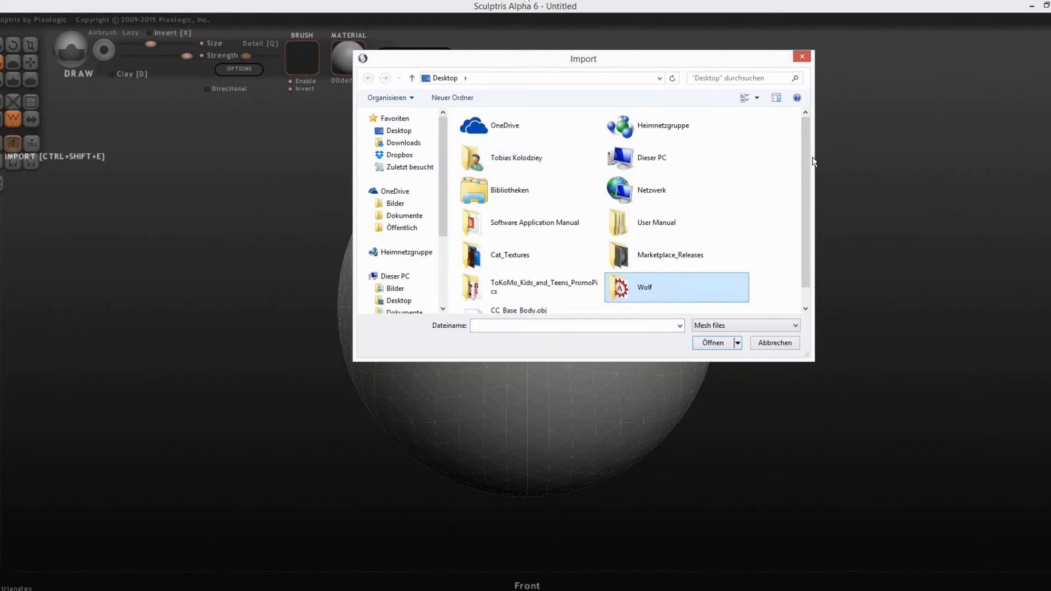
# - Import CC_Base_Body.obj from the Desktop as a new scene and decline switching to paint mode
pyautogui.moveTo(805, 173); pyautogui.dragTo(802, 189)
pyautogui.click(511, 295)
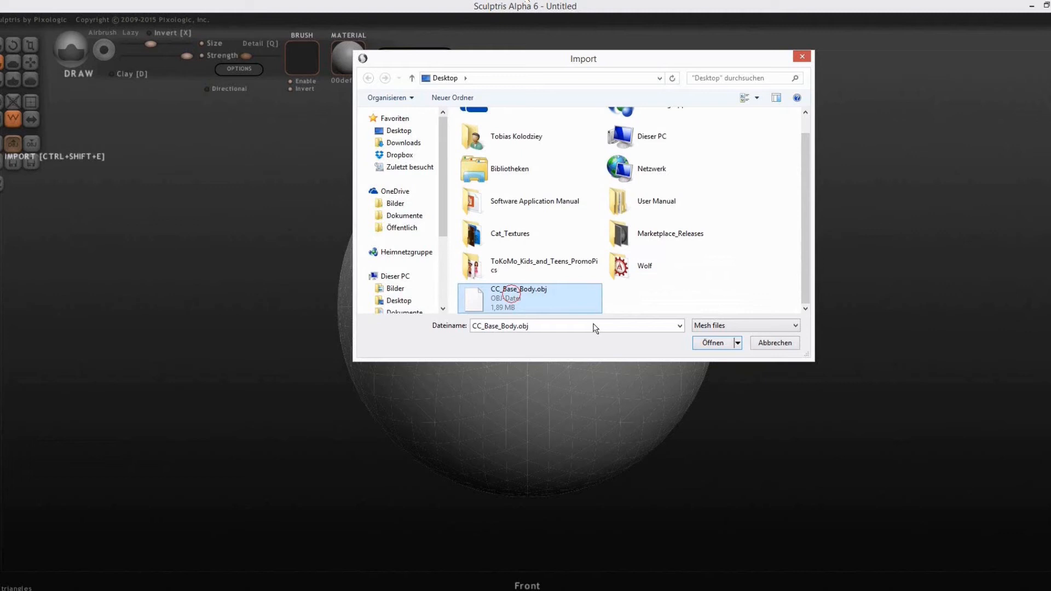
pyautogui.click(707, 344)
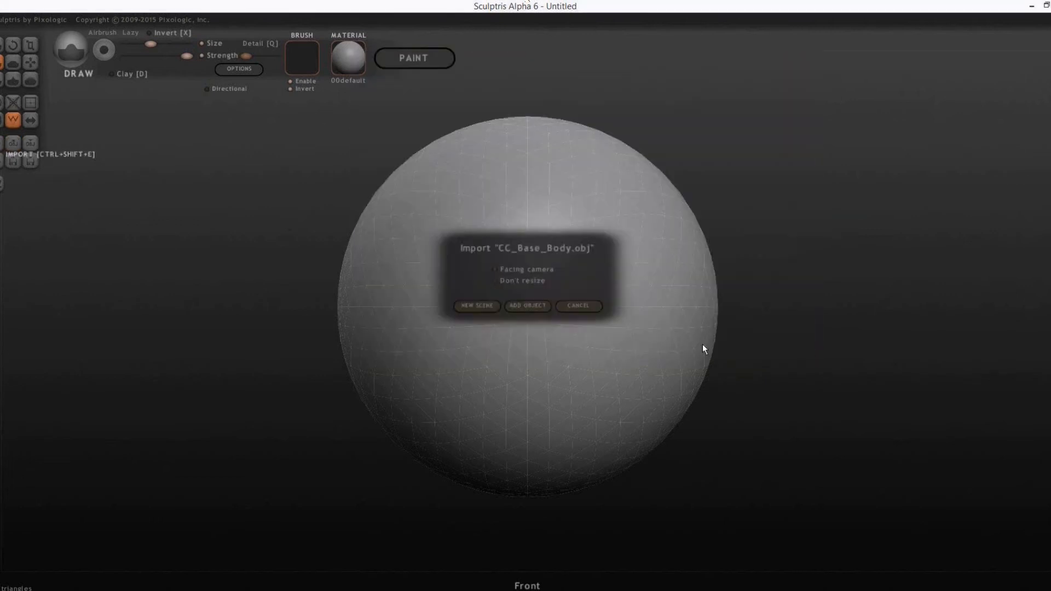
pyautogui.click(474, 306)
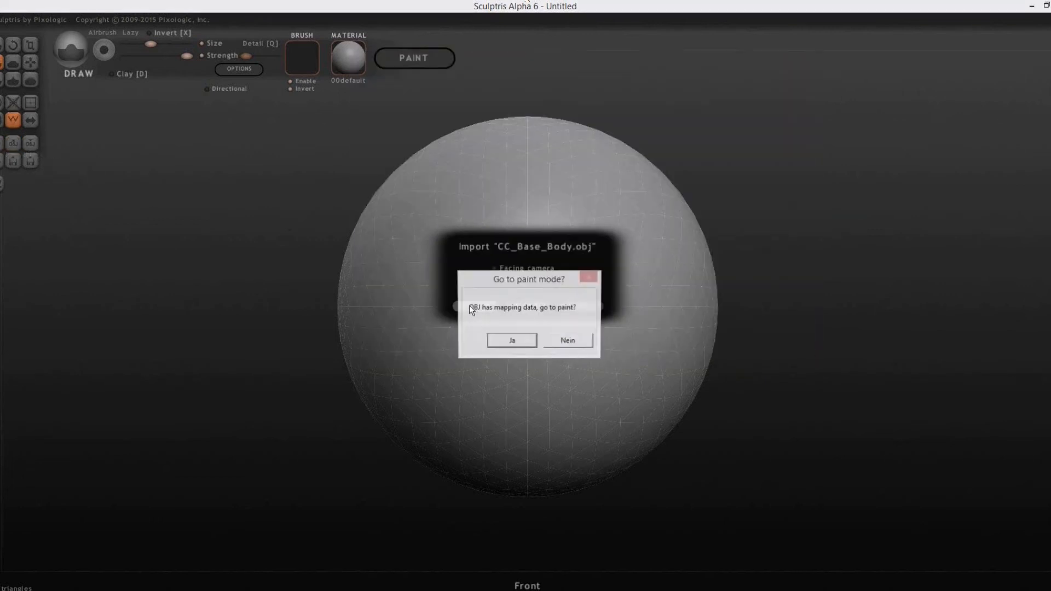
pyautogui.click(569, 345)
pyautogui.moveTo(645, 293); pyautogui.dragTo(649, 341)
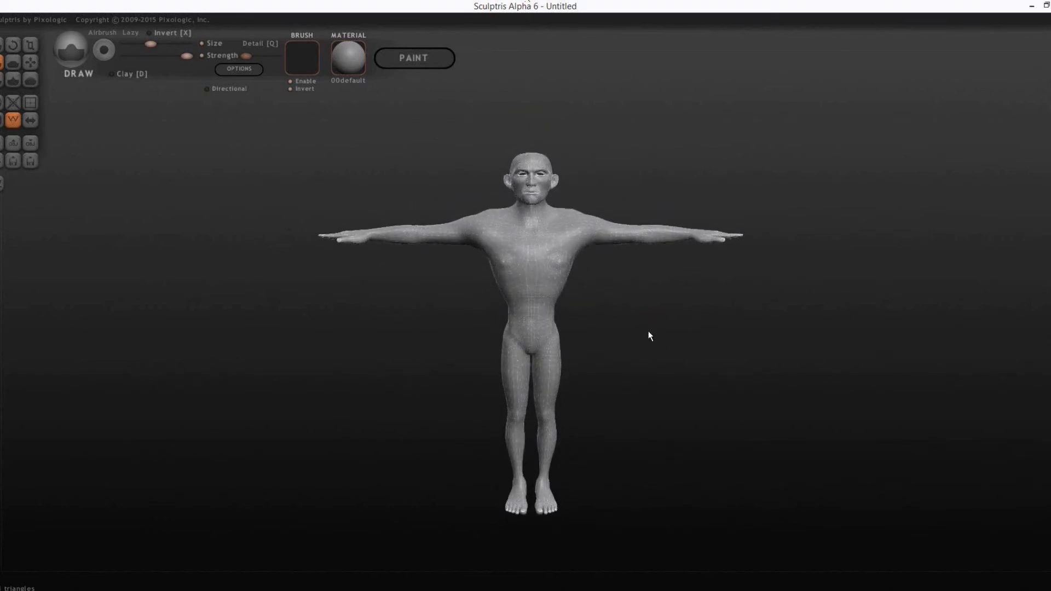
# - Review the sculpt options, leaving the settings as they are
pyautogui.click(247, 70)
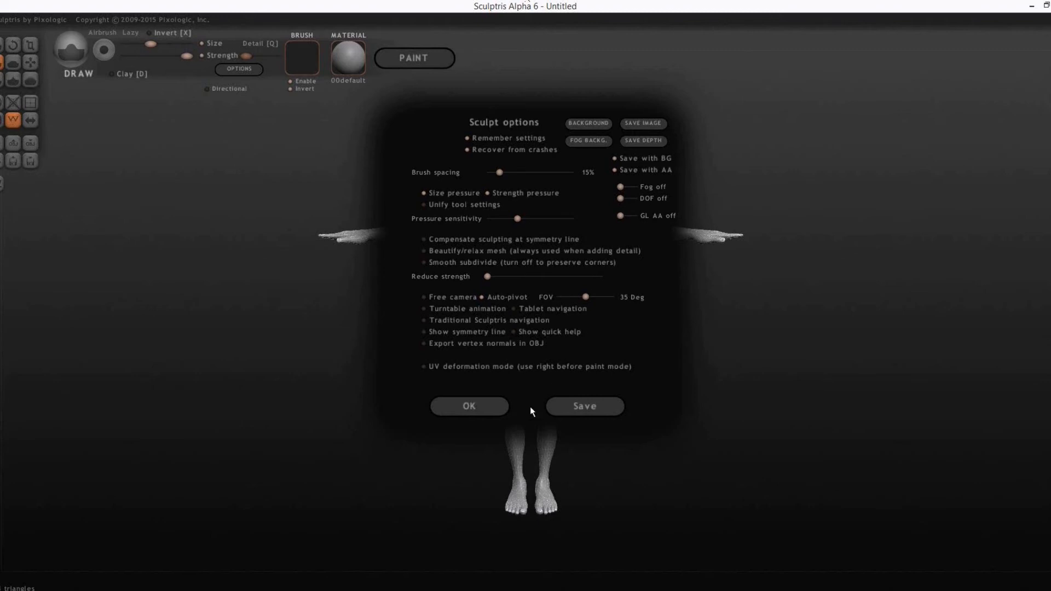
pyautogui.click(475, 410)
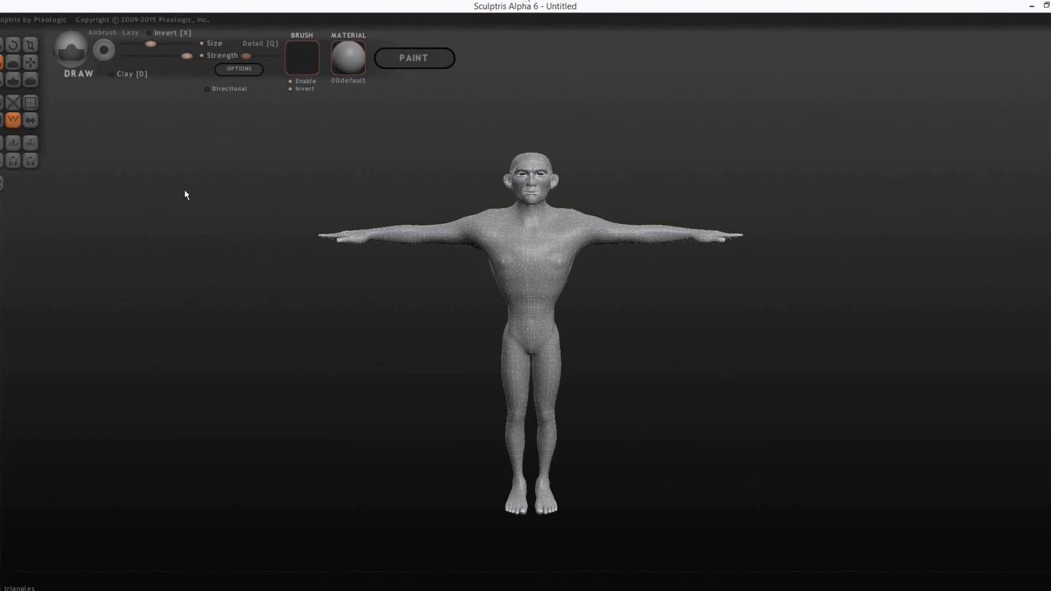
# - Activate the Grab tool and enlarge its brush slightly for working on the body mesh
pyautogui.click(28, 65)
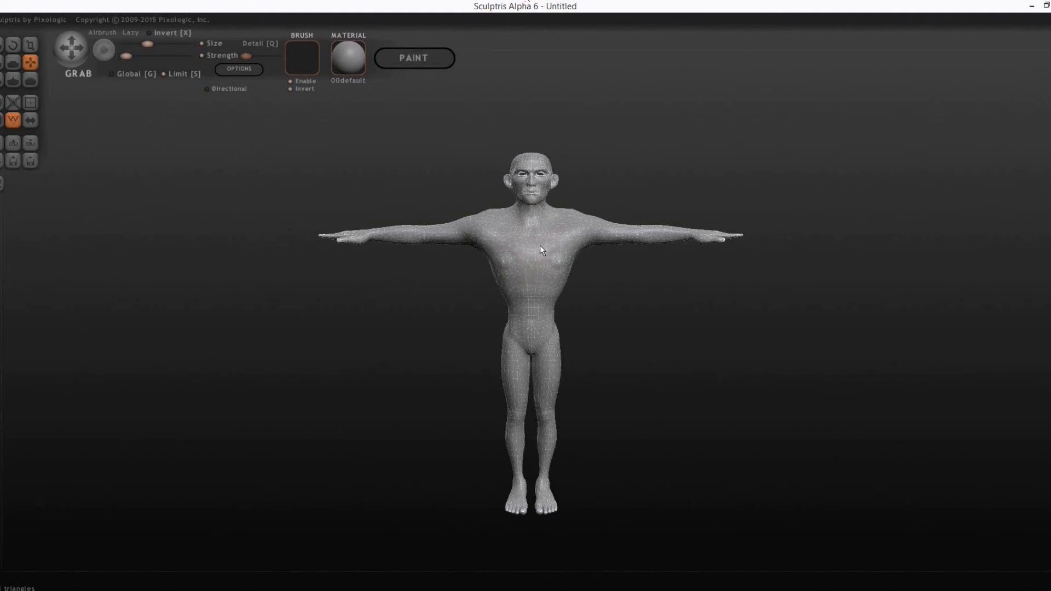
pyautogui.click(27, 64)
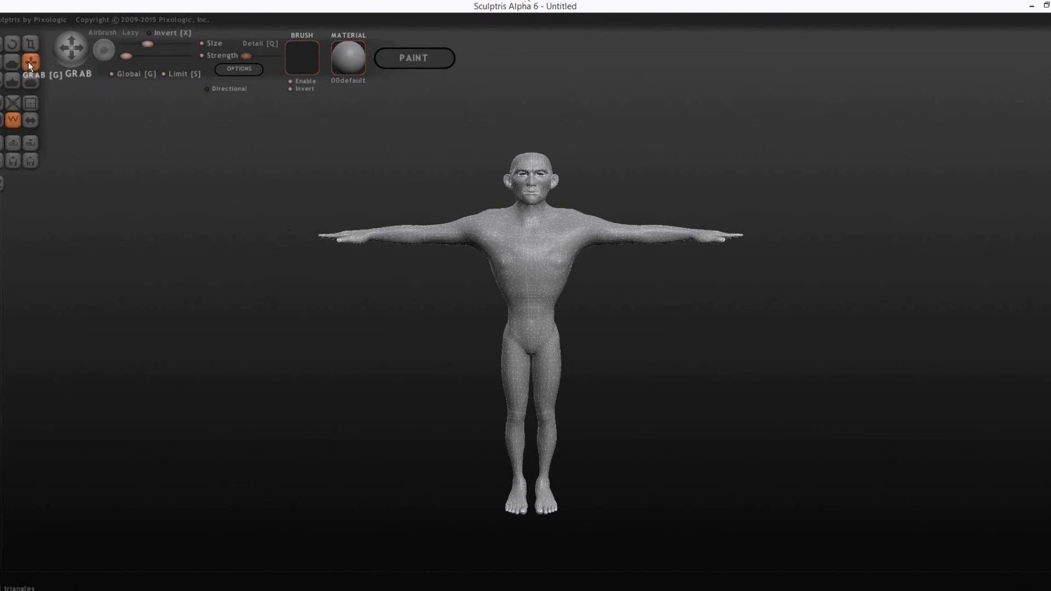
pyautogui.moveTo(694, 354); pyautogui.dragTo(556, 356)
pyautogui.scroll(6, 613, 382)
pyautogui.keyDown('alt'); pyautogui.moveTo(690, 356); pyautogui.dragTo(769, 453); pyautogui.keyUp('alt')
pyautogui.press('space')
pyautogui.moveTo(374, 261)
pyautogui.mouseDown()
pyautogui.moveTo(374, 277)
pyautogui.moveTo(369, 230)
pyautogui.moveTo(368, 307)
pyautogui.moveTo(367, 249)
pyautogui.mouseUp()
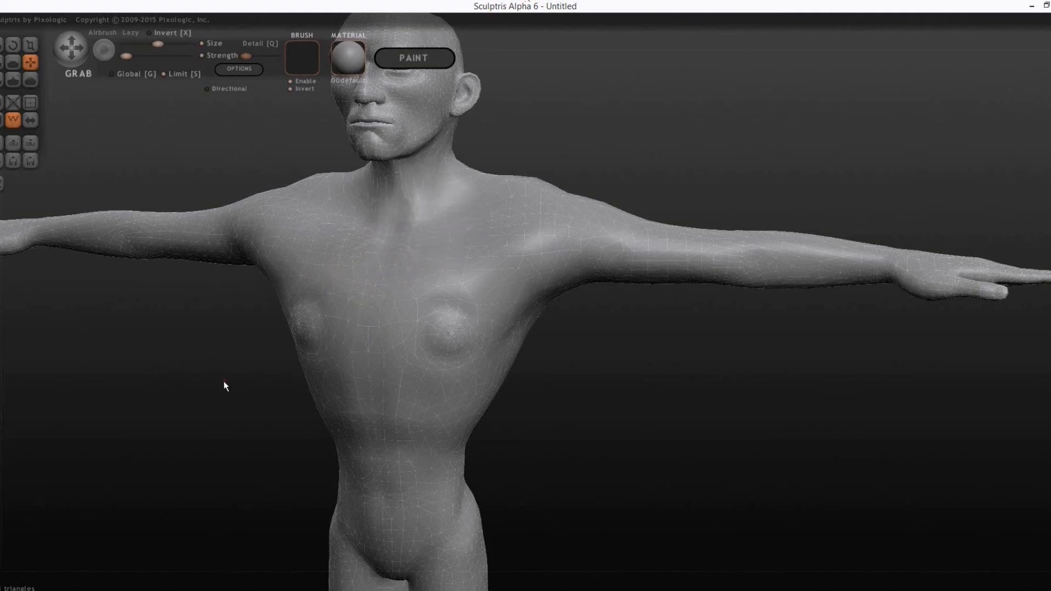
# - Smooth the bumps on the back and top of the skull using a slightly enlarged Smooth brush
pyautogui.moveTo(223, 380); pyautogui.dragTo(247, 458)
pyautogui.moveTo(602, 176)
pyautogui.mouseDown()
pyautogui.moveTo(463, 300)
pyautogui.moveTo(307, 240)
pyautogui.moveTo(290, 403)
pyautogui.mouseUp()
pyautogui.scroll(5, 290, 402)
pyautogui.press('9')
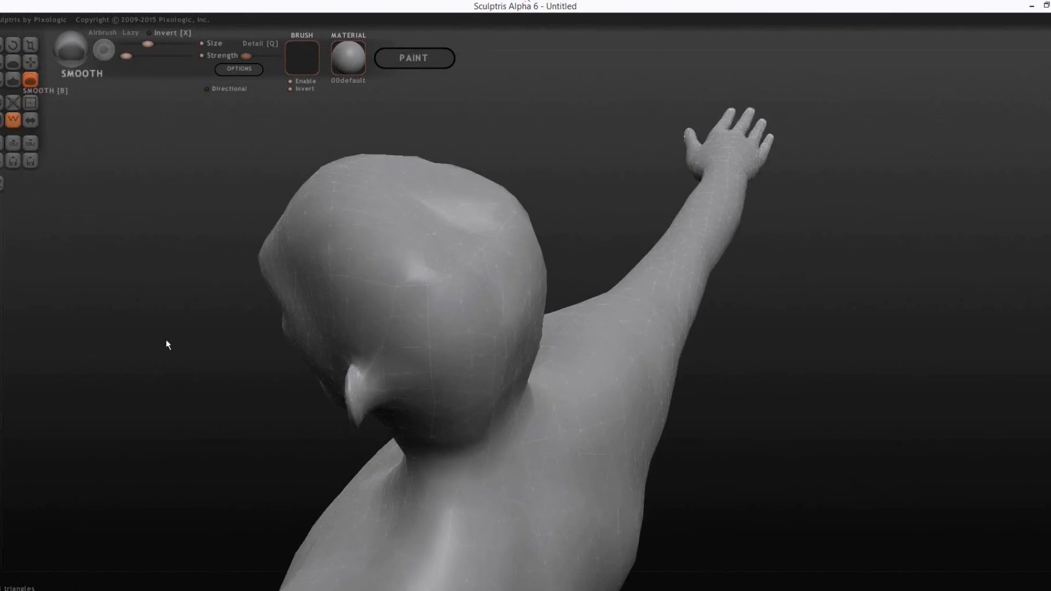
pyautogui.moveTo(136, 261); pyautogui.dragTo(347, 324)
pyautogui.press('space')
pyautogui.moveTo(436, 234)
pyautogui.mouseDown()
pyautogui.moveTo(425, 219)
pyautogui.moveTo(495, 322)
pyautogui.moveTo(412, 231)
pyautogui.moveTo(482, 202)
pyautogui.mouseUp()
pyautogui.moveTo(624, 159)
pyautogui.mouseDown()
pyautogui.moveTo(510, 142)
pyautogui.moveTo(549, 202)
pyautogui.mouseUp()
pyautogui.moveTo(707, 178); pyautogui.dragTo(593, 222)
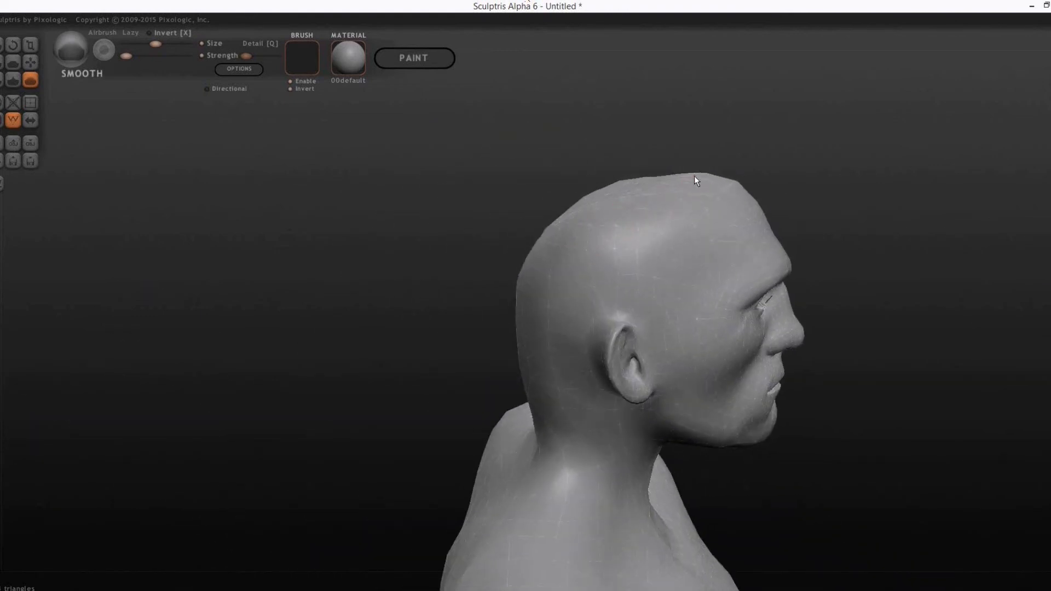
# - Smooth the forehead and the rear side of the skull above the ear
pyautogui.moveTo(770, 159); pyautogui.dragTo(405, 254)
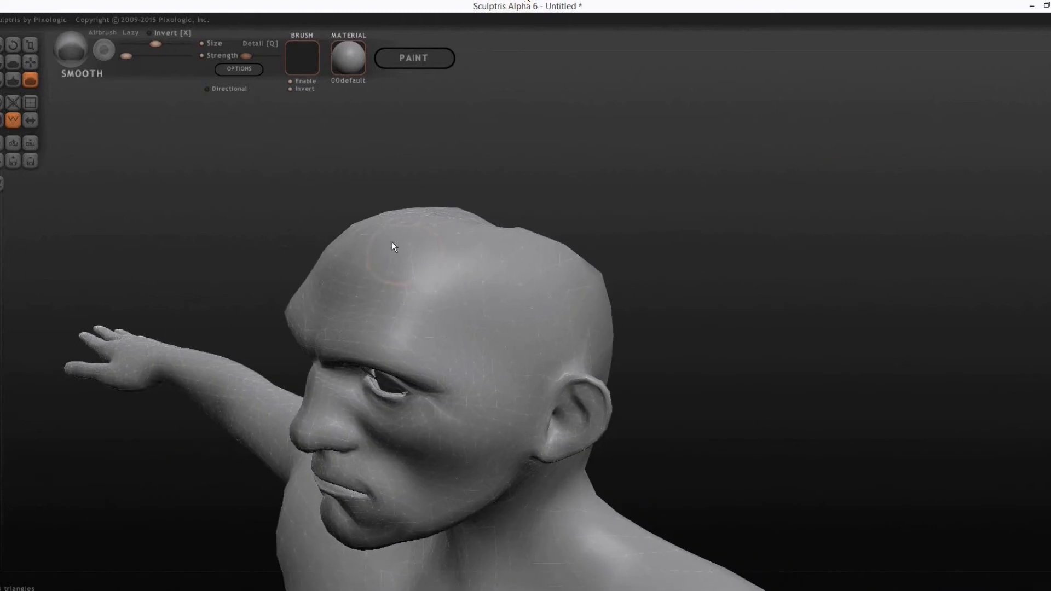
pyautogui.moveTo(584, 245); pyautogui.dragTo(594, 285)
pyautogui.moveTo(753, 258); pyautogui.dragTo(305, 242)
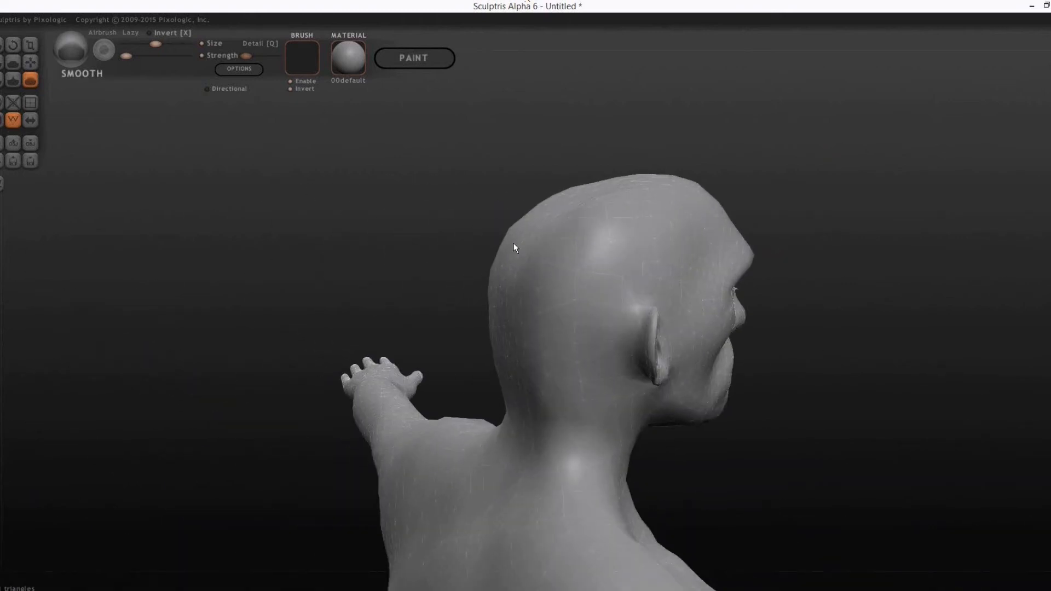
# - Reshape the crown and upper back of the head with the Grab tool
pyautogui.moveTo(777, 181); pyautogui.dragTo(1013, 148)
pyautogui.press('g')
pyautogui.moveTo(195, 174)
pyautogui.mouseDown()
pyautogui.moveTo(363, 324)
pyautogui.moveTo(547, 364)
pyautogui.moveTo(390, 331)
pyautogui.moveTo(310, 300)
pyautogui.moveTo(526, 212)
pyautogui.mouseUp()
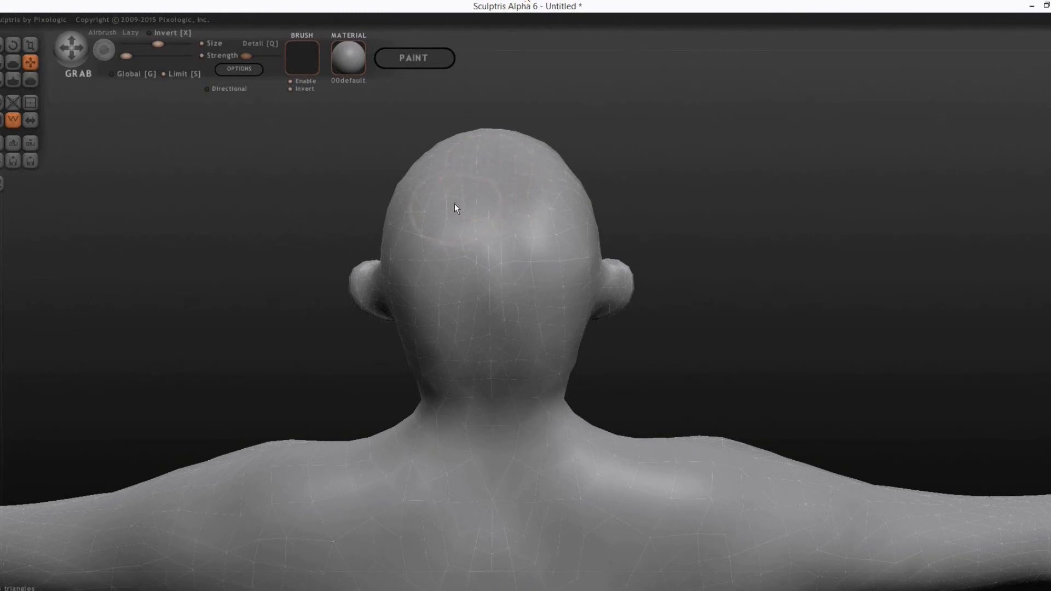
pyautogui.moveTo(493, 193); pyautogui.dragTo(798, 182, button='right')
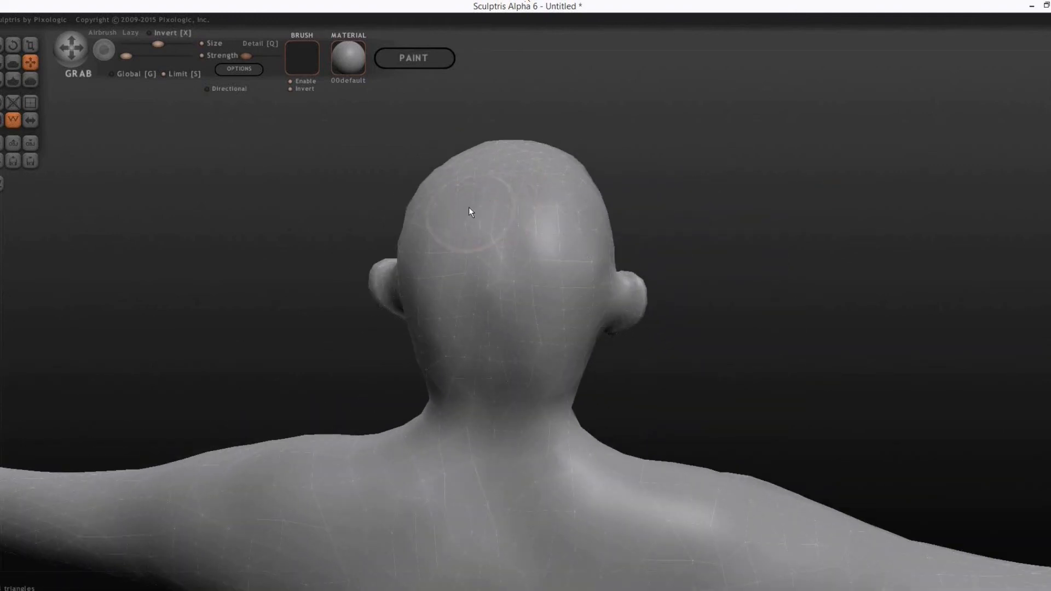
pyautogui.moveTo(471, 210)
pyautogui.mouseDown(button='right')
pyautogui.moveTo(727, 160)
pyautogui.moveTo(737, 181)
pyautogui.mouseUp(button='right')
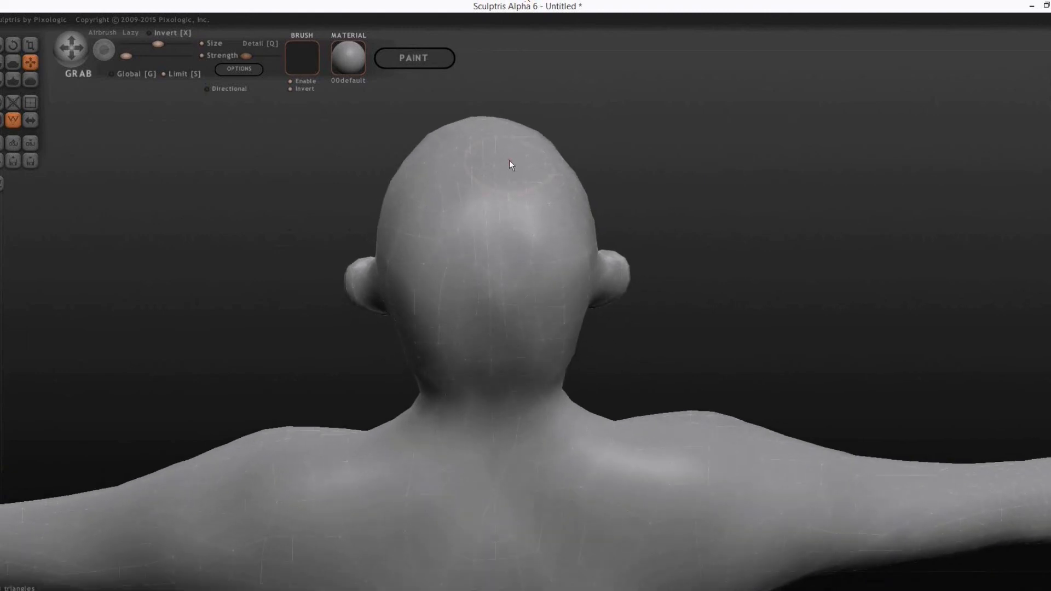
pyautogui.moveTo(509, 158); pyautogui.dragTo(701, 134, button='right')
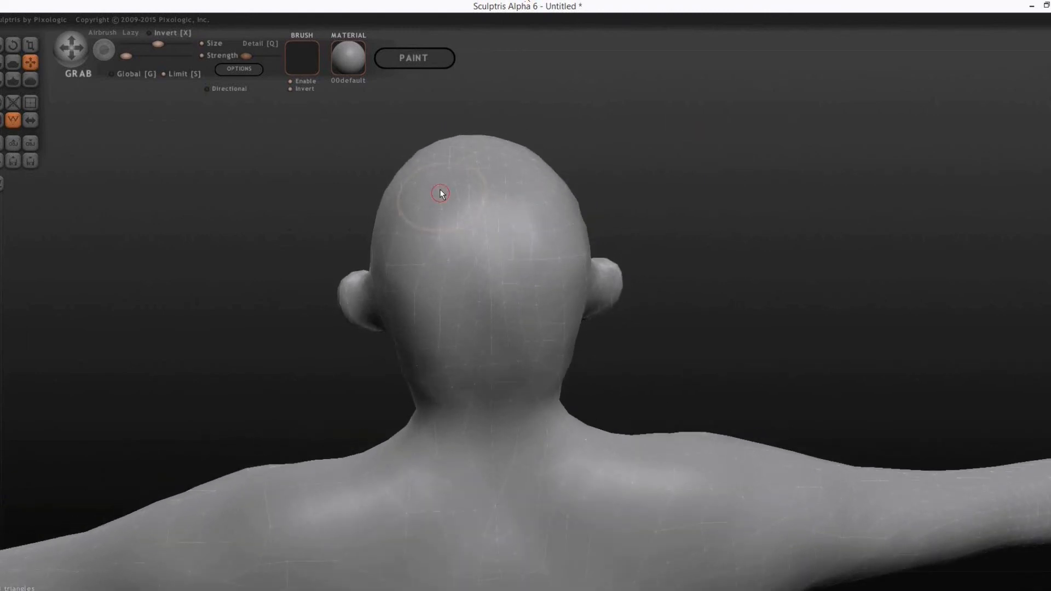
pyautogui.moveTo(301, 204); pyautogui.dragTo(298, 117)
pyautogui.moveTo(249, 215); pyautogui.dragTo(268, 213)
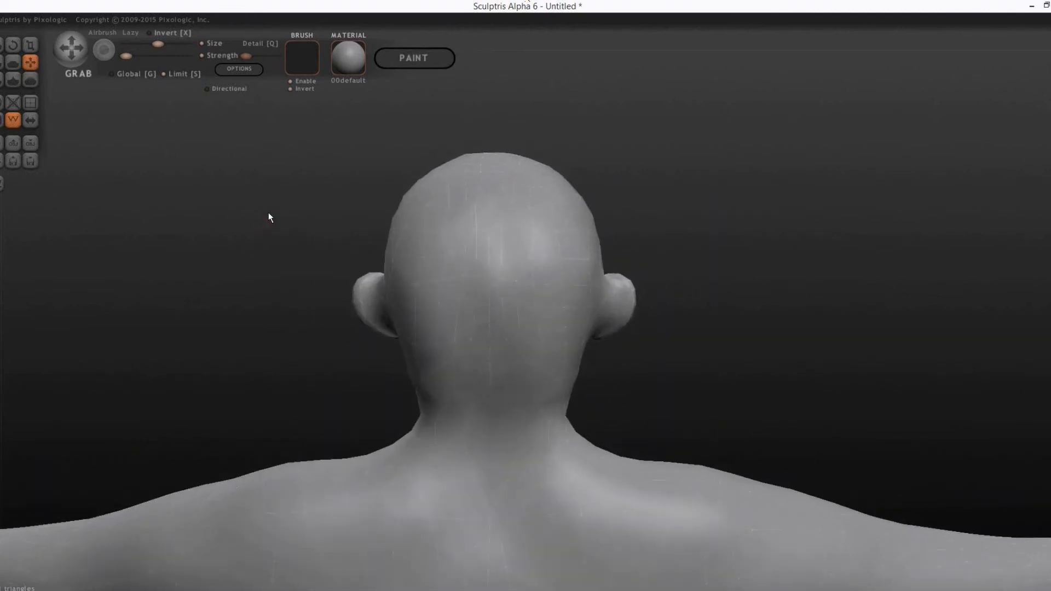
# - Round out the back of the skull with Grab strokes from the nape up to the crown
pyautogui.scroll(5, 268, 214)
pyautogui.moveTo(805, 405)
pyautogui.mouseDown()
pyautogui.moveTo(806, 389)
pyautogui.moveTo(786, 388)
pyautogui.mouseUp()
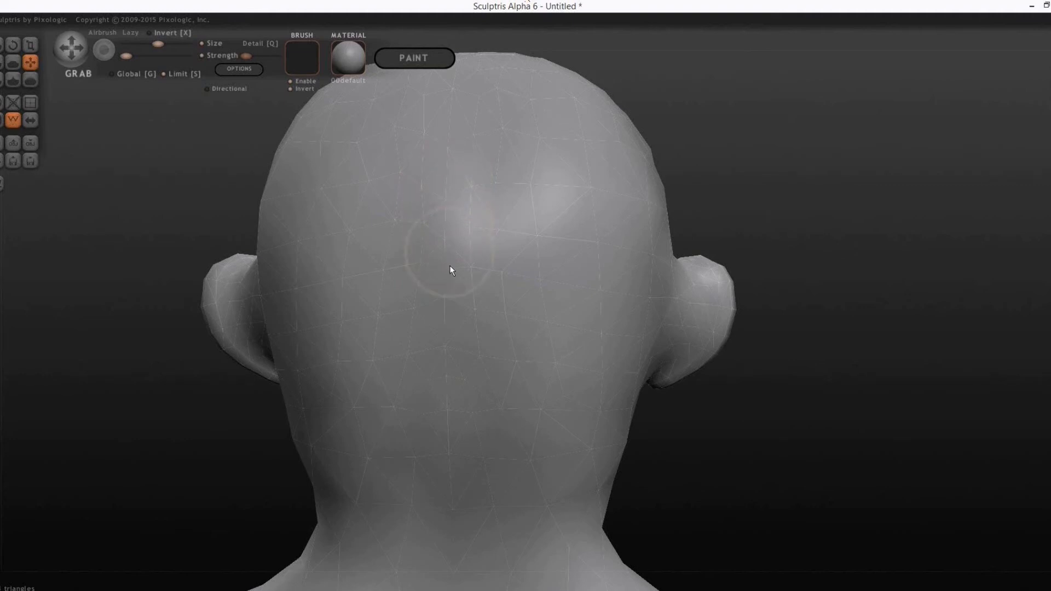
pyautogui.moveTo(448, 404)
pyautogui.mouseDown()
pyautogui.moveTo(453, 357)
pyautogui.moveTo(436, 339)
pyautogui.mouseUp()
pyautogui.moveTo(755, 450)
pyautogui.mouseDown()
pyautogui.moveTo(873, 448)
pyautogui.moveTo(773, 446)
pyautogui.mouseUp()
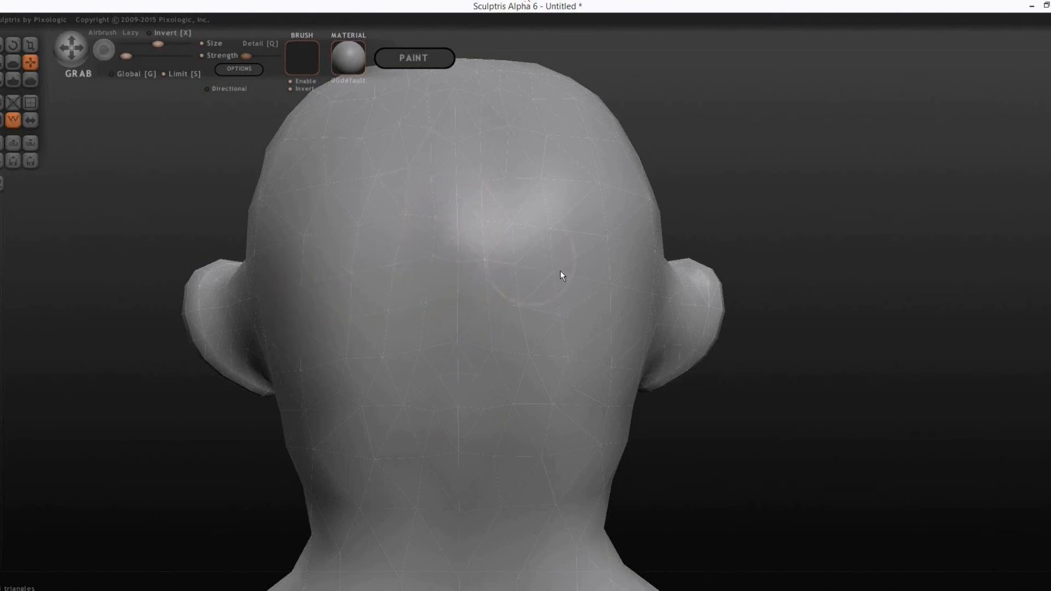
pyautogui.moveTo(670, 241); pyautogui.dragTo(490, 181)
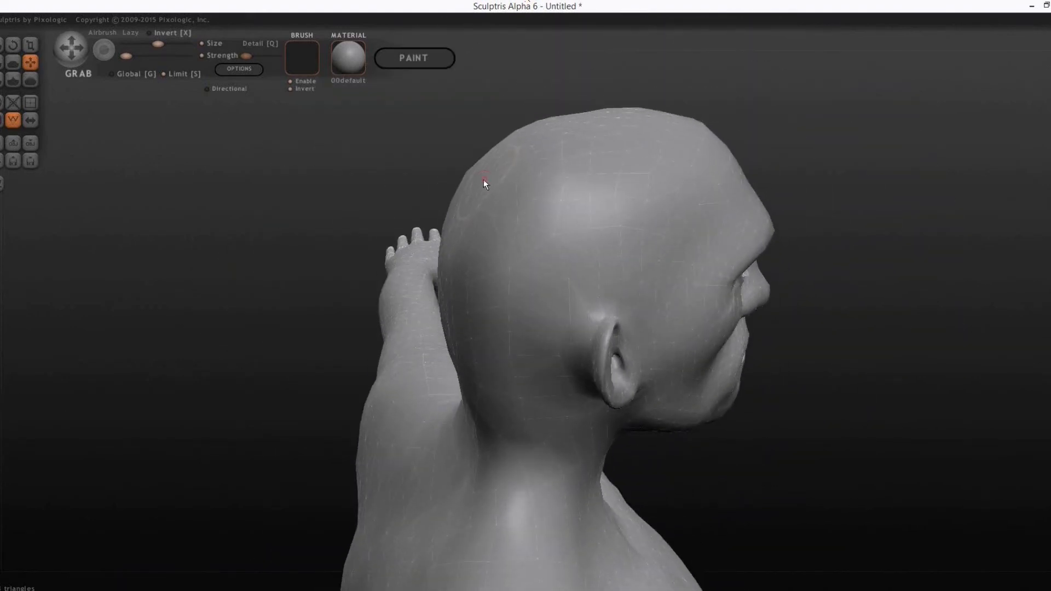
pyautogui.moveTo(217, 253); pyautogui.dragTo(245, 250)
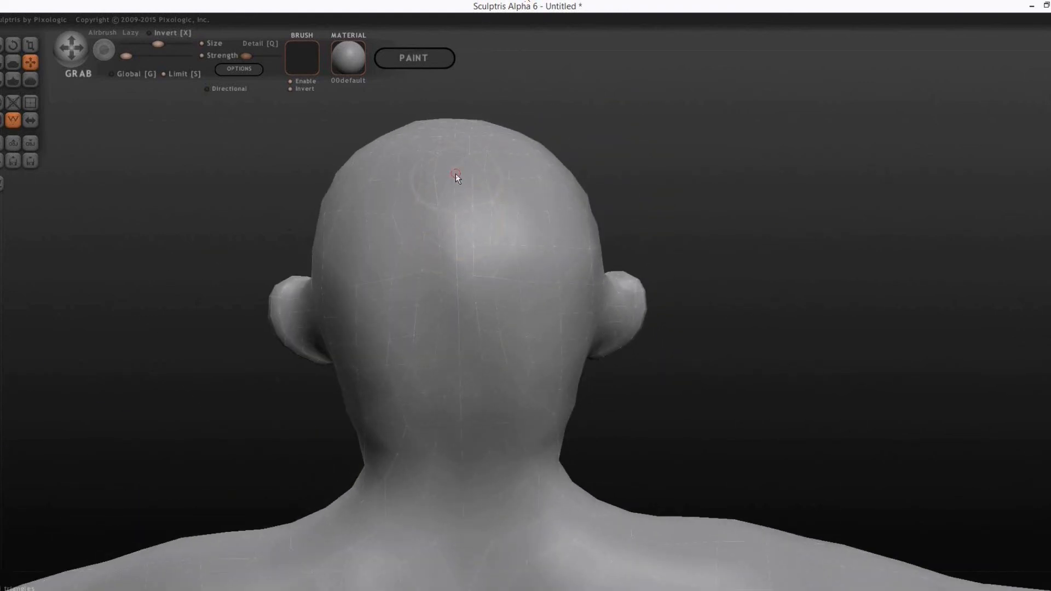
pyautogui.moveTo(784, 202); pyautogui.dragTo(757, 224)
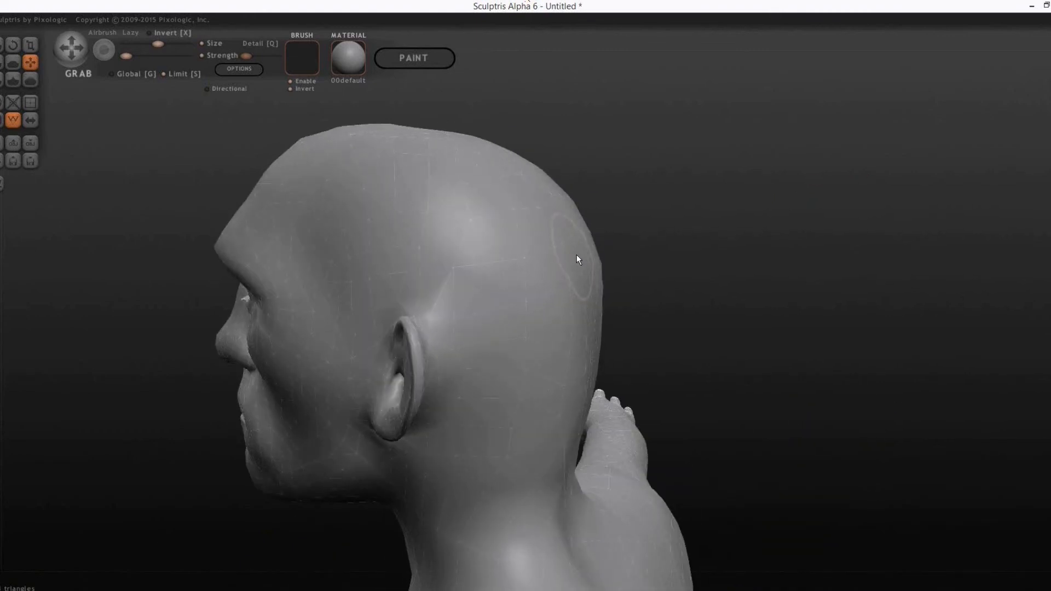
pyautogui.moveTo(586, 145); pyautogui.dragTo(611, 139)
# - Smooth the top of the head and the upper forehead with the Smooth brush
pyautogui.scroll(-5, 655, 136)
pyautogui.click(36, 80)
pyautogui.moveTo(164, 219); pyautogui.dragTo(489, 233)
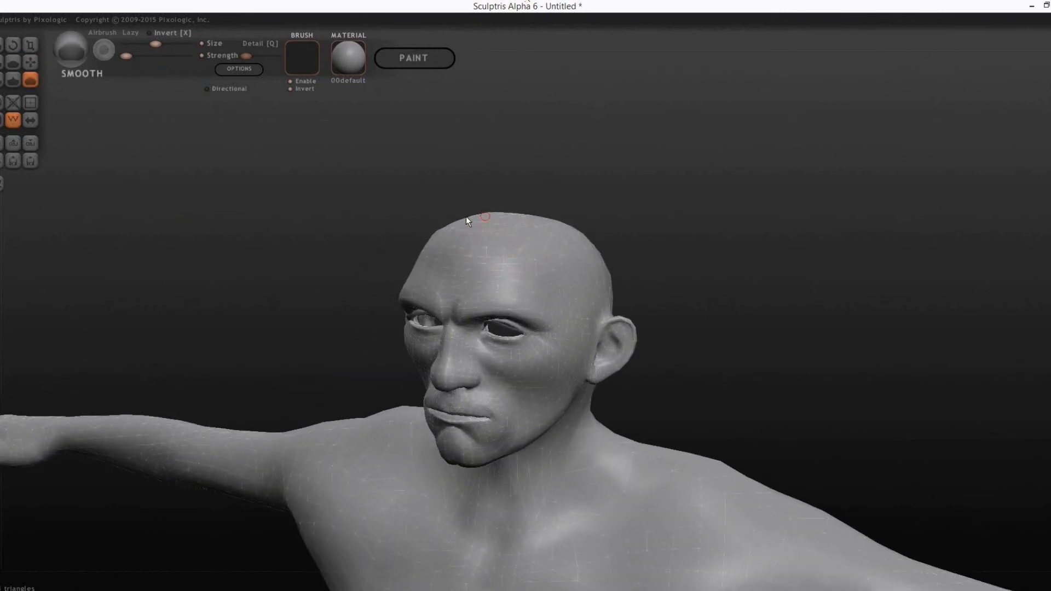
pyautogui.moveTo(227, 265); pyautogui.dragTo(350, 258)
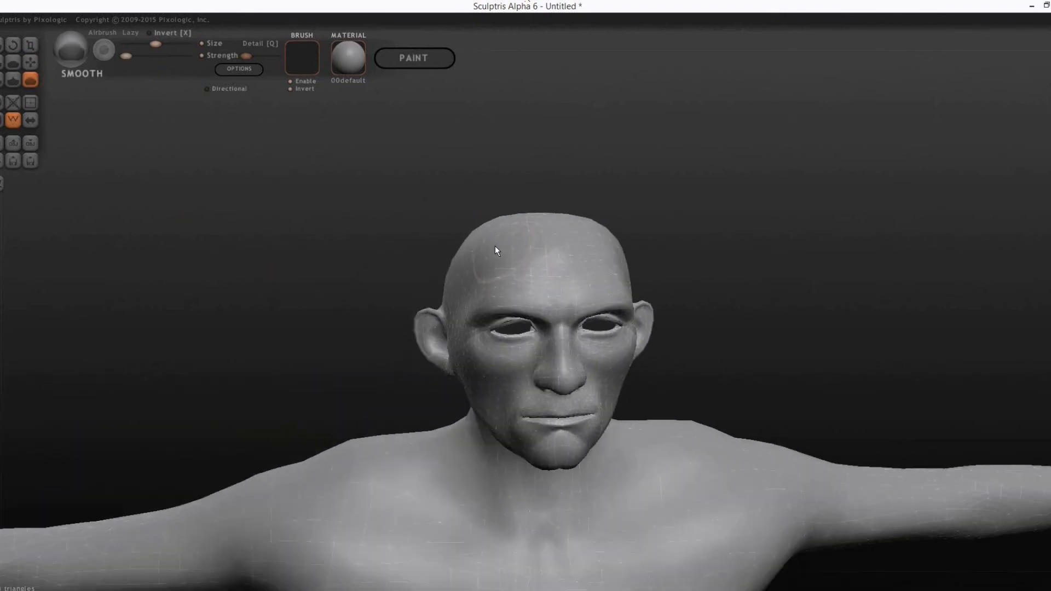
# - Smooth the side of the skull above the ear, the back of the head and the neck
pyautogui.moveTo(757, 222); pyautogui.dragTo(481, 231)
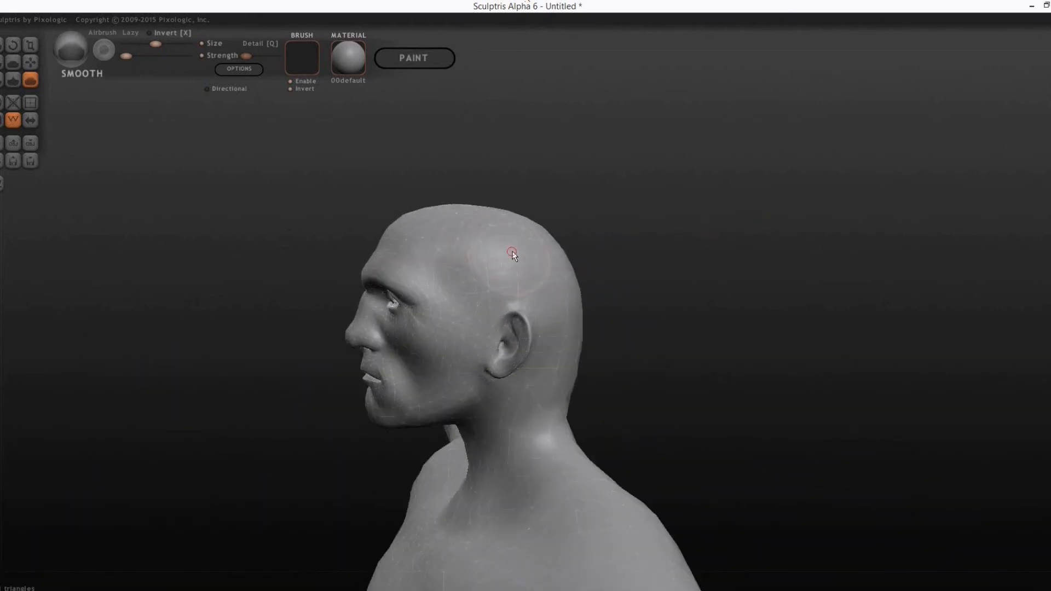
pyautogui.moveTo(692, 261); pyautogui.dragTo(594, 245)
pyautogui.moveTo(741, 309); pyautogui.dragTo(507, 305)
pyautogui.moveTo(590, 384); pyautogui.dragTo(590, 312)
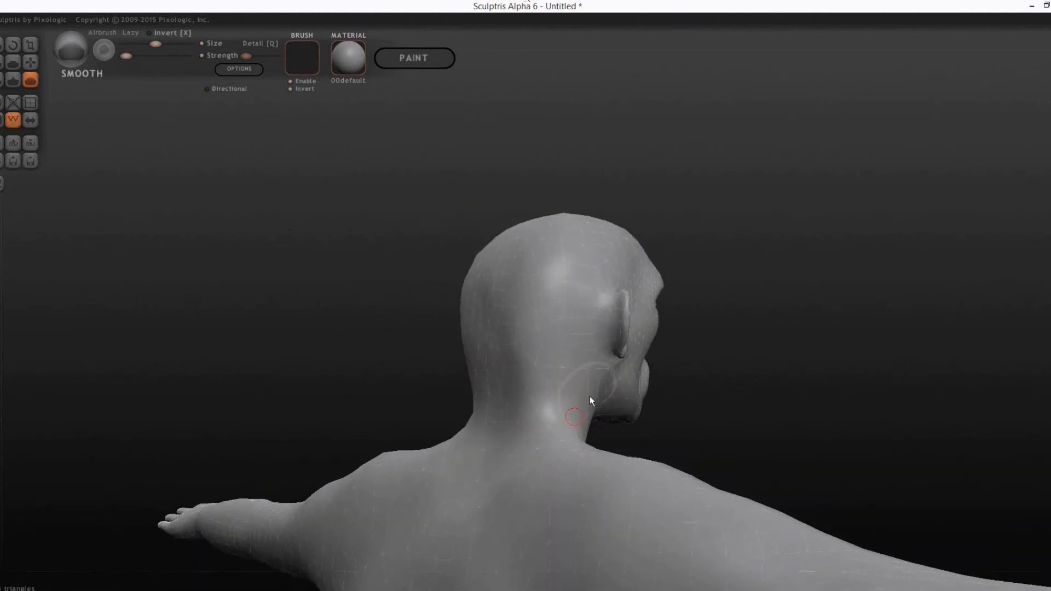
pyautogui.moveTo(290, 295); pyautogui.dragTo(500, 415)
# - Reshape the rear of the ears where they join the head using a smaller Grab brush
pyautogui.moveTo(203, 398); pyautogui.dragTo(292, 373)
pyautogui.scroll(5, 291, 373)
pyautogui.moveTo(779, 329); pyautogui.dragTo(695, 301)
pyautogui.moveTo(773, 265); pyautogui.dragTo(465, 260)
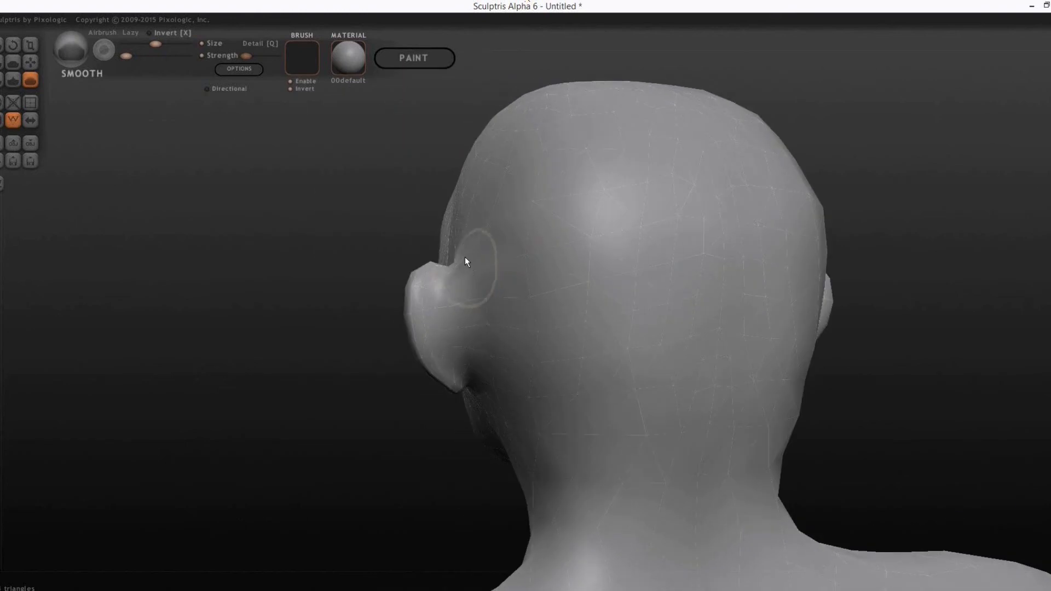
pyautogui.click(30, 62)
pyautogui.press('space')
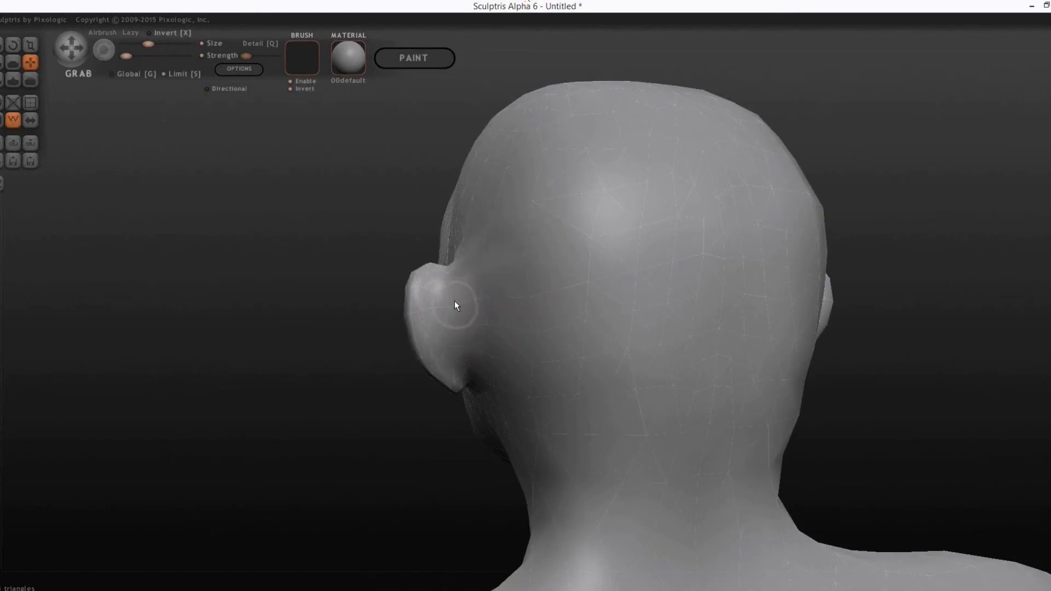
pyautogui.moveTo(455, 285); pyautogui.dragTo(457, 281)
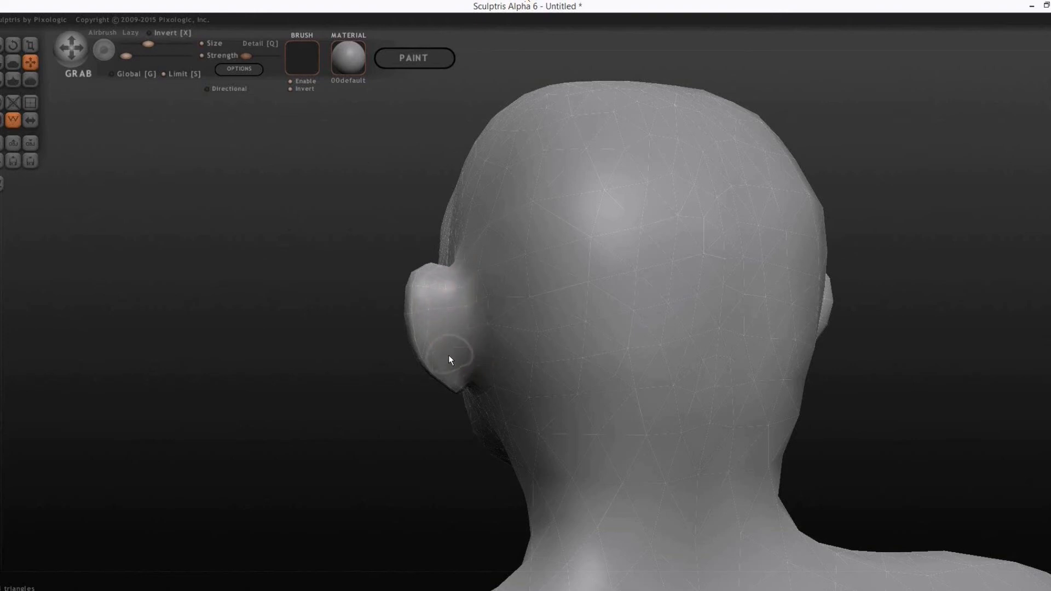
pyautogui.moveTo(918, 251); pyautogui.dragTo(774, 250)
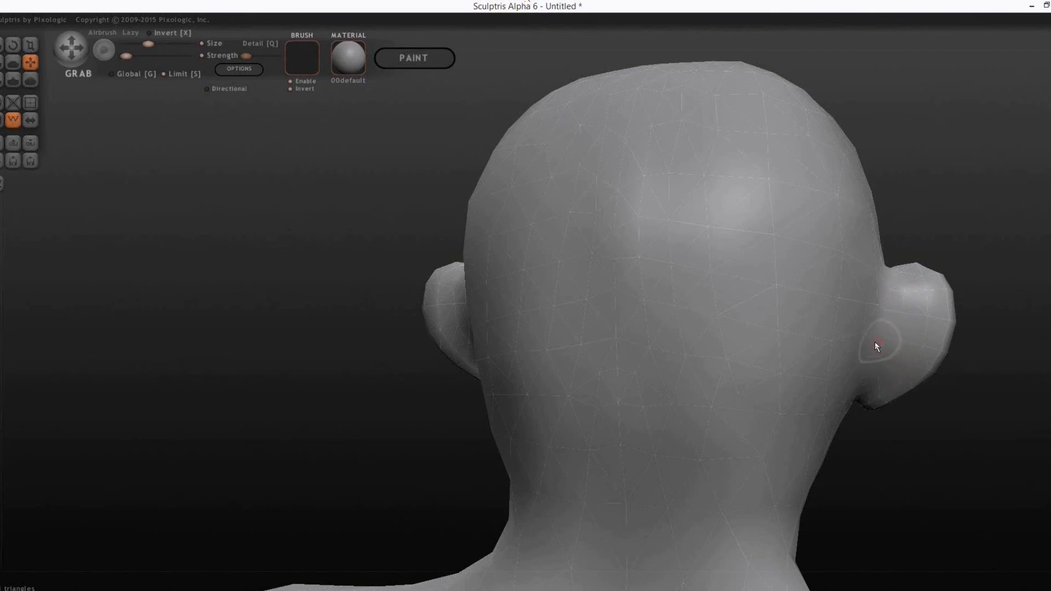
# - Smooth the area behind the ears and the adjoining back of the head
pyautogui.moveTo(957, 193); pyautogui.dragTo(165, 96)
pyautogui.click(28, 79)
pyautogui.moveTo(342, 307); pyautogui.dragTo(392, 301)
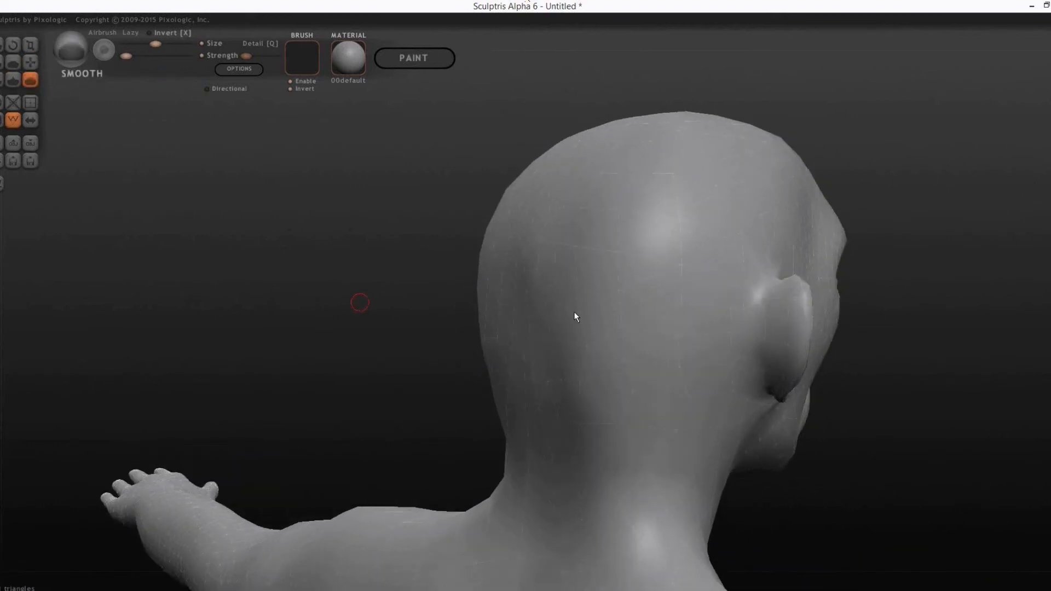
pyautogui.moveTo(743, 278); pyautogui.dragTo(721, 399)
pyautogui.moveTo(408, 326); pyautogui.dragTo(613, 310)
pyautogui.moveTo(479, 252)
pyautogui.mouseDown()
pyautogui.moveTo(490, 340)
pyautogui.moveTo(471, 383)
pyautogui.moveTo(457, 386)
pyautogui.mouseUp()
# - Smooth the skull above the ear and along the crown to the forehead
pyautogui.moveTo(774, 207); pyautogui.dragTo(870, 217)
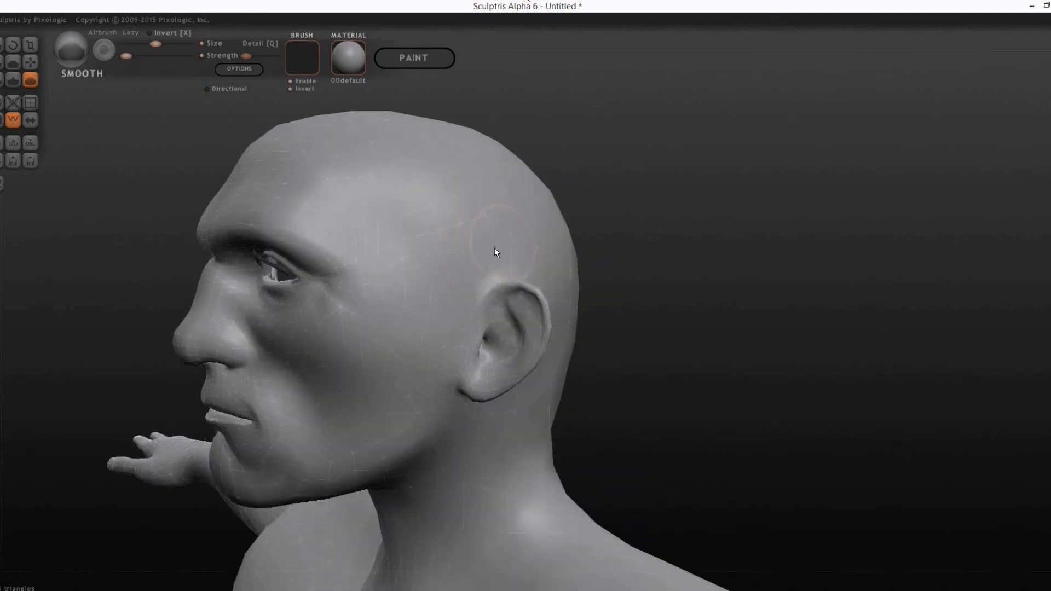
pyautogui.moveTo(710, 180); pyautogui.dragTo(590, 173)
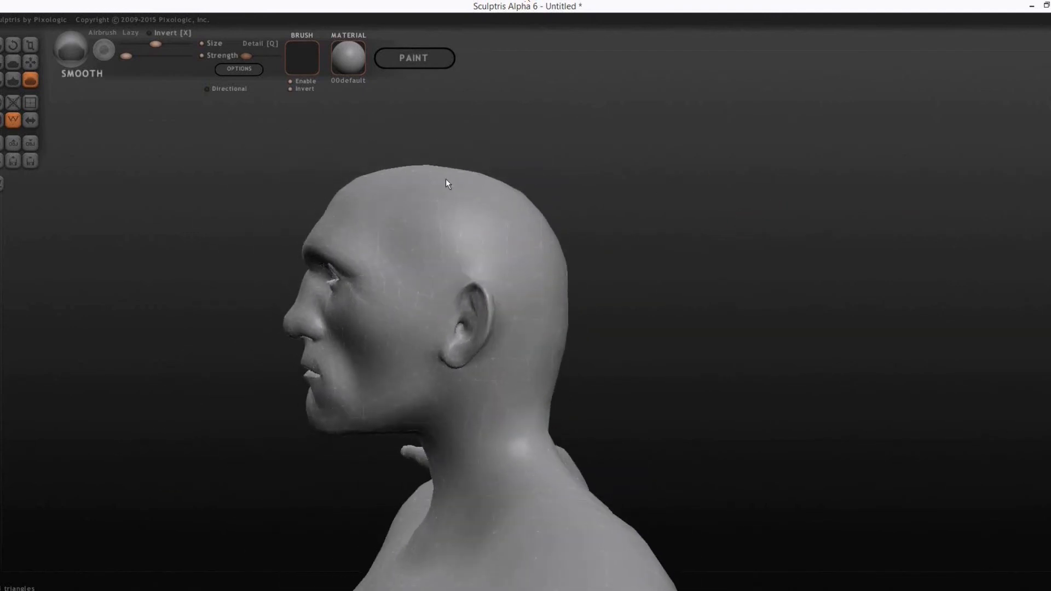
pyautogui.moveTo(524, 137); pyautogui.dragTo(356, 183)
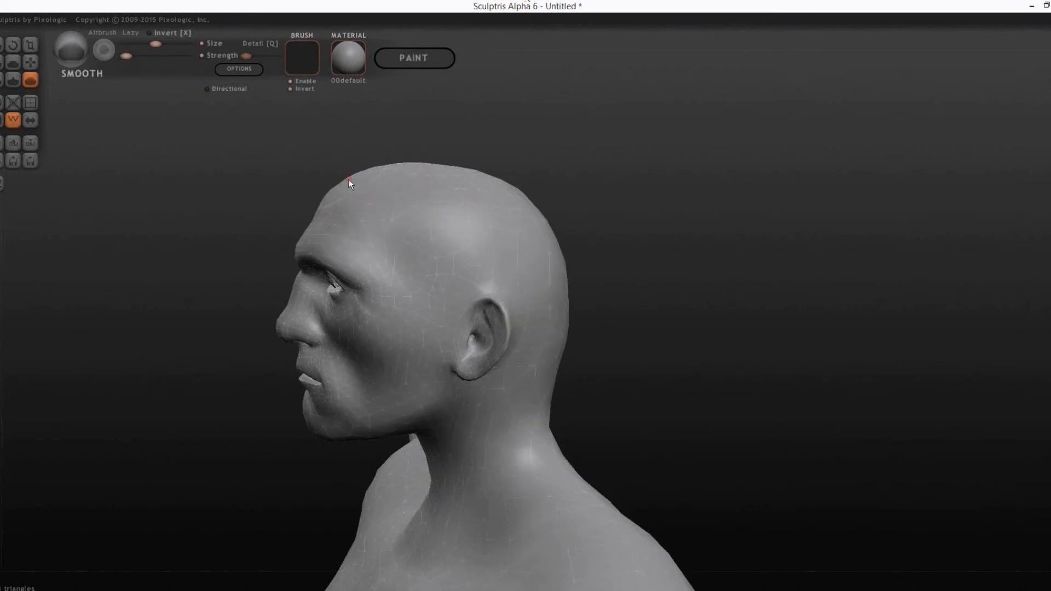
# - Smooth the back of the skull and the areas above and behind both ears
pyautogui.moveTo(673, 130); pyautogui.dragTo(453, 186)
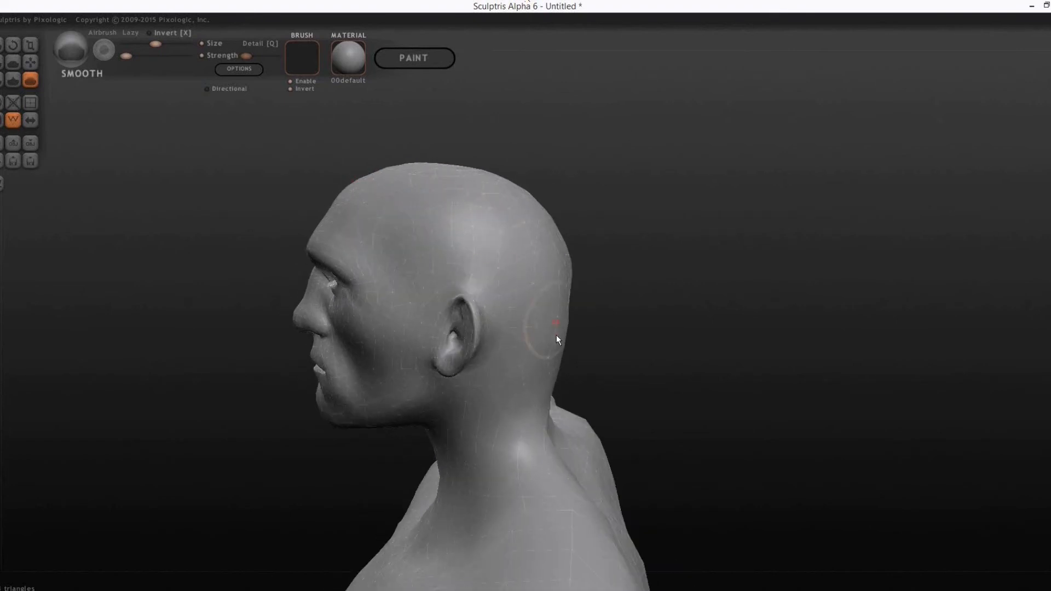
pyautogui.moveTo(710, 161); pyautogui.dragTo(582, 294)
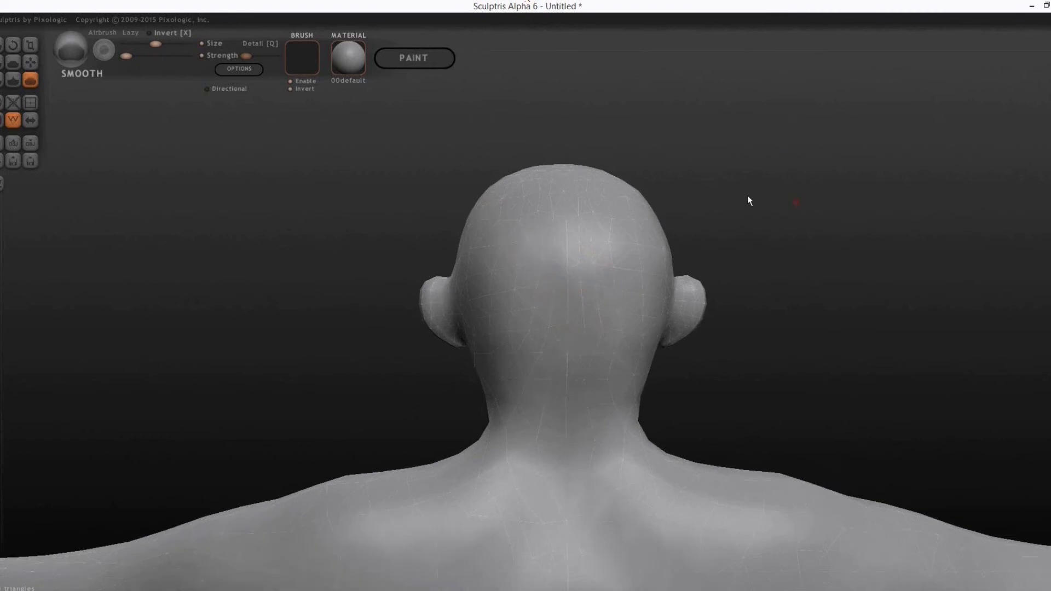
pyautogui.moveTo(797, 204); pyautogui.dragTo(553, 251)
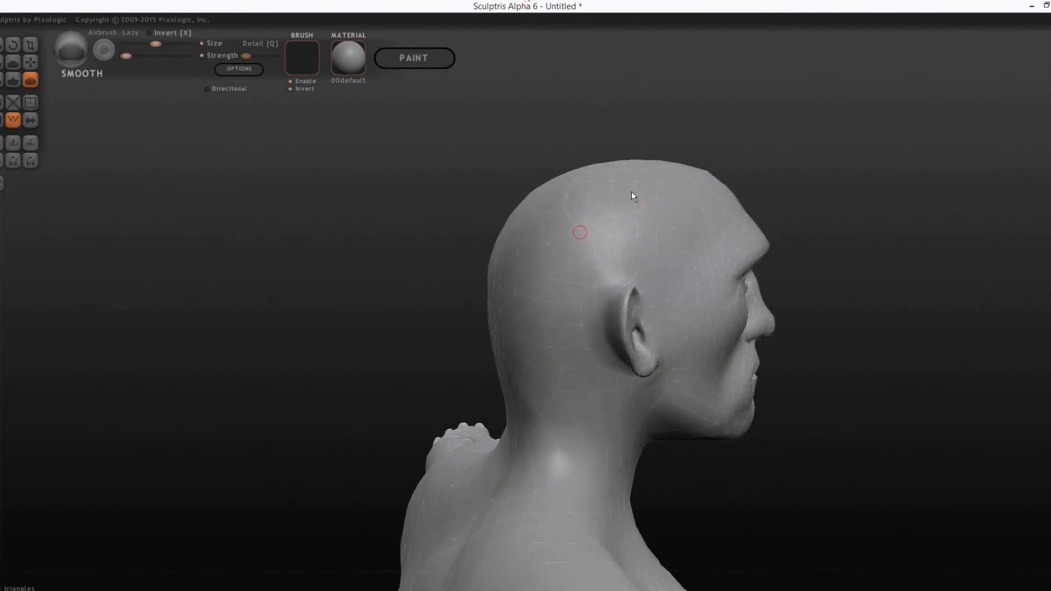
pyautogui.moveTo(694, 171); pyautogui.dragTo(816, 101)
pyautogui.scroll(-3, 789, 100)
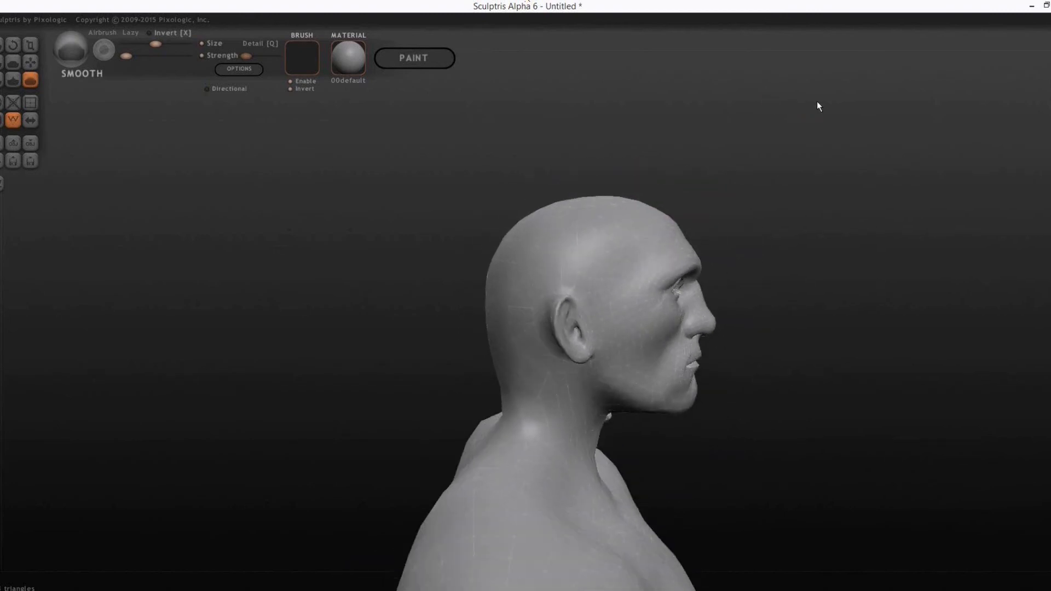
# - Smooth the forehead and the side of the head around the ear
pyautogui.moveTo(826, 152); pyautogui.dragTo(594, 230)
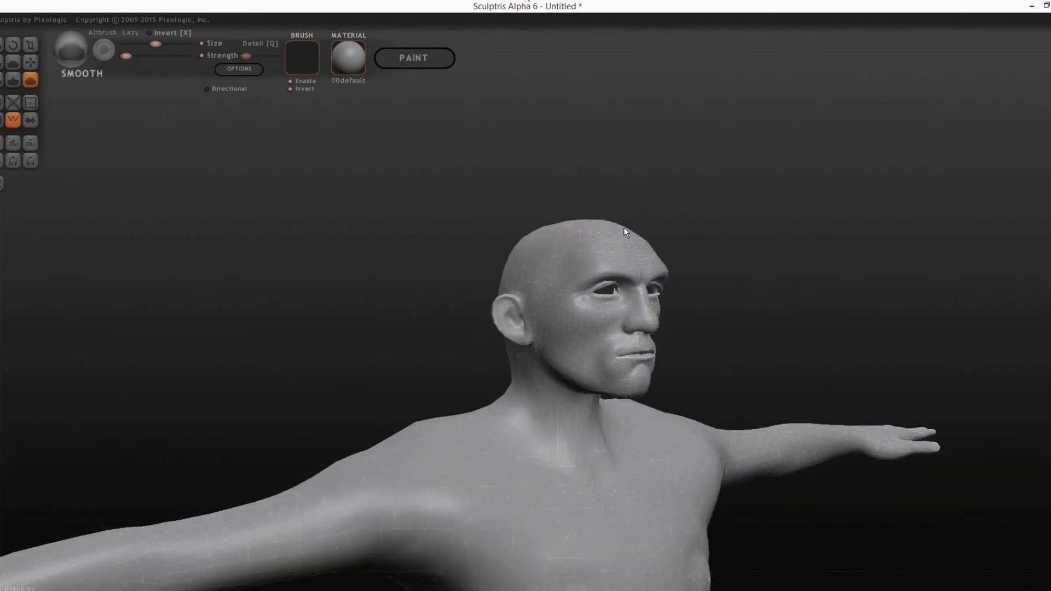
pyautogui.moveTo(761, 185); pyautogui.dragTo(648, 190)
pyautogui.scroll(3, 819, 192)
pyautogui.moveTo(820, 193)
pyautogui.mouseDown()
pyautogui.moveTo(633, 188)
pyautogui.moveTo(591, 172)
pyautogui.moveTo(793, 195)
pyautogui.moveTo(962, 195)
pyautogui.moveTo(819, 178)
pyautogui.mouseUp()
pyautogui.scroll(4, 446, 419)
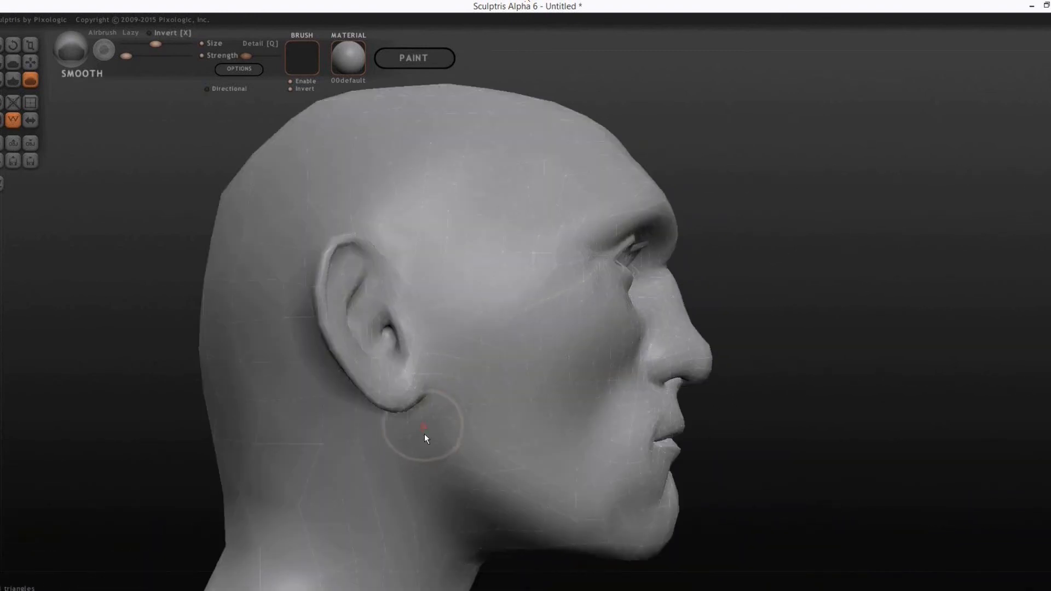
# - Smooth the jawline, the underside of the chin and the neck below the ears
pyautogui.scroll(-3, 438, 483)
pyautogui.moveTo(809, 395)
pyautogui.keyDown('alt'); pyautogui.mouseDown()
pyautogui.moveTo(755, 223)
pyautogui.moveTo(725, 213)
pyautogui.mouseUp(); pyautogui.keyUp('alt')
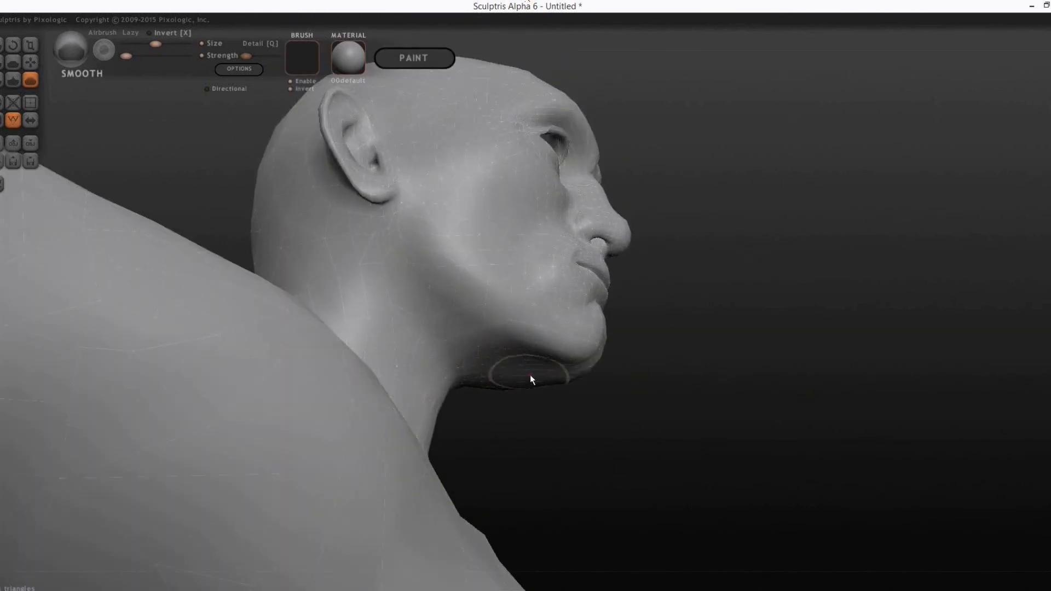
pyautogui.moveTo(765, 345); pyautogui.dragTo(578, 277)
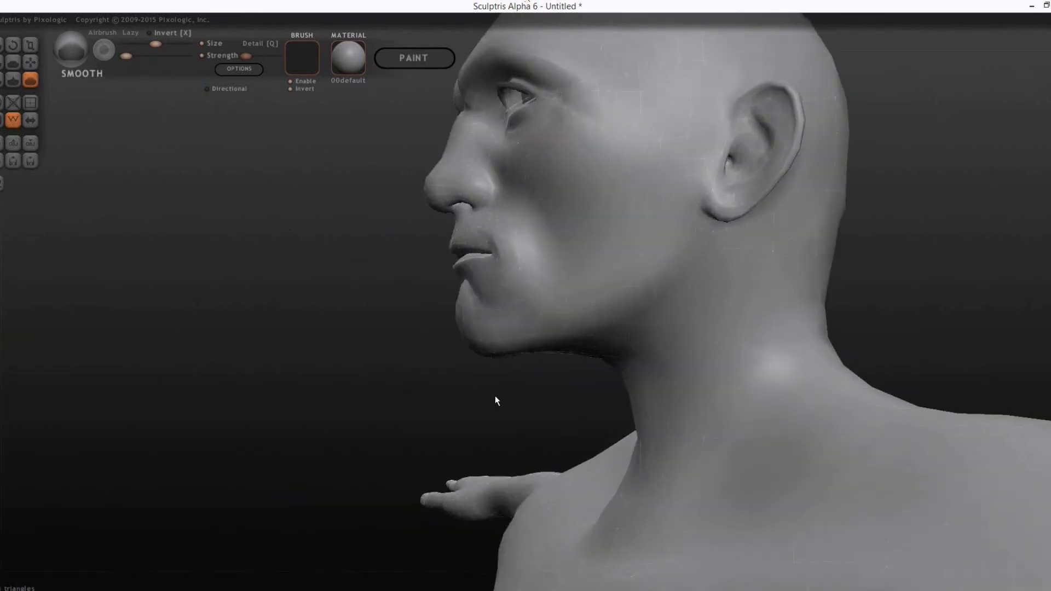
pyautogui.moveTo(495, 398); pyautogui.dragTo(439, 163)
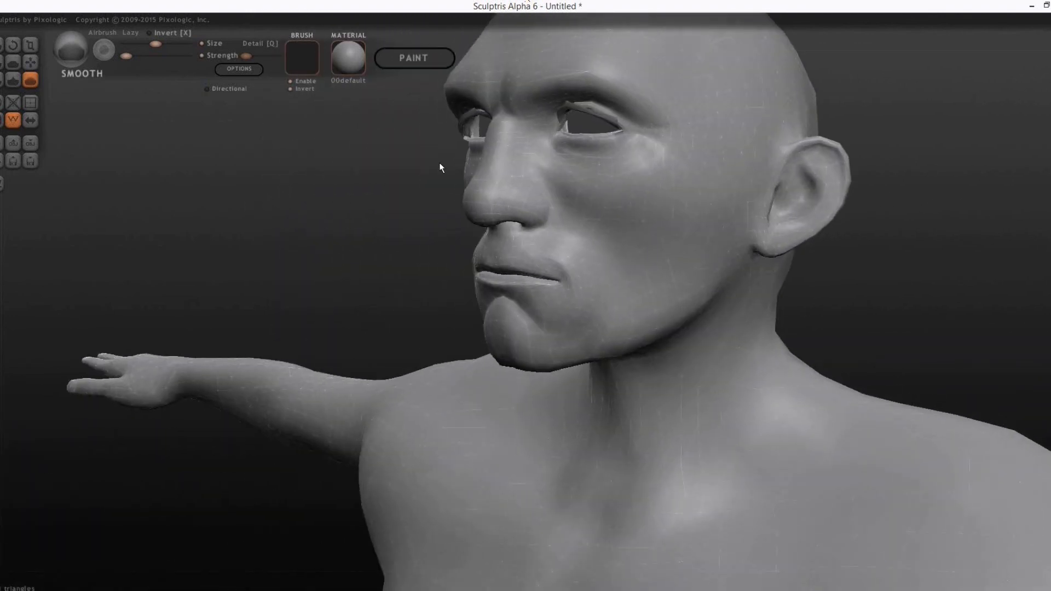
# - Smooth the back of the neck where it meets the shoulders
pyautogui.scroll(-4, 244, 205)
pyautogui.moveTo(779, 205); pyautogui.dragTo(482, 278)
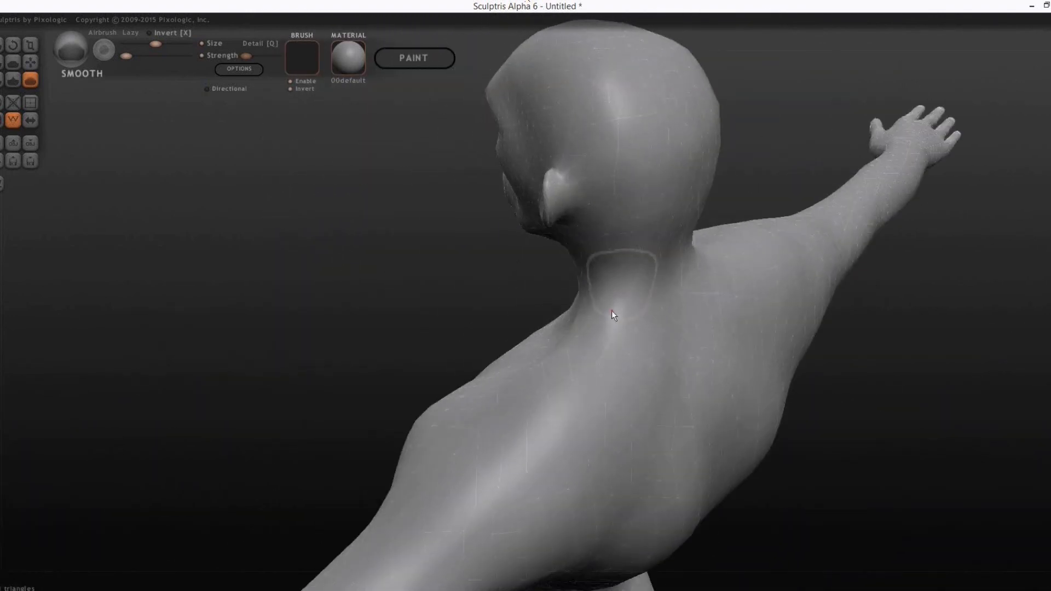
pyautogui.moveTo(895, 416); pyautogui.dragTo(930, 351)
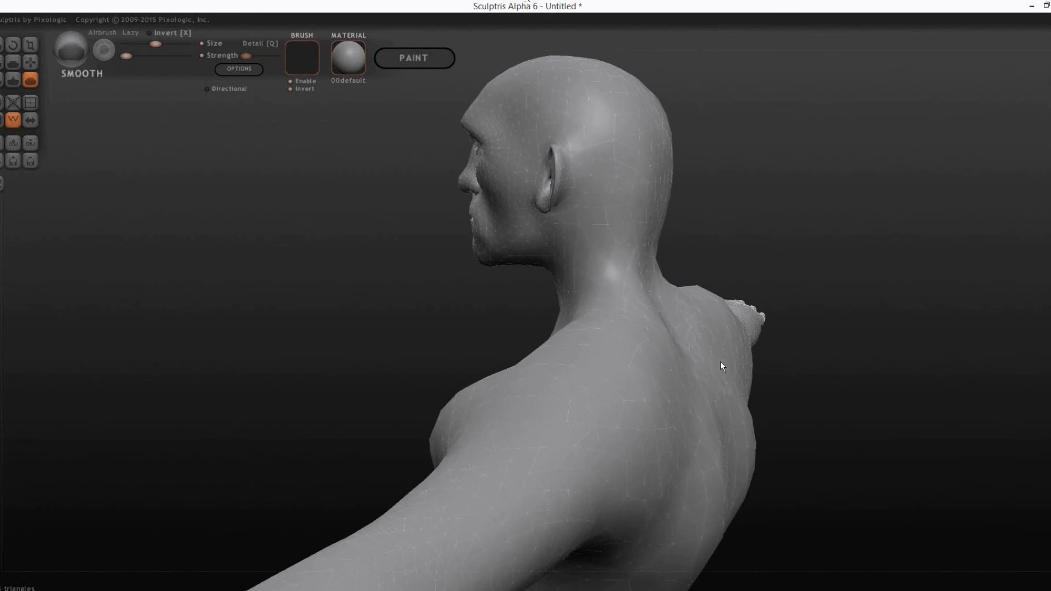
# - Pull the base of the nape slightly outward using a larger Grab brush
pyautogui.press('g')
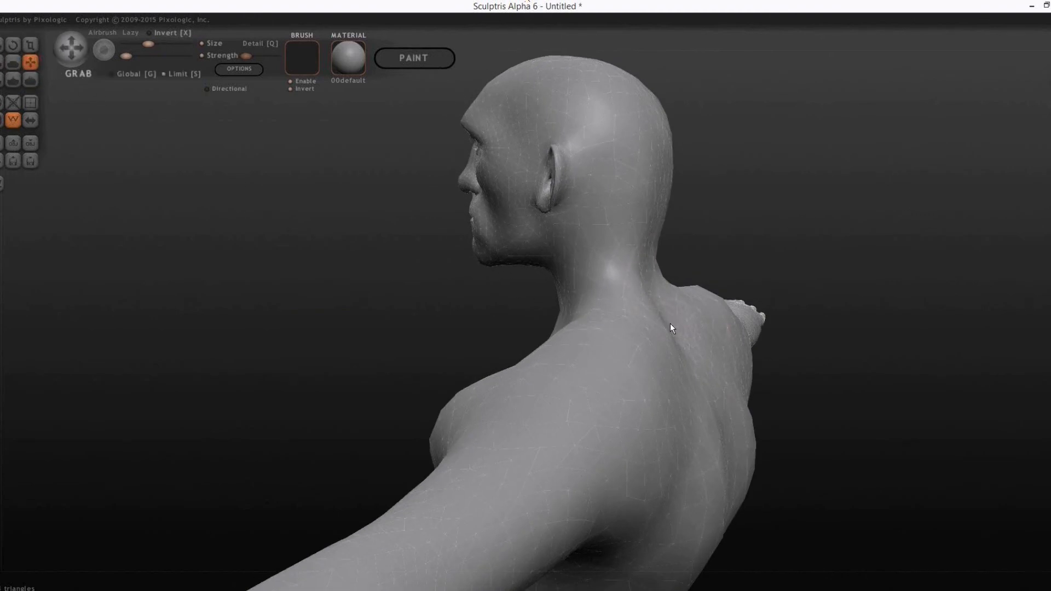
pyautogui.press('space')
pyautogui.moveTo(666, 301); pyautogui.dragTo(672, 304)
pyautogui.moveTo(877, 412)
pyautogui.mouseDown()
pyautogui.moveTo(853, 427)
pyautogui.moveTo(877, 431)
pyautogui.mouseUp()
pyautogui.moveTo(660, 285); pyautogui.dragTo(669, 287)
pyautogui.moveTo(832, 357); pyautogui.dragTo(725, 362)
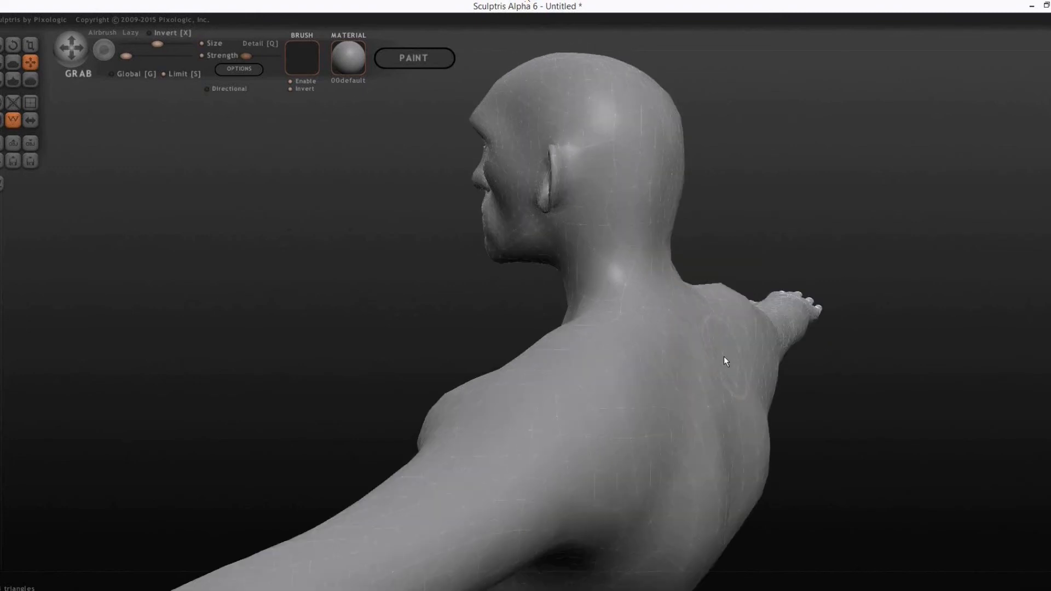
pyautogui.moveTo(861, 406); pyautogui.dragTo(694, 404)
# - Reshape the nape and the upper spine between the shoulders with the Grab brush
pyautogui.press('w')
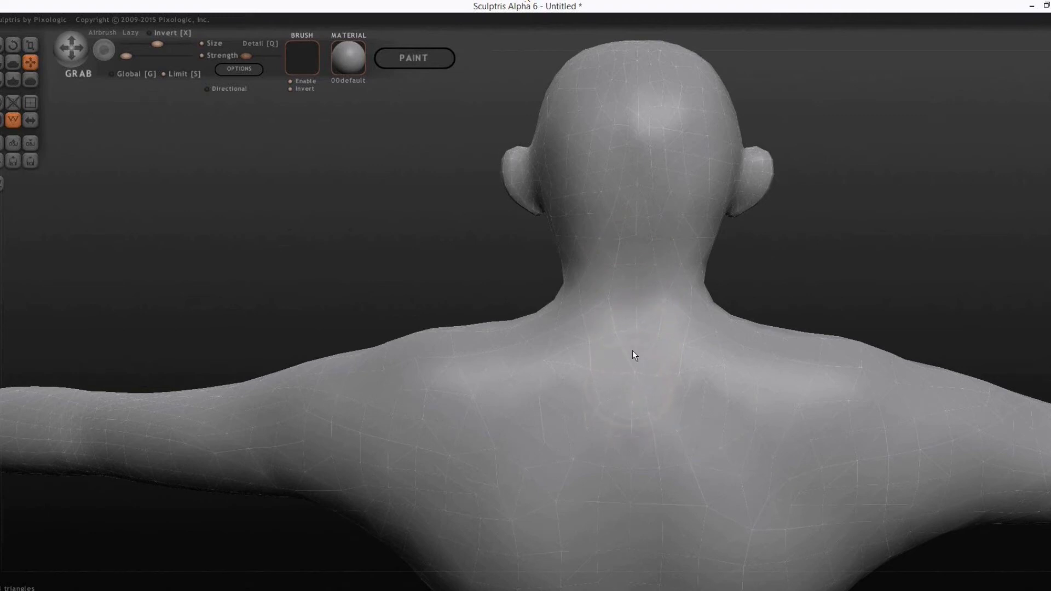
pyautogui.moveTo(847, 252); pyautogui.dragTo(718, 253)
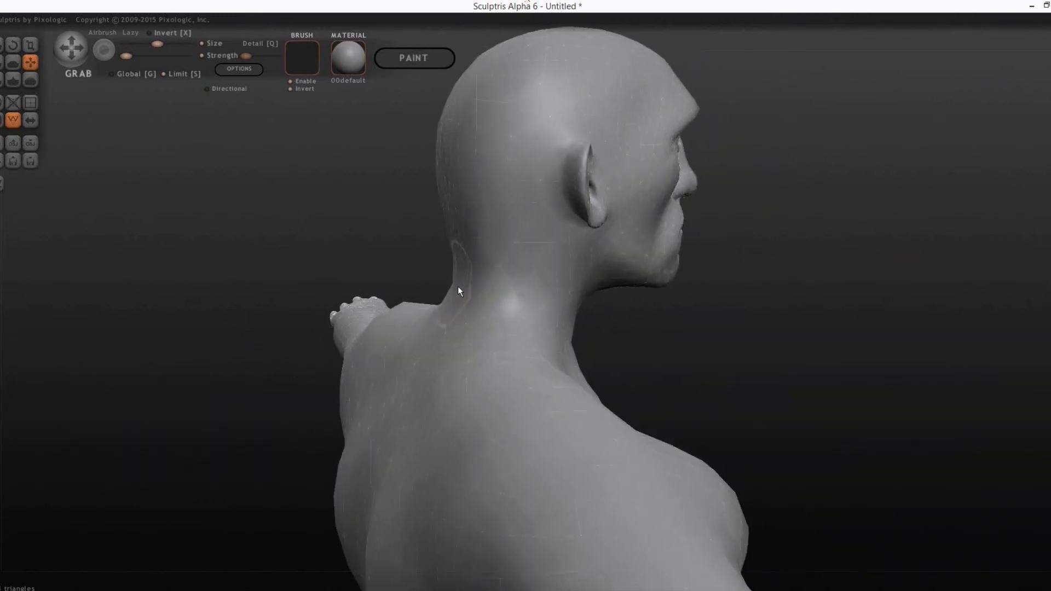
pyautogui.moveTo(452, 286); pyautogui.dragTo(689, 386)
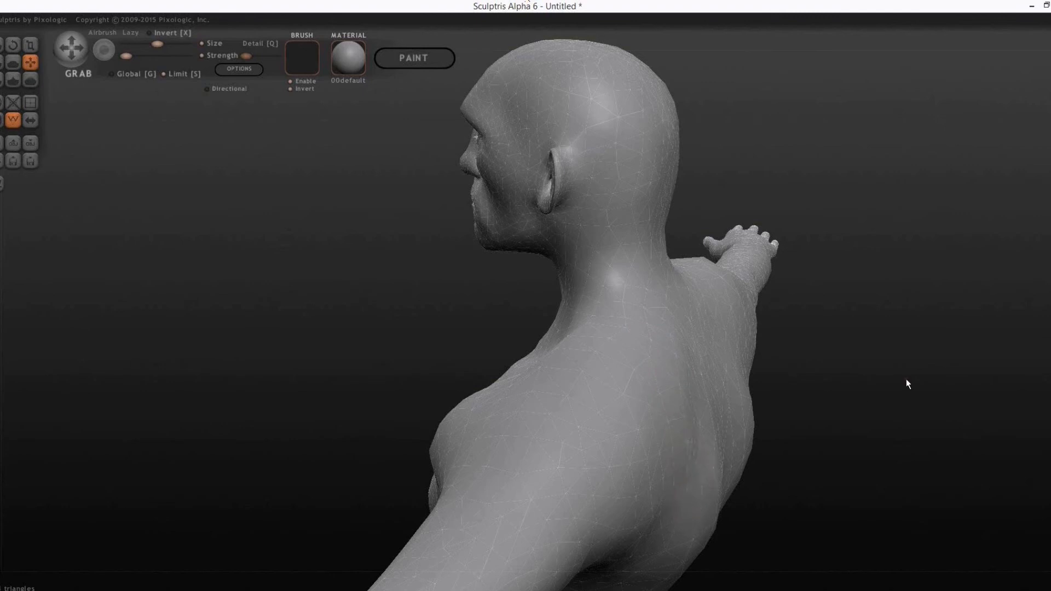
pyautogui.moveTo(905, 379); pyautogui.dragTo(715, 363)
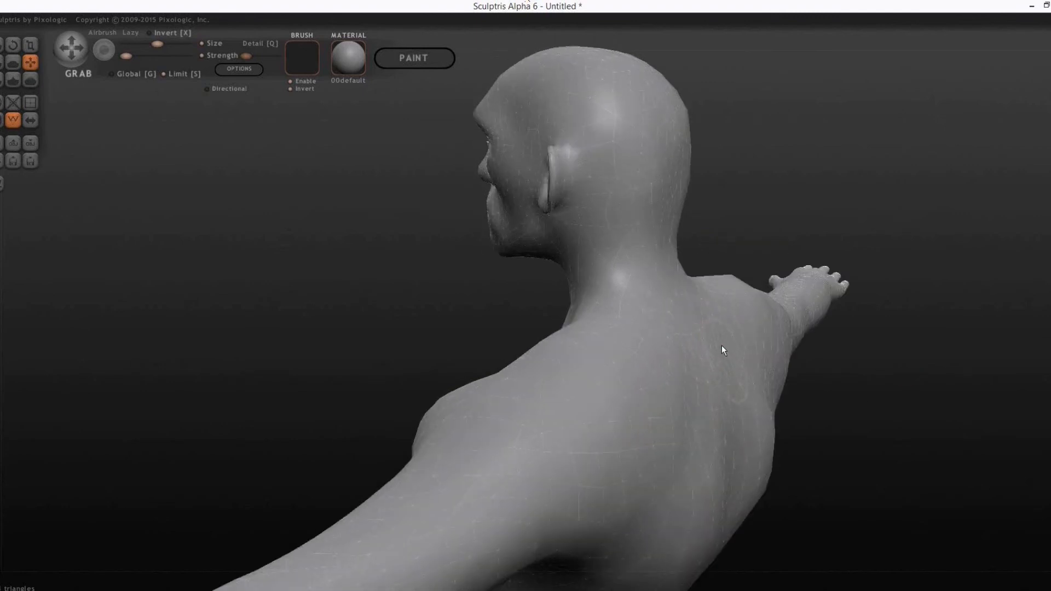
pyautogui.moveTo(760, 363)
pyautogui.mouseDown()
pyautogui.moveTo(813, 382)
pyautogui.moveTo(557, 364)
pyautogui.moveTo(648, 299)
pyautogui.moveTo(643, 251)
pyautogui.moveTo(814, 254)
pyautogui.moveTo(578, 259)
pyautogui.moveTo(733, 230)
pyautogui.moveTo(494, 318)
pyautogui.mouseUp()
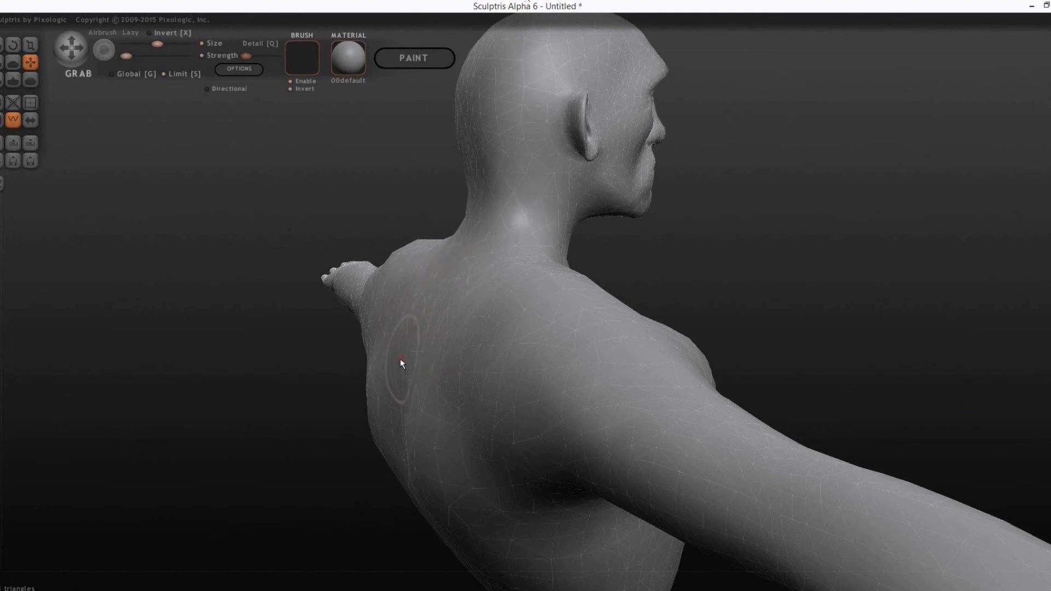
pyautogui.moveTo(144, 342); pyautogui.dragTo(540, 392)
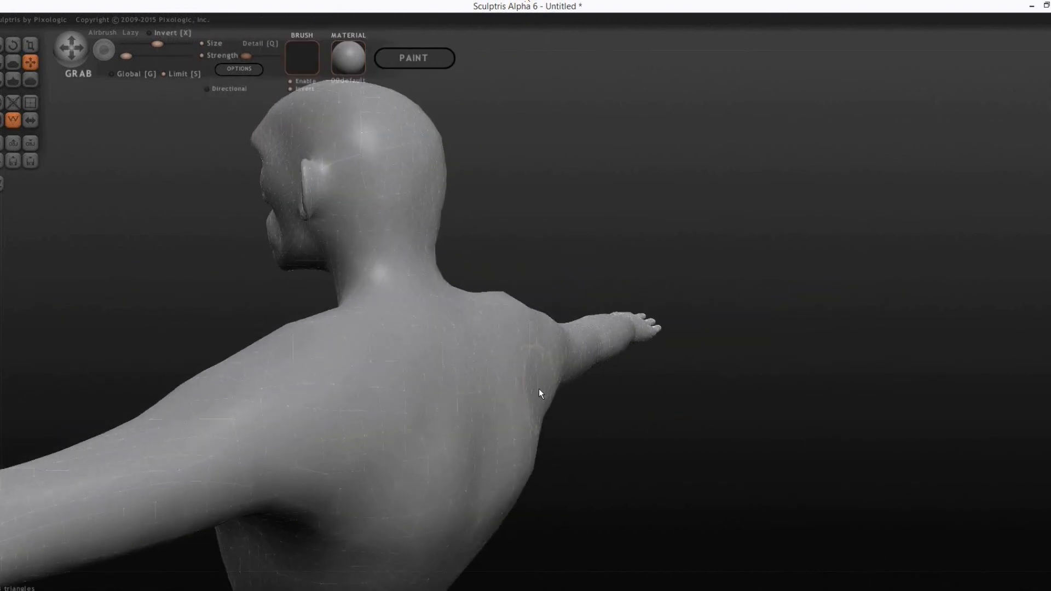
# - Reshape the upper back around the shoulder blades with the Grab brush
pyautogui.moveTo(724, 461); pyautogui.dragTo(499, 327)
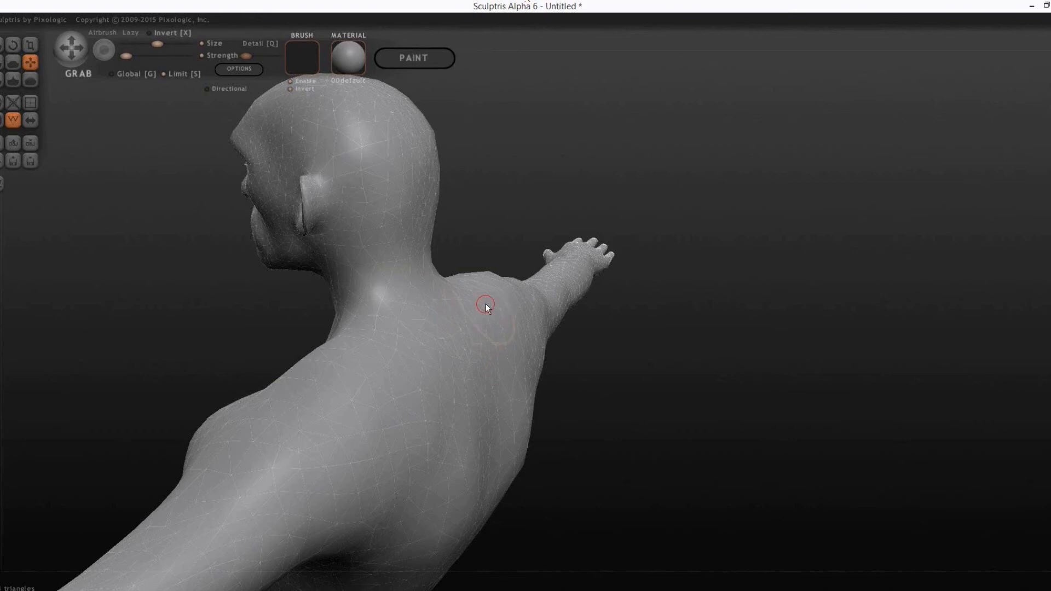
pyautogui.moveTo(722, 395); pyautogui.dragTo(504, 393)
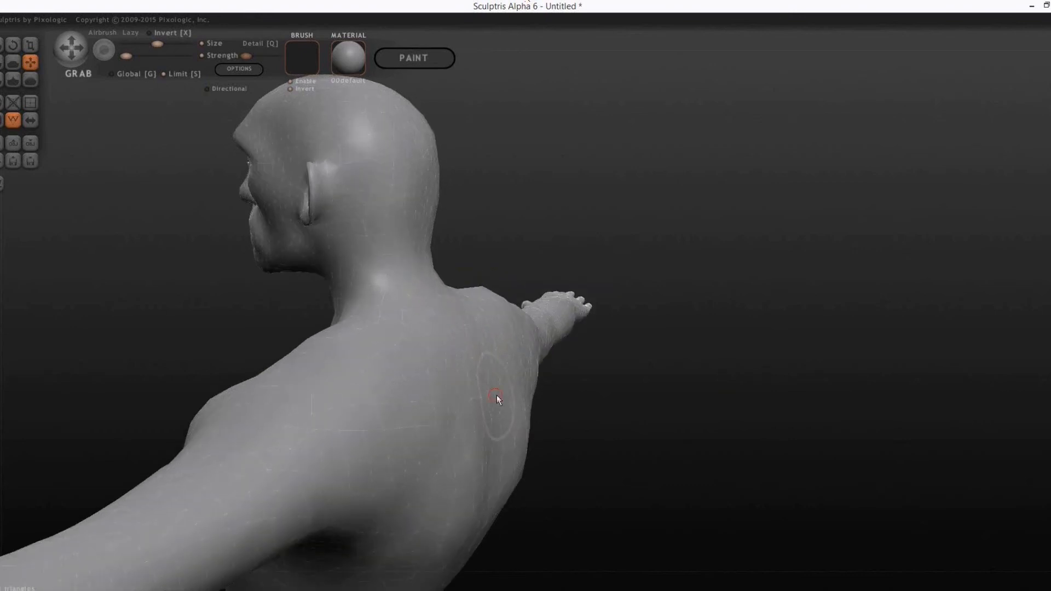
pyautogui.moveTo(721, 380); pyautogui.dragTo(564, 380)
pyautogui.moveTo(482, 328); pyautogui.dragTo(514, 312)
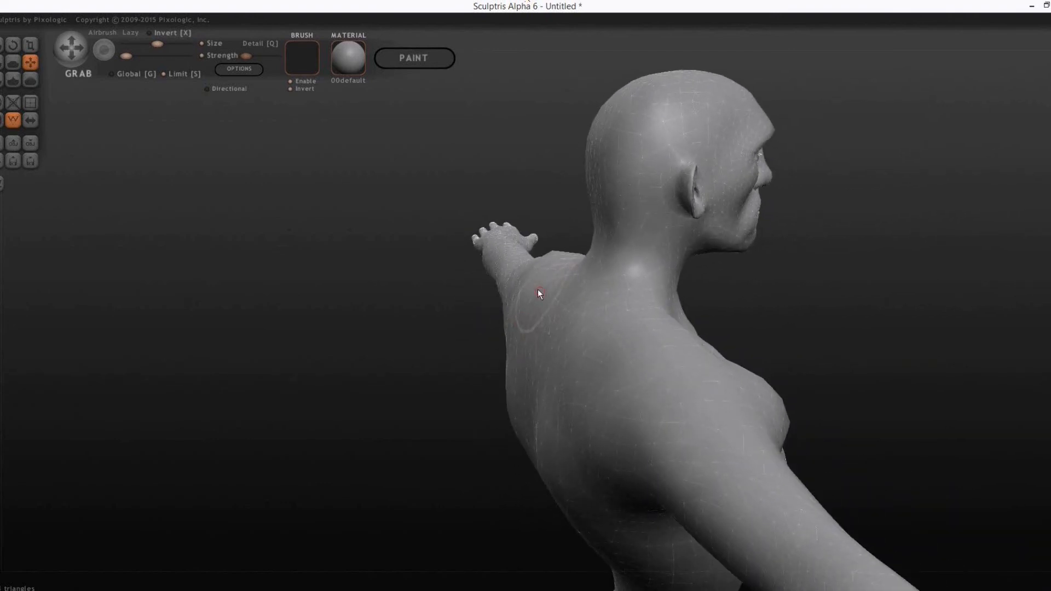
pyautogui.moveTo(369, 327); pyautogui.dragTo(480, 324)
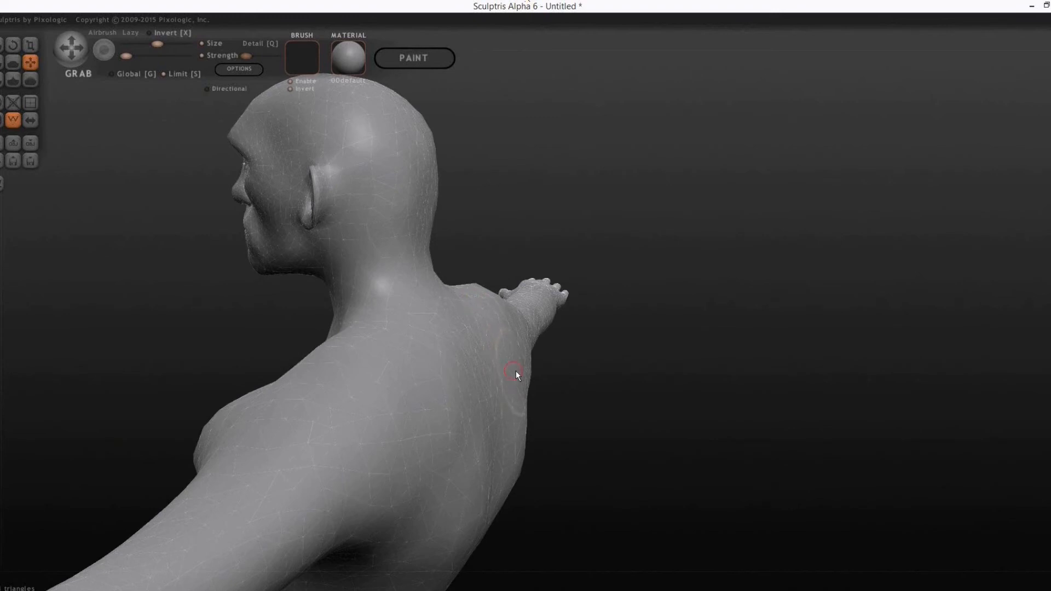
# - Reshape the collarbone area and the front base of the neck with the Grab brush
pyautogui.moveTo(740, 361); pyautogui.dragTo(250, 366)
pyautogui.moveTo(912, 304); pyautogui.dragTo(764, 283)
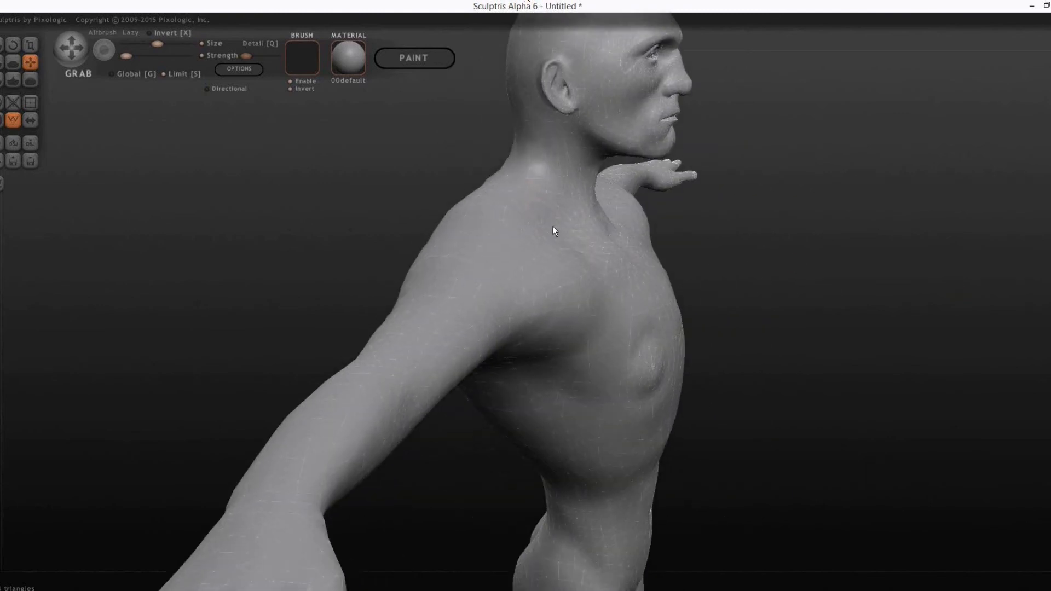
pyautogui.moveTo(872, 270); pyautogui.dragTo(794, 320)
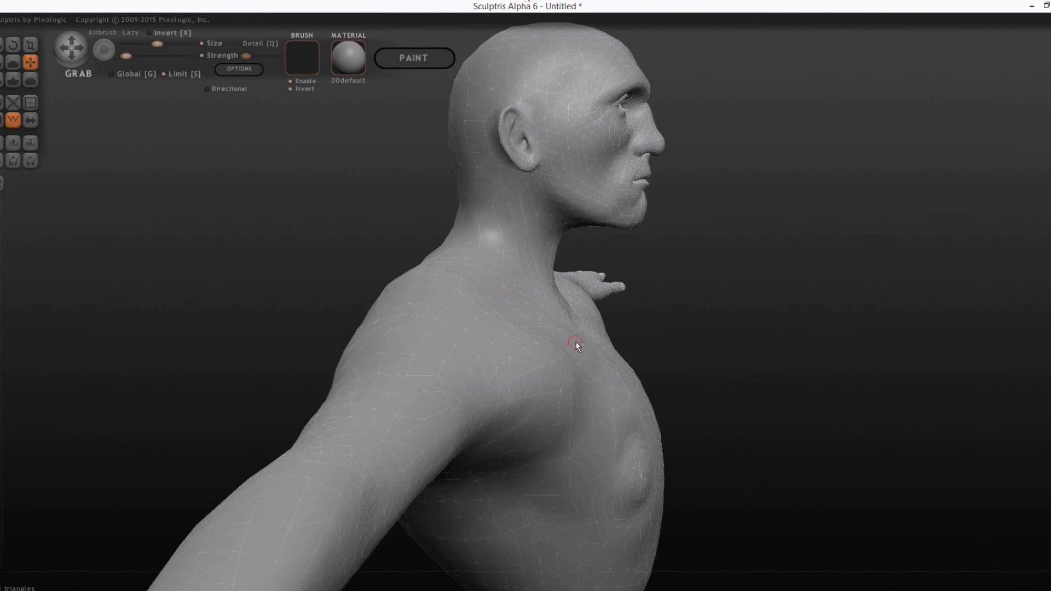
pyautogui.moveTo(863, 301); pyautogui.dragTo(778, 305)
pyautogui.moveTo(807, 344); pyautogui.dragTo(874, 200)
pyautogui.scroll(4, 728, 240)
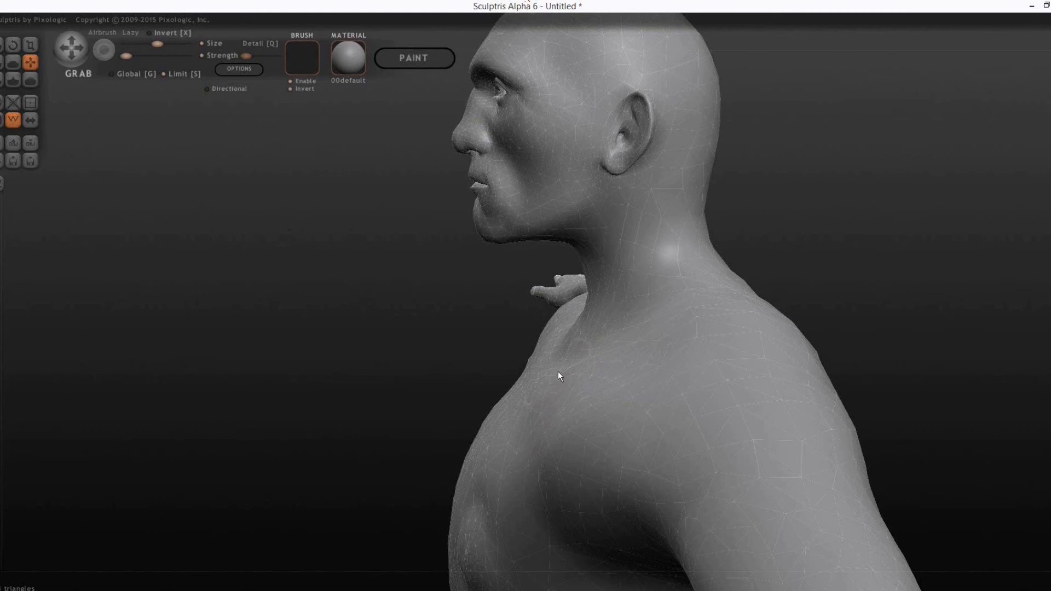
# - Adjust the upper chest and the front of the shoulders with the Grab brush
pyautogui.scroll(-3, 864, 250)
pyautogui.moveTo(874, 212); pyautogui.dragTo(766, 253)
pyautogui.moveTo(846, 237)
pyautogui.mouseDown()
pyautogui.moveTo(741, 256)
pyautogui.moveTo(874, 237)
pyautogui.moveTo(1001, 249)
pyautogui.mouseUp()
pyautogui.moveTo(805, 215)
pyautogui.mouseDown()
pyautogui.moveTo(990, 200)
pyautogui.moveTo(833, 222)
pyautogui.moveTo(789, 277)
pyautogui.mouseUp()
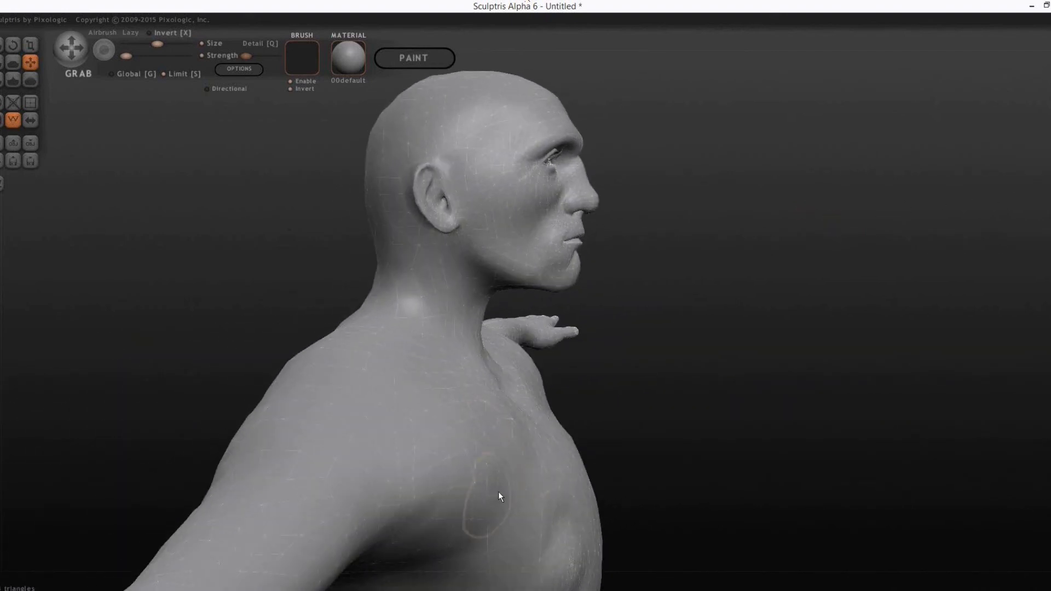
pyautogui.press('w')
pyautogui.moveTo(832, 377)
pyautogui.mouseDown()
pyautogui.moveTo(298, 368)
pyautogui.moveTo(351, 366)
pyautogui.mouseUp()
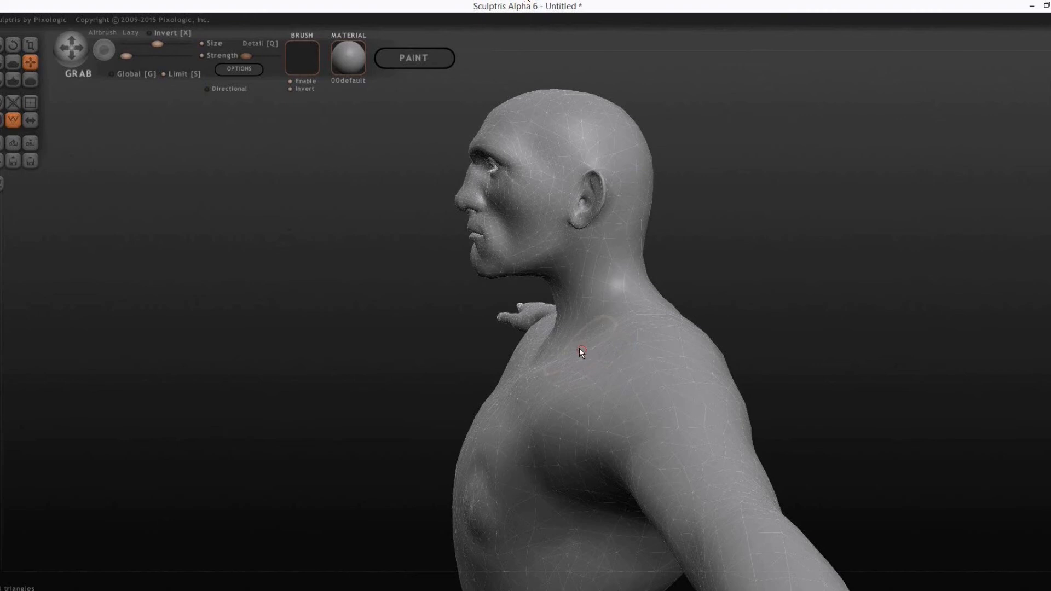
pyautogui.press('w')
pyautogui.moveTo(894, 310)
pyautogui.mouseDown()
pyautogui.moveTo(823, 307)
pyautogui.moveTo(870, 319)
pyautogui.moveTo(788, 343)
pyautogui.moveTo(797, 311)
pyautogui.moveTo(840, 389)
pyautogui.moveTo(835, 378)
pyautogui.moveTo(876, 340)
pyautogui.moveTo(959, 339)
pyautogui.mouseUp()
# - Smooth the upper chest, the tops of the shoulders and the sides of the neck
pyautogui.click(30, 80)
pyautogui.moveTo(99, 339); pyautogui.dragTo(462, 328)
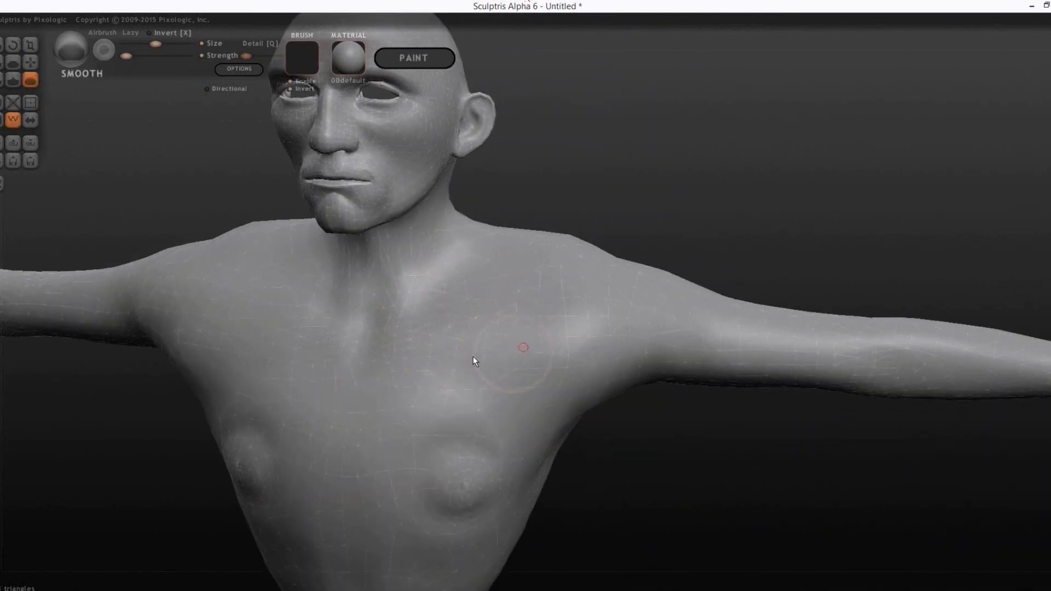
pyautogui.moveTo(507, 353); pyautogui.dragTo(558, 290)
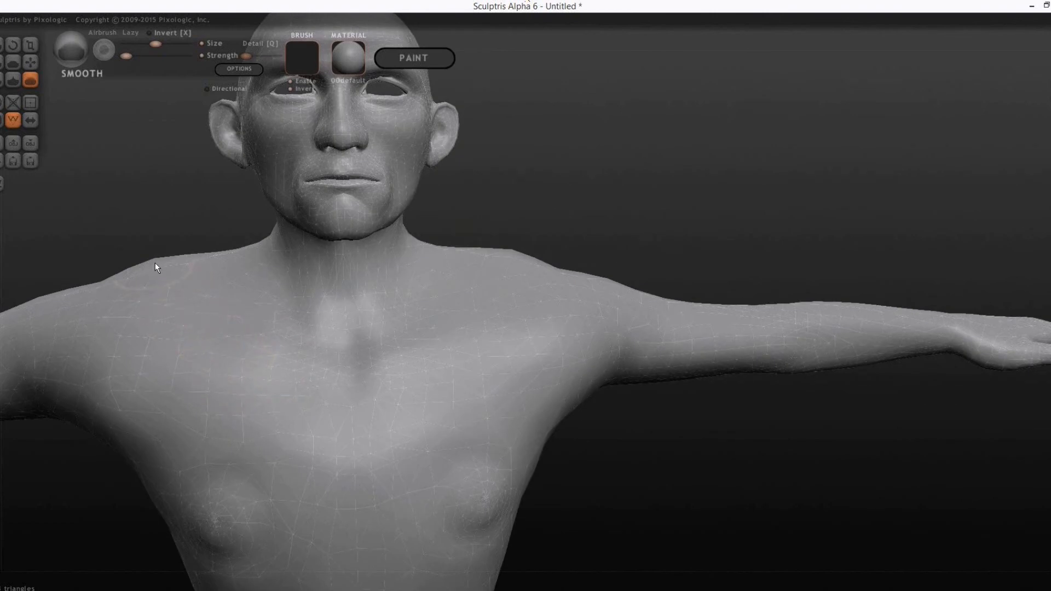
pyautogui.moveTo(597, 202)
pyautogui.mouseDown()
pyautogui.moveTo(707, 132)
pyautogui.moveTo(267, 265)
pyautogui.mouseUp()
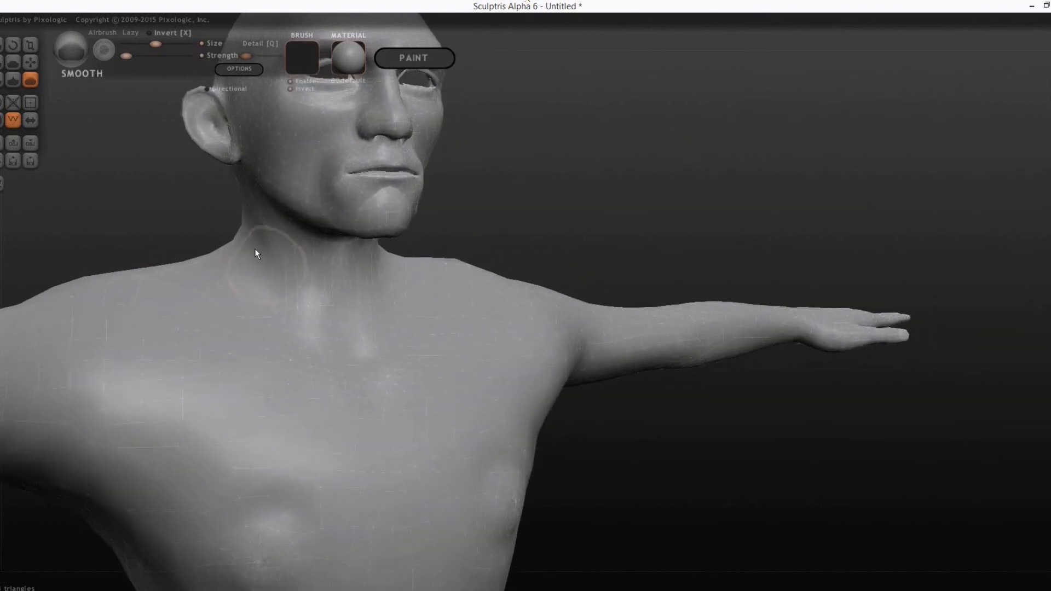
pyautogui.moveTo(727, 149); pyautogui.dragTo(505, 229)
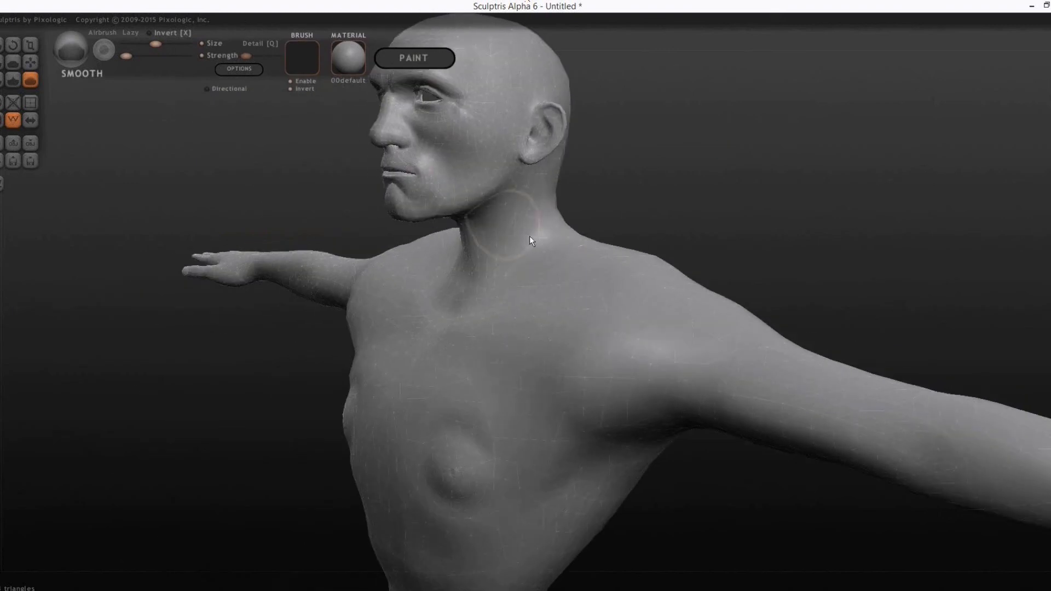
pyautogui.moveTo(597, 164)
pyautogui.mouseDown()
pyautogui.moveTo(810, 97)
pyautogui.moveTo(399, 379)
pyautogui.mouseUp()
# - Smooth the chest, the sides of the ribcage and the areas below the armpits with the Smooth brush
pyautogui.keyDown('alt'); pyautogui.moveTo(692, 514); pyautogui.dragTo(727, 362); pyautogui.keyUp('alt')
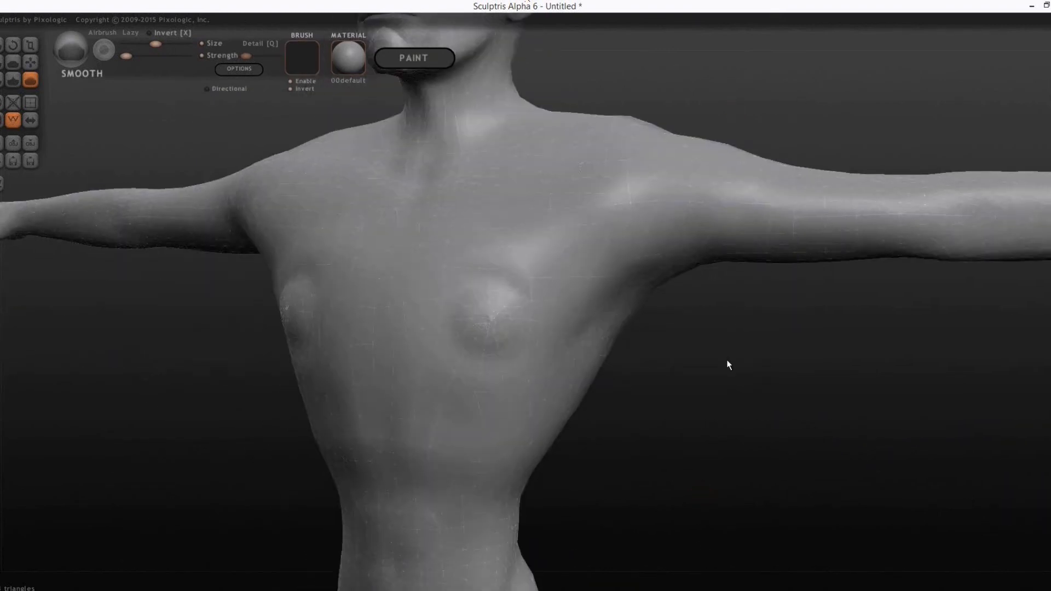
pyautogui.scroll(3, 739, 362)
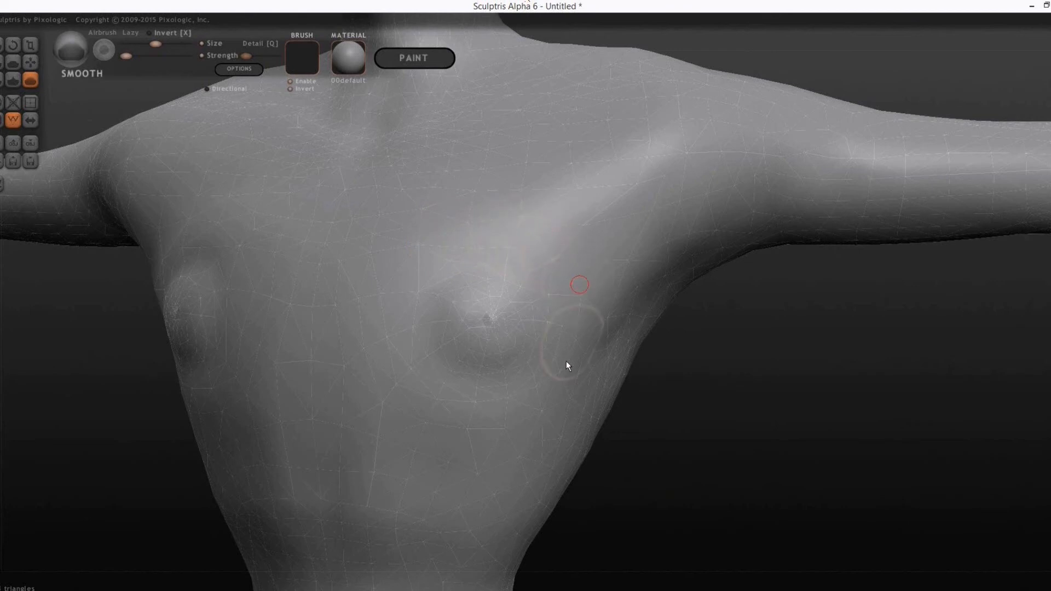
pyautogui.moveTo(740, 453); pyautogui.dragTo(931, 425)
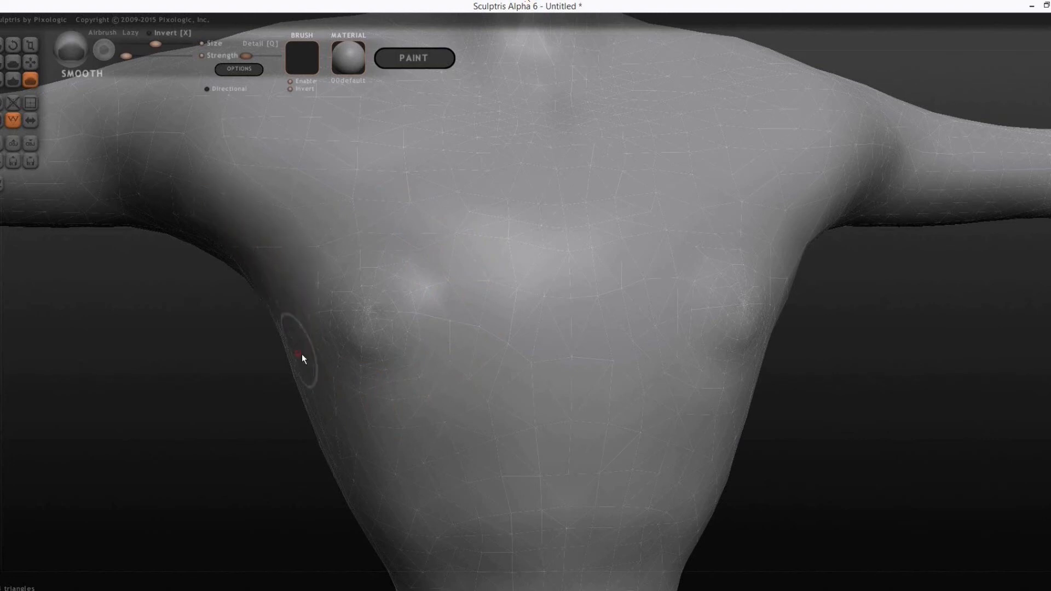
pyautogui.moveTo(168, 387)
pyautogui.mouseDown()
pyautogui.moveTo(278, 386)
pyautogui.moveTo(396, 250)
pyautogui.mouseUp()
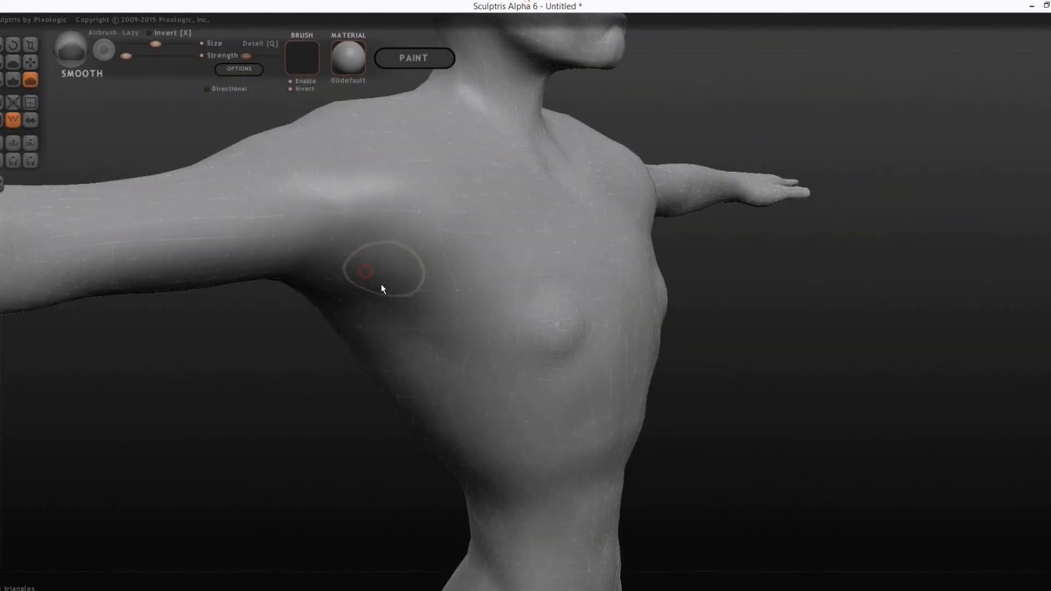
pyautogui.moveTo(328, 345)
pyautogui.mouseDown()
pyautogui.moveTo(821, 328)
pyautogui.moveTo(524, 317)
pyautogui.moveTo(786, 277)
pyautogui.mouseUp()
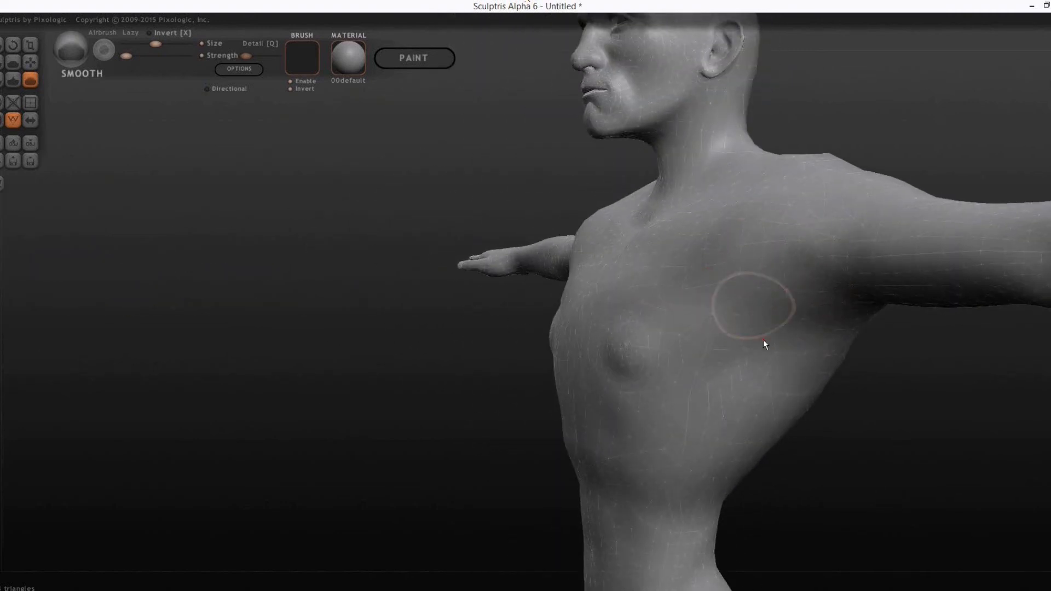
pyautogui.moveTo(934, 372); pyautogui.dragTo(879, 326)
pyautogui.moveTo(980, 194); pyautogui.dragTo(1029, 184)
pyautogui.scroll(3, 1029, 184)
pyautogui.scroll(1, 1027, 184)
pyautogui.moveTo(446, 349); pyautogui.dragTo(564, 331)
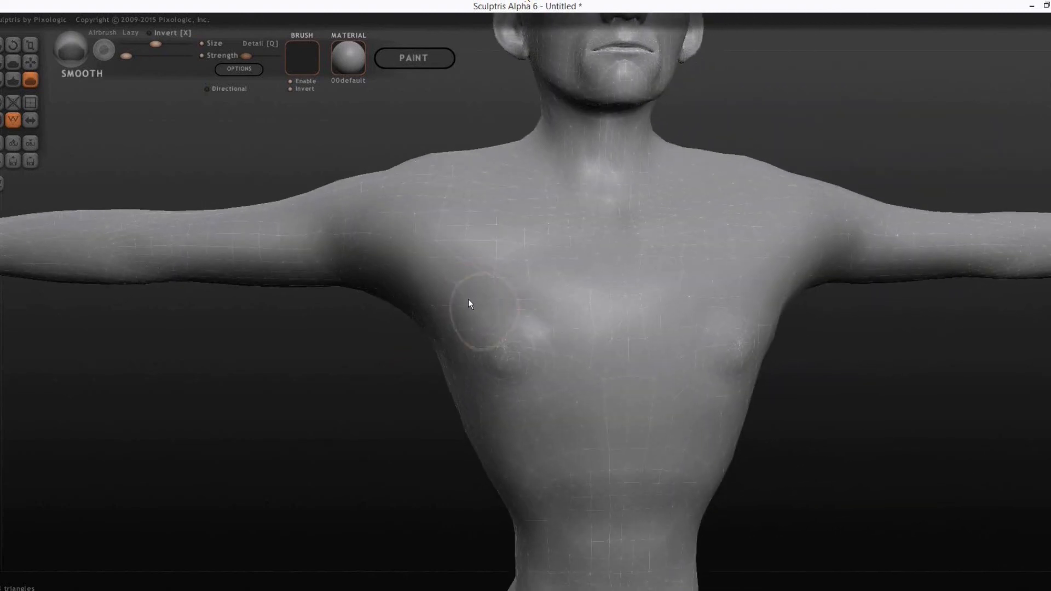
pyautogui.moveTo(841, 433); pyautogui.dragTo(466, 395)
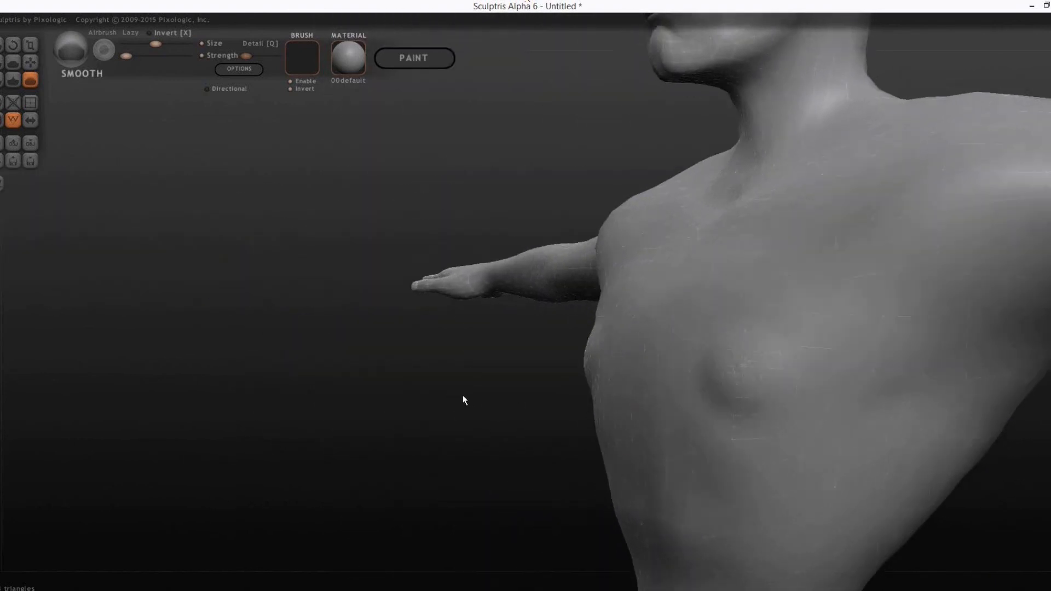
# - Reduce the Smooth brush size and soften the surface around the nipples and across the pectorals
pyautogui.scroll(2, 467, 395)
pyautogui.press('[')
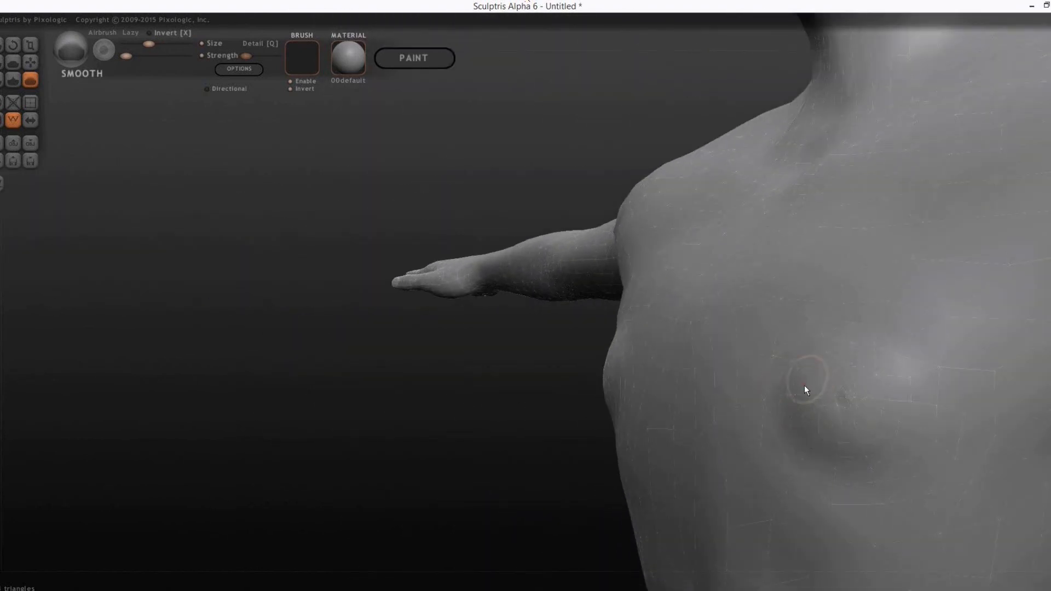
pyautogui.scroll(-3, 888, 366)
pyautogui.moveTo(570, 342); pyautogui.dragTo(798, 312)
pyautogui.moveTo(952, 434); pyautogui.dragTo(522, 395)
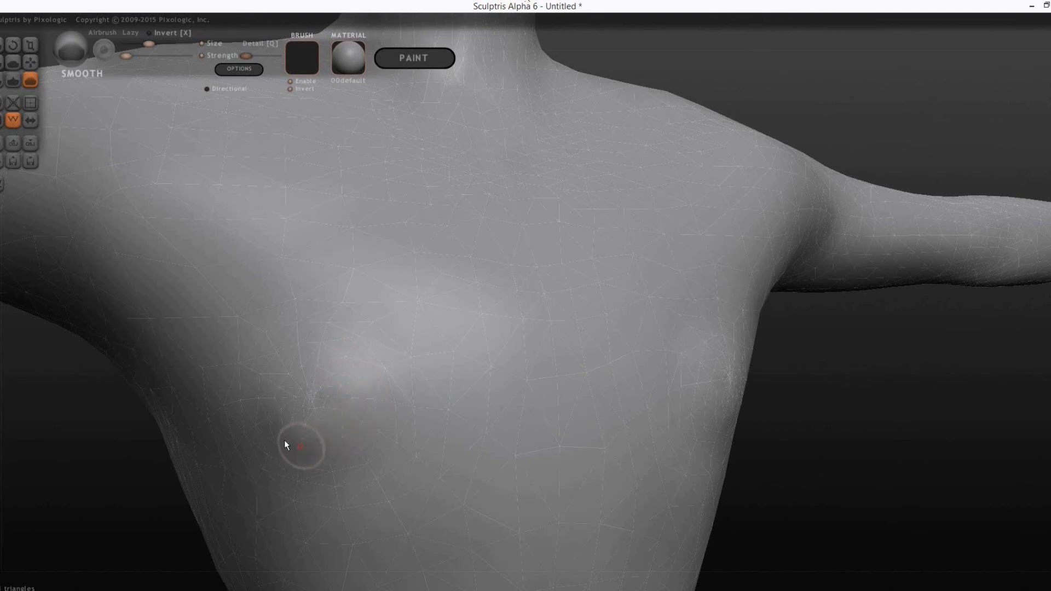
pyautogui.moveTo(79, 436); pyautogui.dragTo(323, 373)
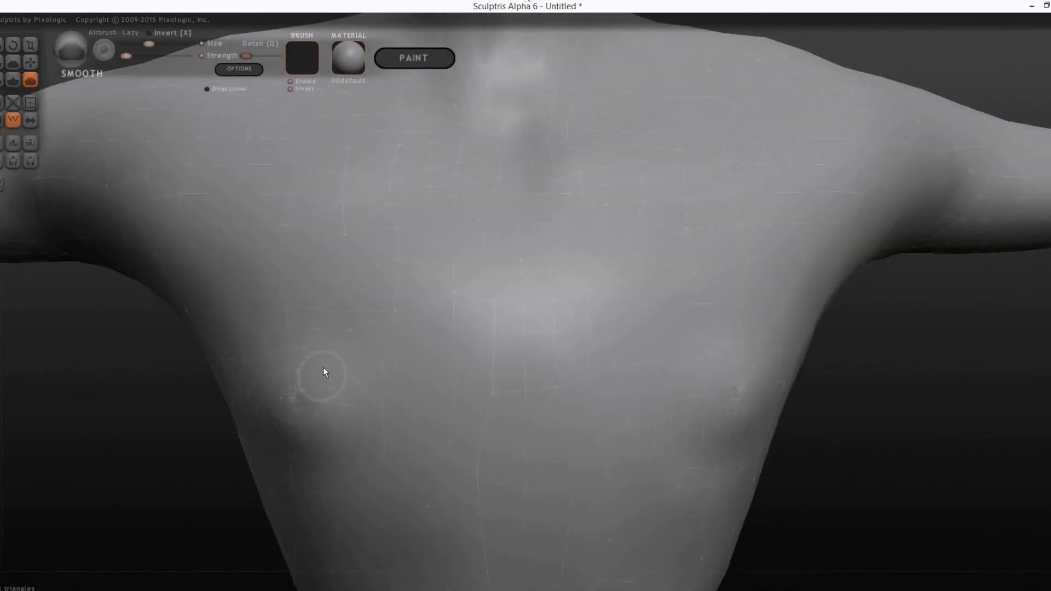
pyautogui.moveTo(108, 496); pyautogui.dragTo(160, 427)
pyautogui.moveTo(199, 311); pyautogui.dragTo(293, 238)
pyautogui.moveTo(241, 343); pyautogui.dragTo(477, 433)
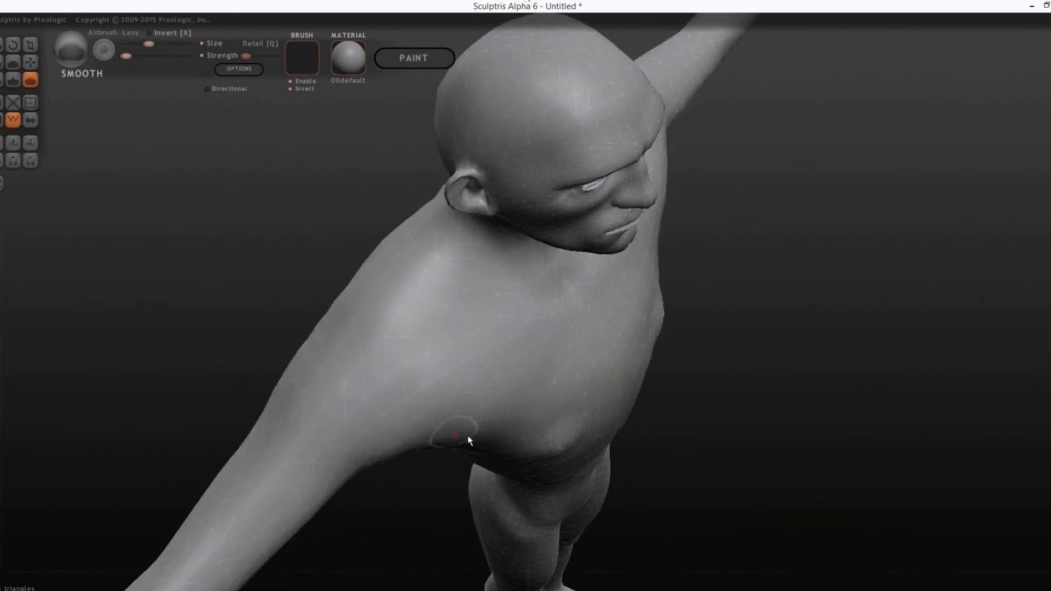
# - Smooth the transitions from the arms into the chest, armpits and shoulder blades on both sides of the body
pyautogui.moveTo(682, 427); pyautogui.dragTo(636, 317)
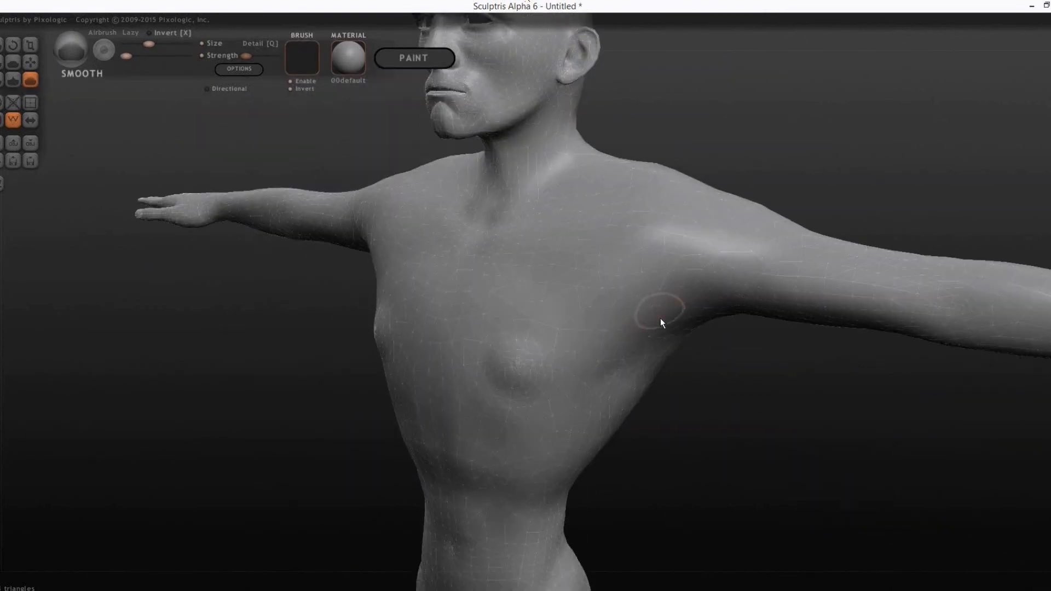
pyautogui.moveTo(657, 359); pyautogui.dragTo(329, 257)
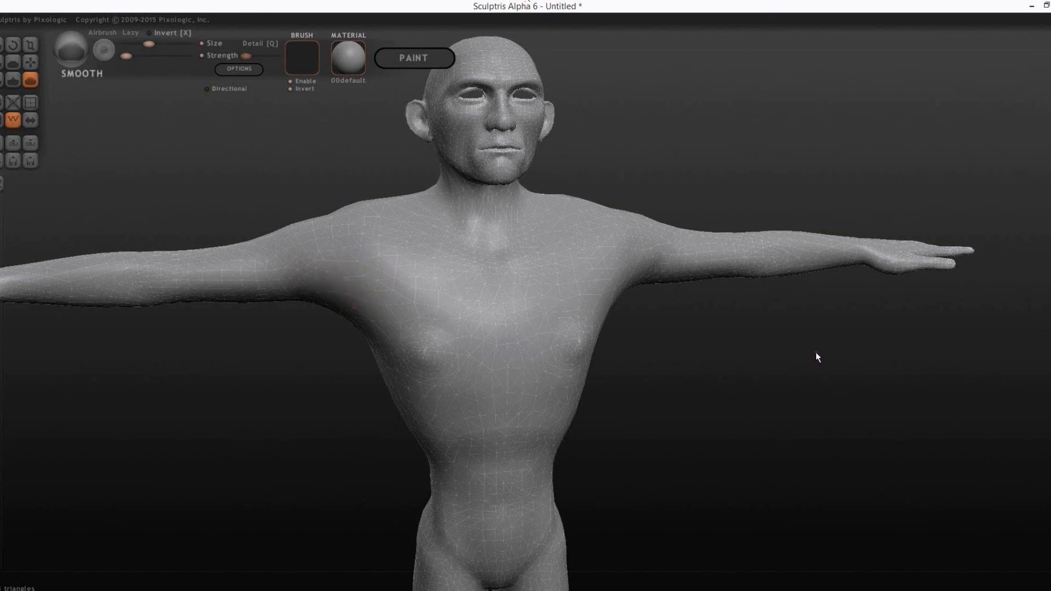
pyautogui.moveTo(844, 350); pyautogui.dragTo(624, 254)
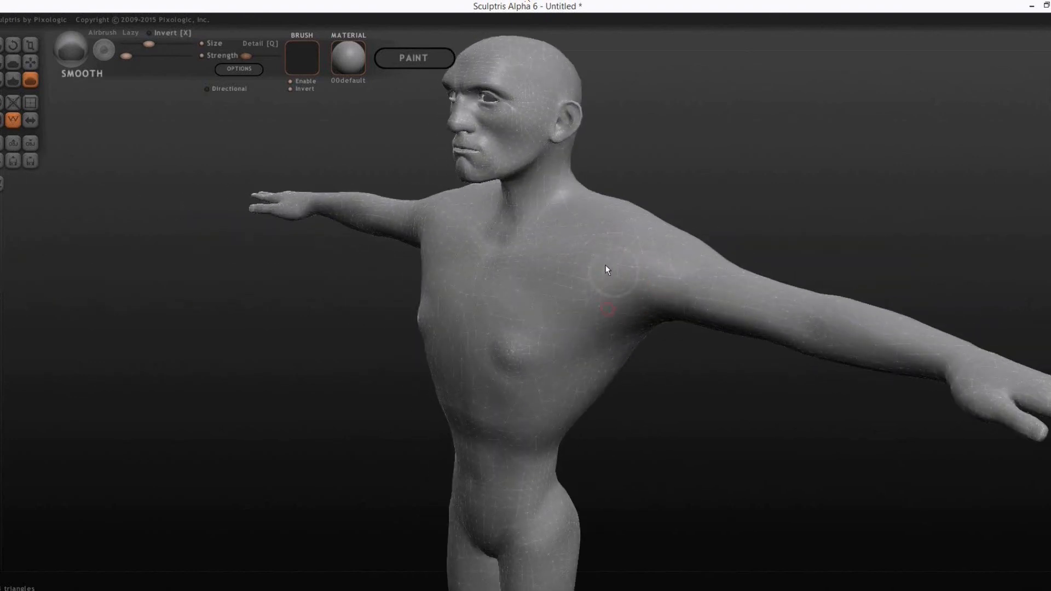
pyautogui.moveTo(599, 300)
pyautogui.mouseDown()
pyautogui.moveTo(711, 469)
pyautogui.moveTo(615, 453)
pyautogui.moveTo(605, 469)
pyautogui.moveTo(659, 445)
pyautogui.moveTo(582, 460)
pyautogui.moveTo(313, 425)
pyautogui.moveTo(366, 477)
pyautogui.moveTo(533, 445)
pyautogui.moveTo(604, 316)
pyautogui.mouseUp()
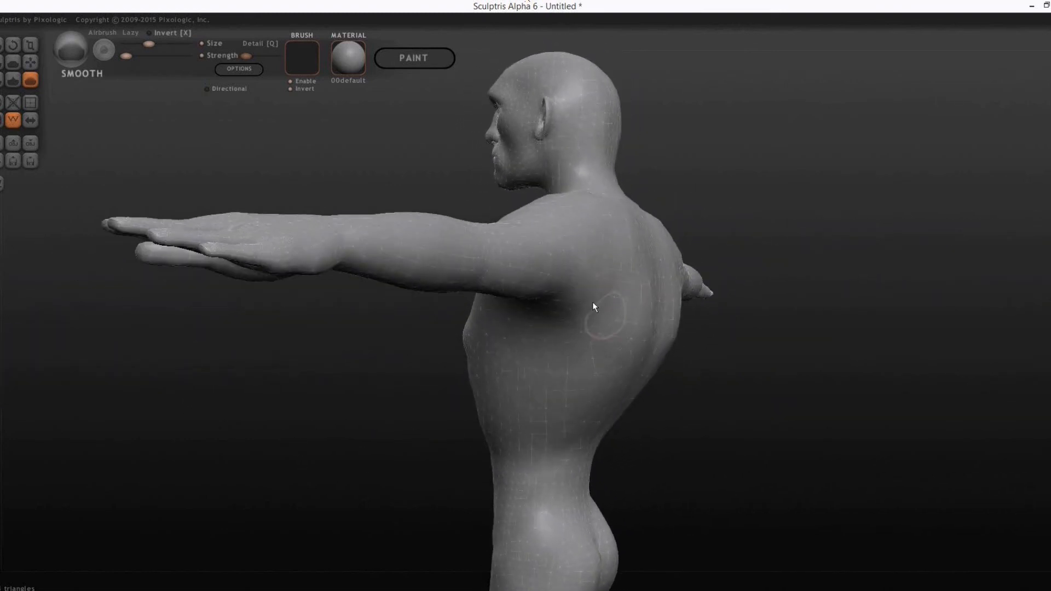
pyautogui.moveTo(820, 387); pyautogui.dragTo(519, 327)
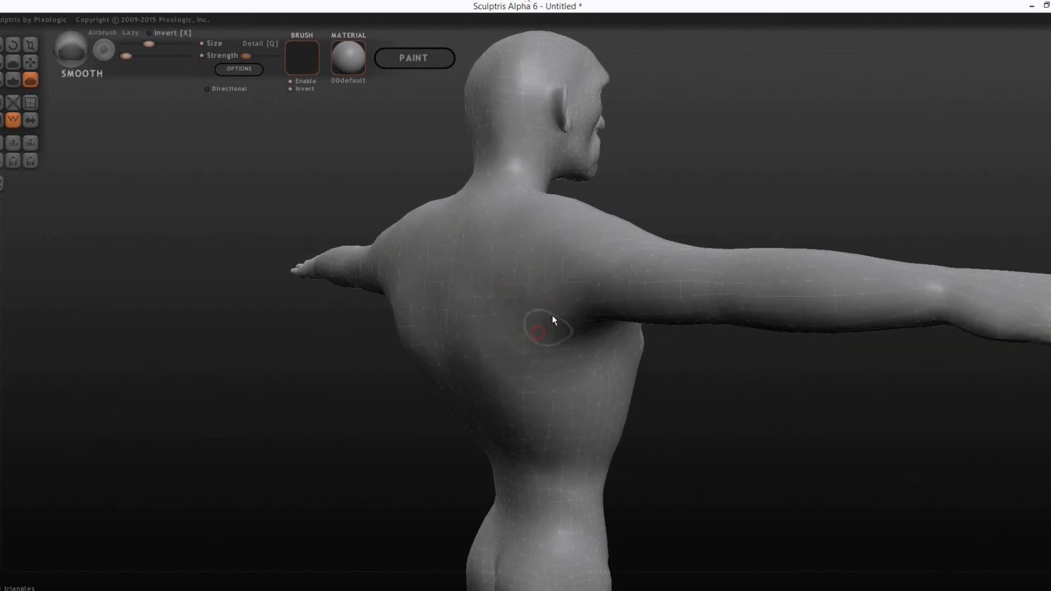
pyautogui.moveTo(740, 408); pyautogui.dragTo(774, 404)
pyautogui.scroll(-3, 850, 400)
pyautogui.scroll(4, 634, 373)
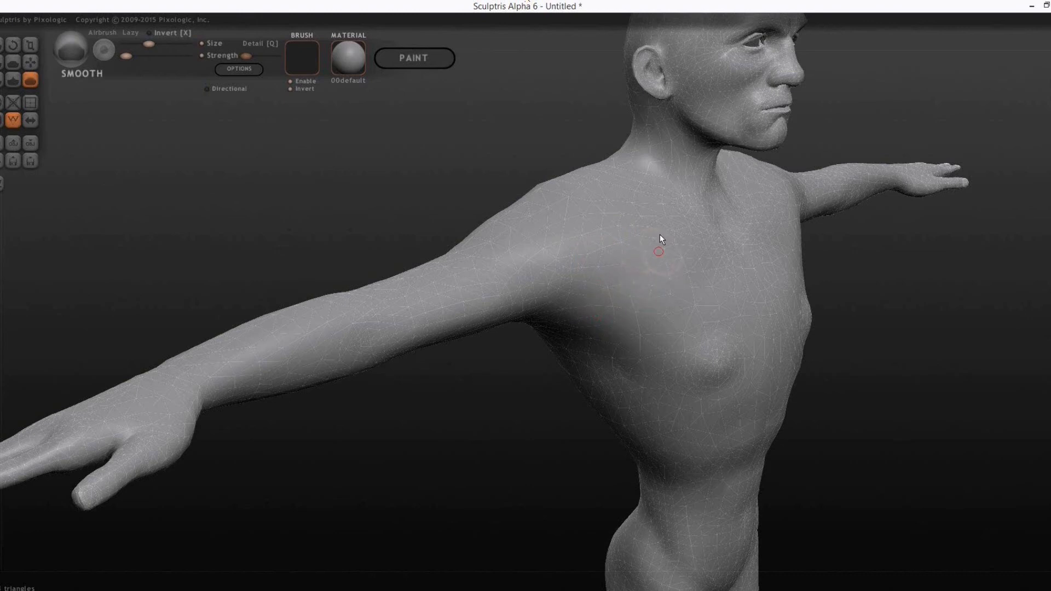
pyautogui.moveTo(638, 305); pyautogui.dragTo(471, 463)
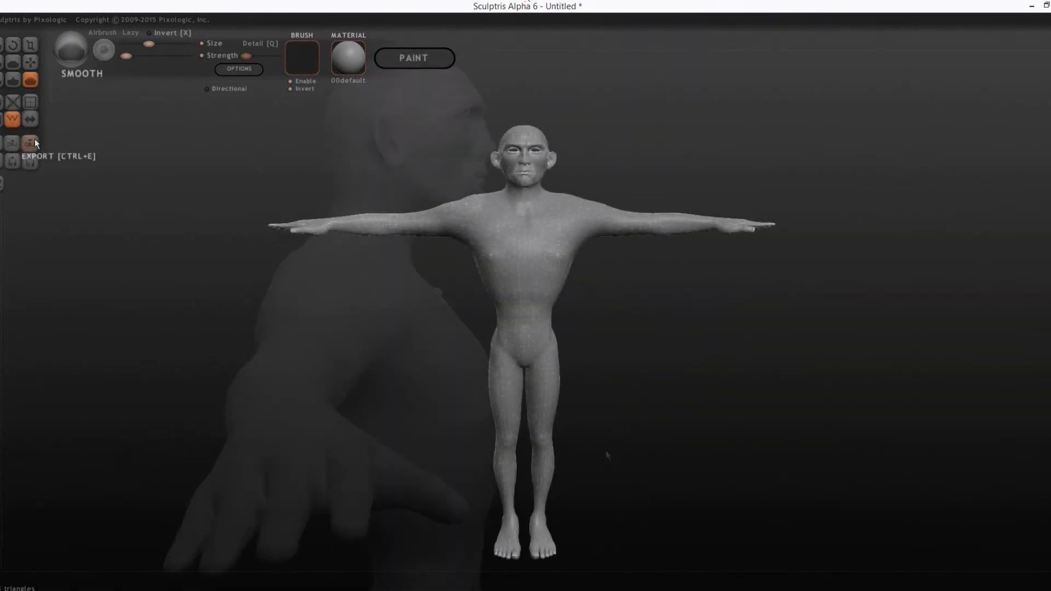
# - Export the sculpted body to the Desktop as the Wavefront OBJ file CC_Base_Body mod.obj
pyautogui.click(34, 141)
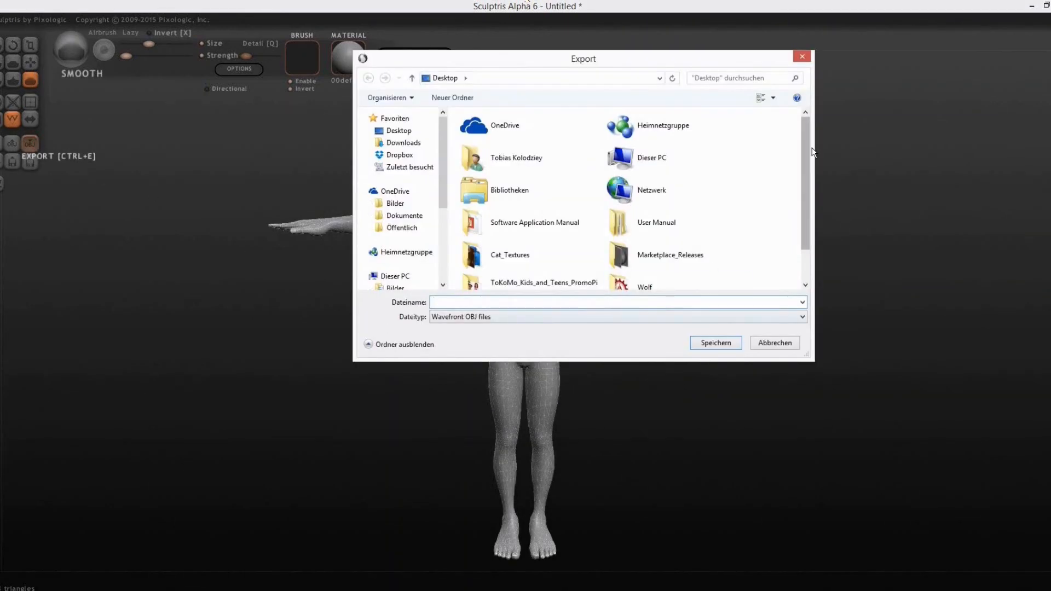
pyautogui.scroll(-1, 496, 263)
pyautogui.click(499, 272)
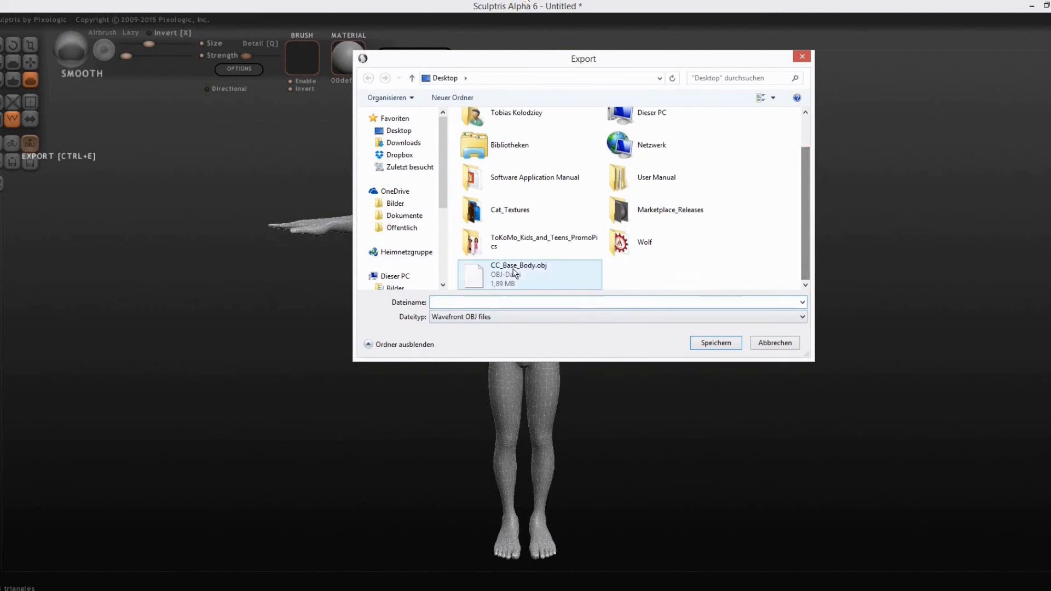
pyautogui.click(477, 303)
pyautogui.click(478, 302)
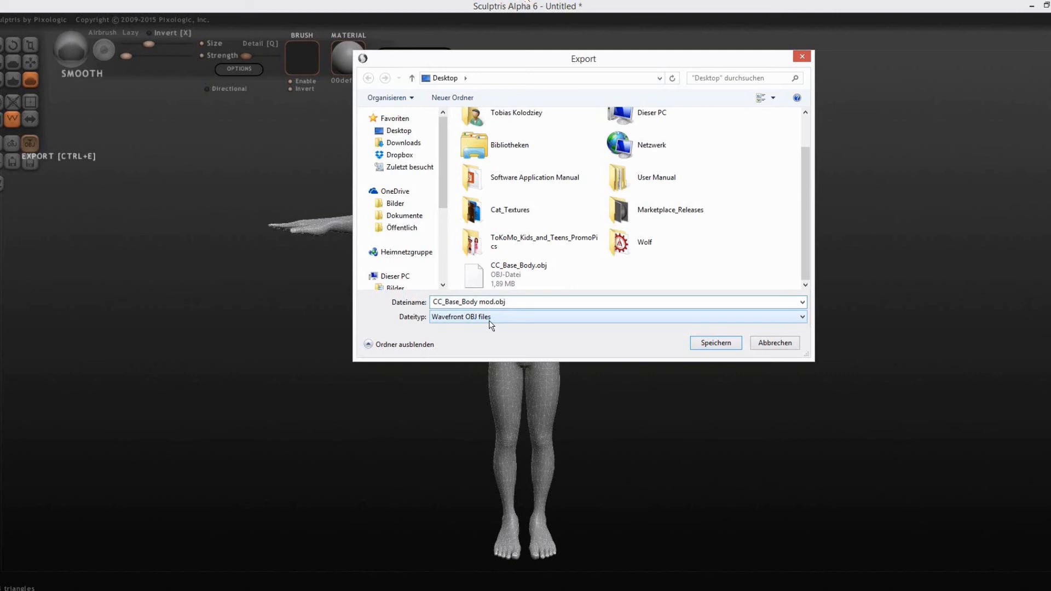
pyautogui.press('Return')
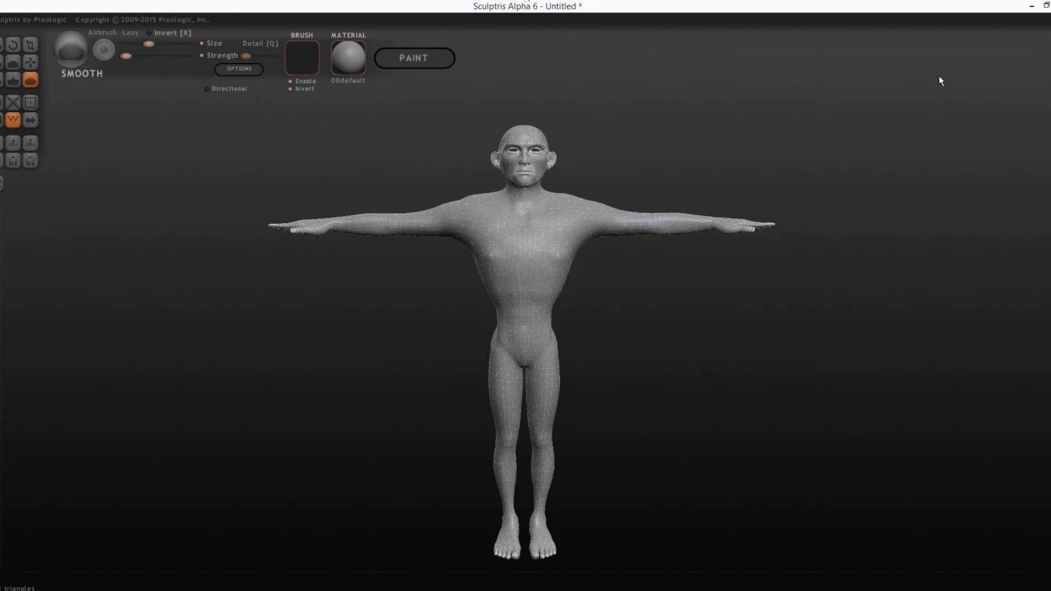
# - Switch to iClone 3DXchange and replace the RL_G6_Body mesh with CC_Base_Body mod.obj, using the default mesh and Keep Original UV
pyautogui.click(1032, 6)
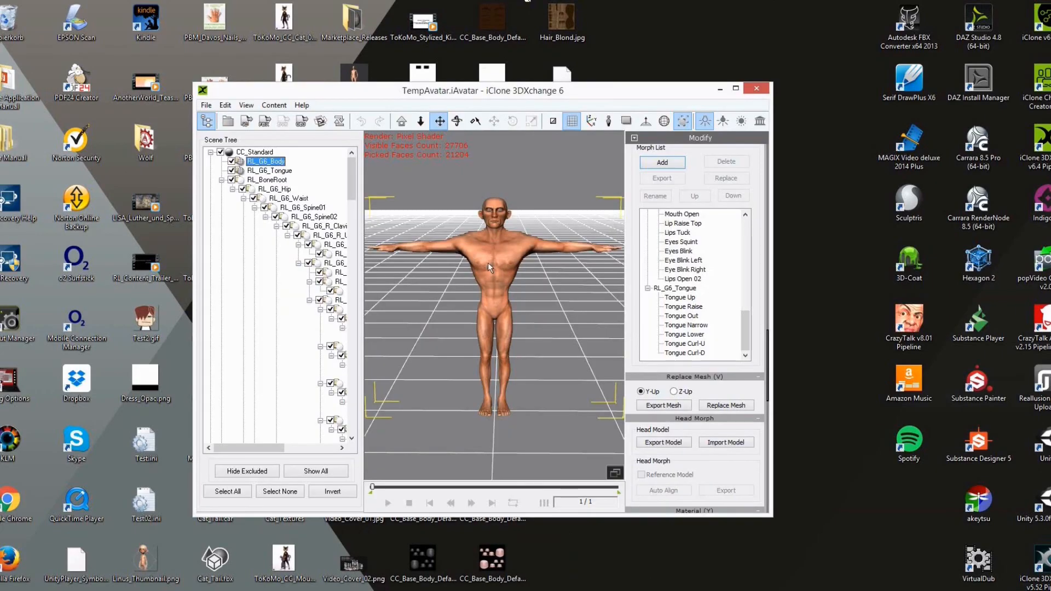
pyautogui.click(728, 405)
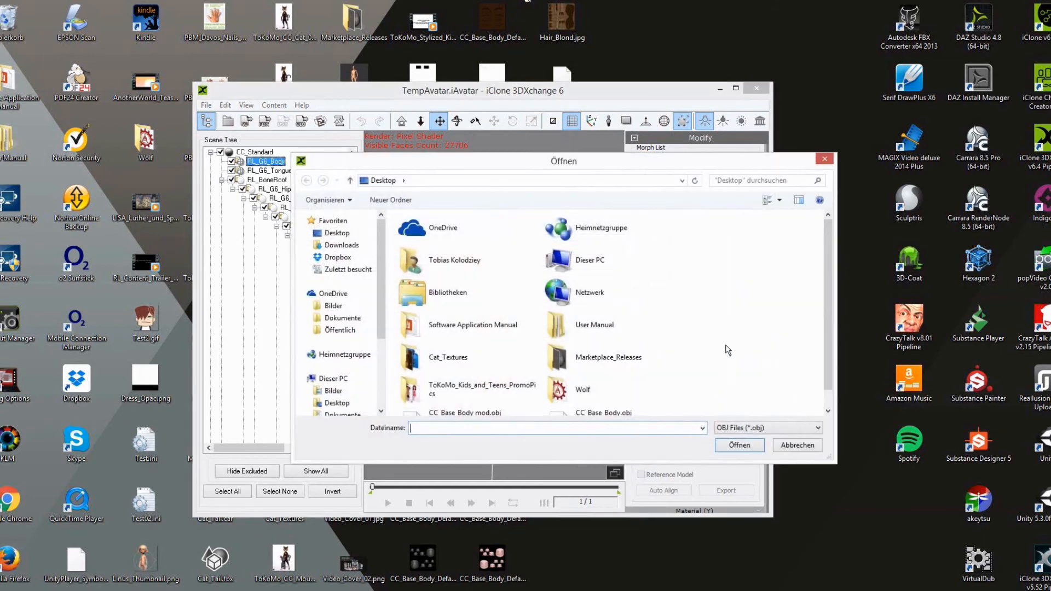
pyautogui.scroll(-1, 824, 266)
pyautogui.click(430, 403)
pyautogui.click(740, 446)
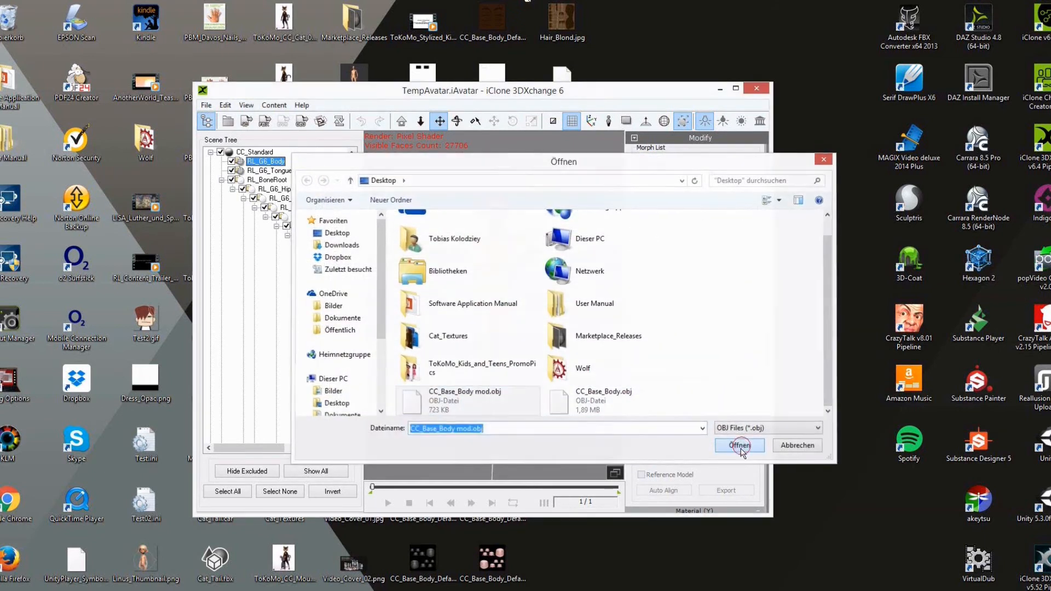
pyautogui.click(462, 322)
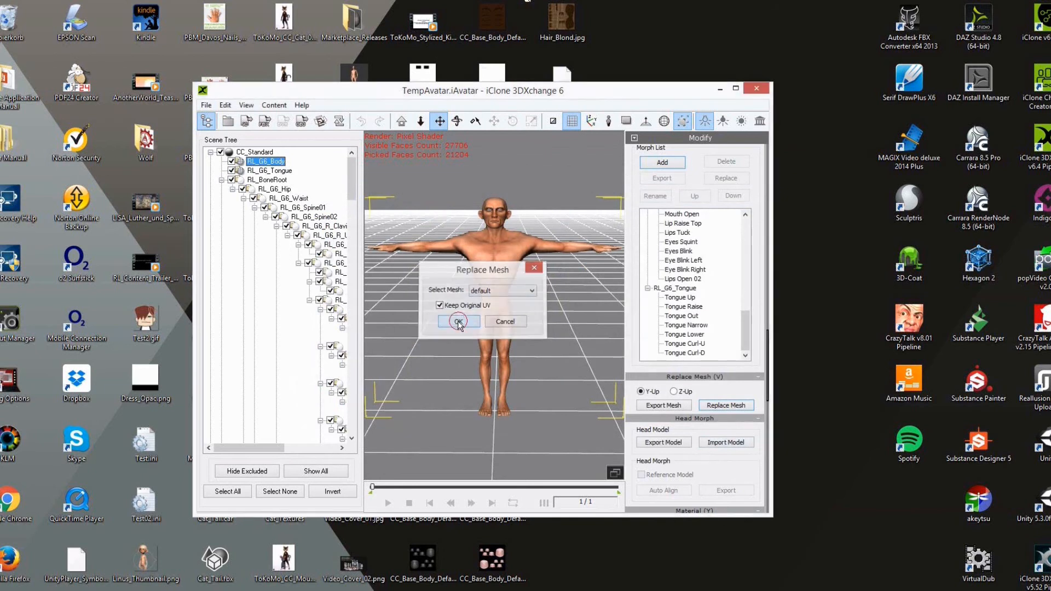
# - Examine the replaced body mesh from several sides and up close
pyautogui.keyDown('alt'); pyautogui.moveTo(572, 341); pyautogui.dragTo(499, 338, button='right'); pyautogui.keyUp('alt')
pyautogui.scroll(8, 499, 337)
pyautogui.moveTo(533, 267); pyautogui.dragTo(488, 455)
pyautogui.scroll(-3, 487, 456)
pyautogui.keyDown('alt'); pyautogui.moveTo(559, 379); pyautogui.dragTo(140, 370, button='right'); pyautogui.keyUp('alt')
pyautogui.scroll(-8, 478, 393)
pyautogui.keyDown('alt'); pyautogui.moveTo(514, 360); pyautogui.dragTo(563, 409, button='right'); pyautogui.keyUp('alt')
pyautogui.scroll(2, 638, 277)
pyautogui.click(714, 174)
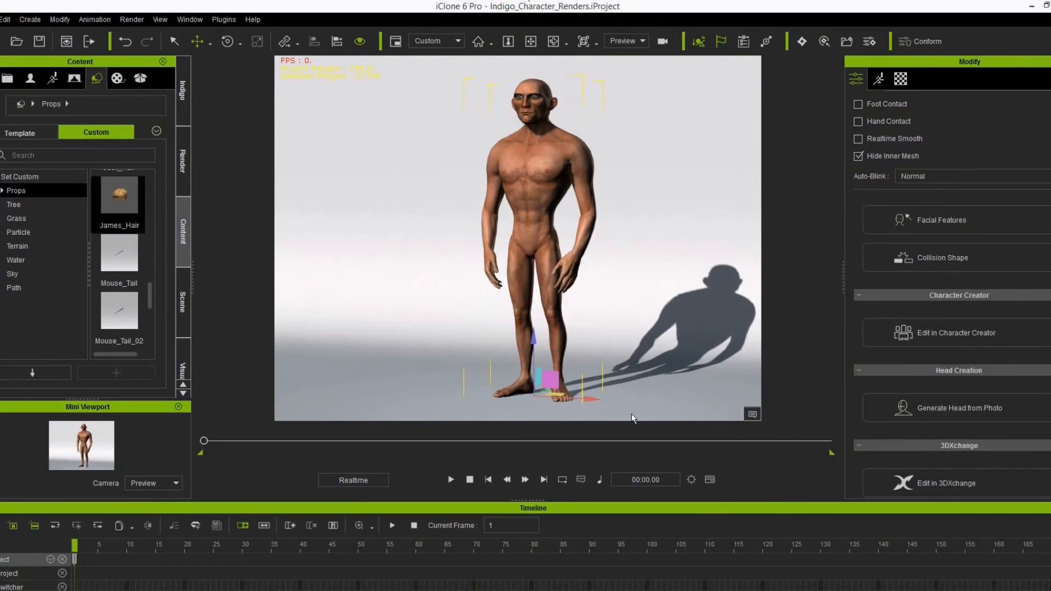
# - Turn on Realtime Smooth for the character in iClone and send the scene to Indigo RT for rendering
pyautogui.moveTo(434, 340); pyautogui.dragTo(475, 343, button='right')
pyautogui.moveTo(639, 337); pyautogui.dragTo(701, 350, button='right')
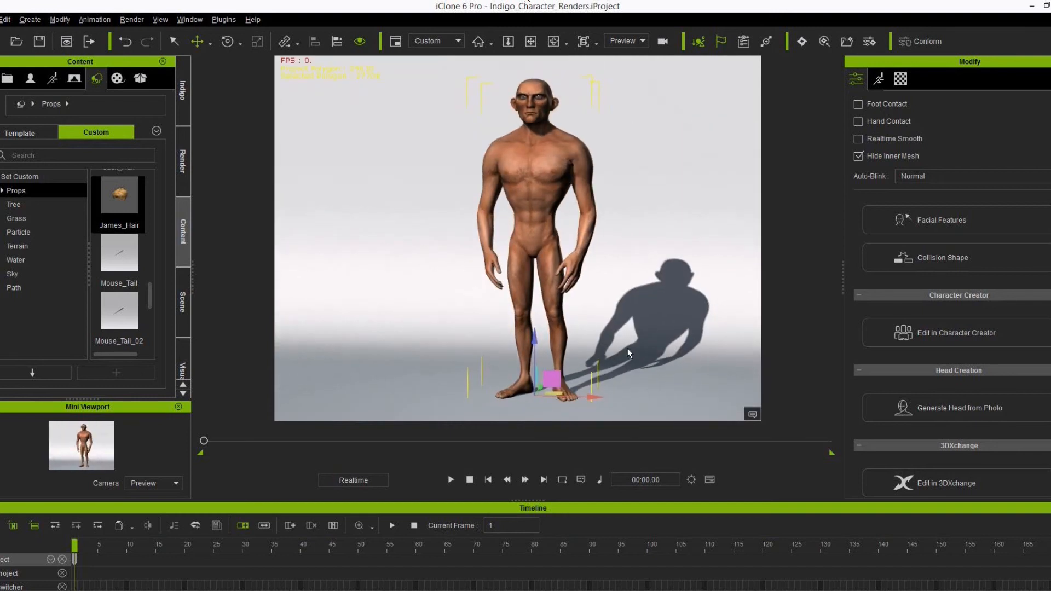
pyautogui.moveTo(627, 348); pyautogui.dragTo(615, 352, button='right')
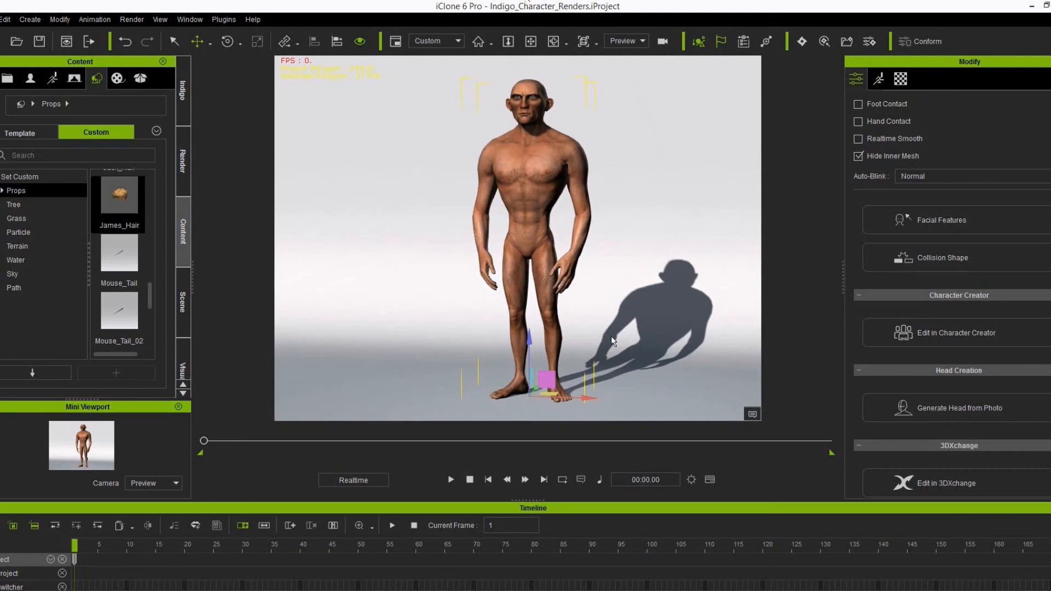
pyautogui.click(859, 139)
pyautogui.click(802, 42)
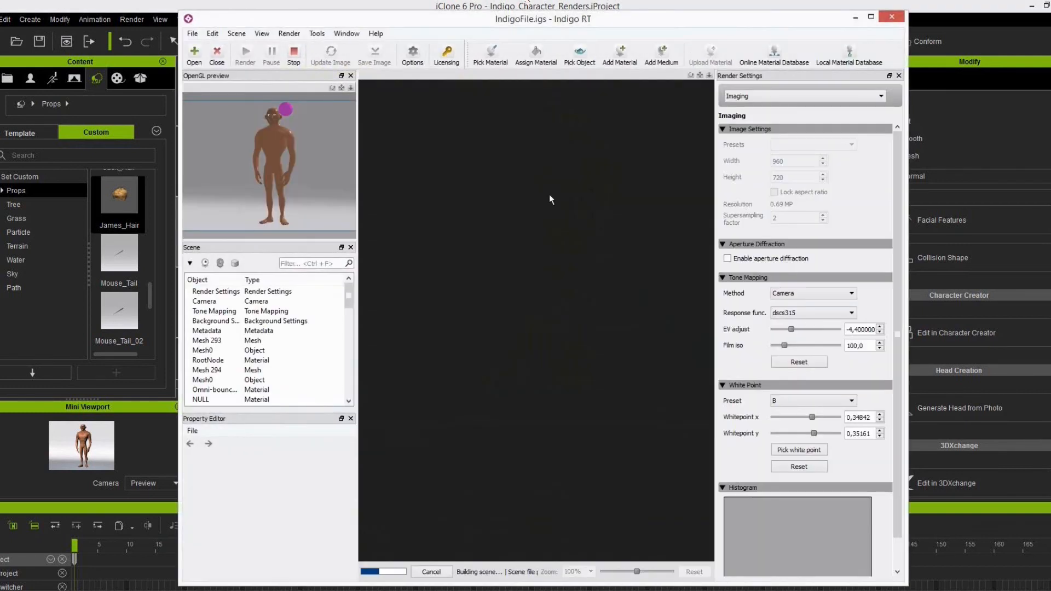
# - Restart the Indigo RT render with GPU acceleration and Path tracing, bring the character into view and stop the render
pyautogui.click(294, 52)
pyautogui.click(767, 98)
pyautogui.click(755, 125)
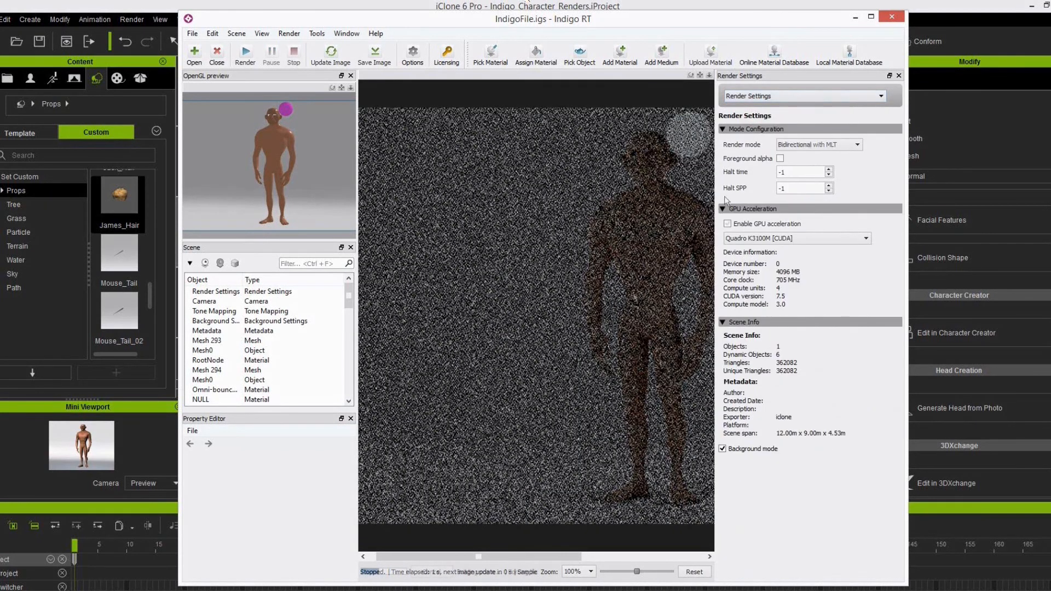
pyautogui.click(728, 224)
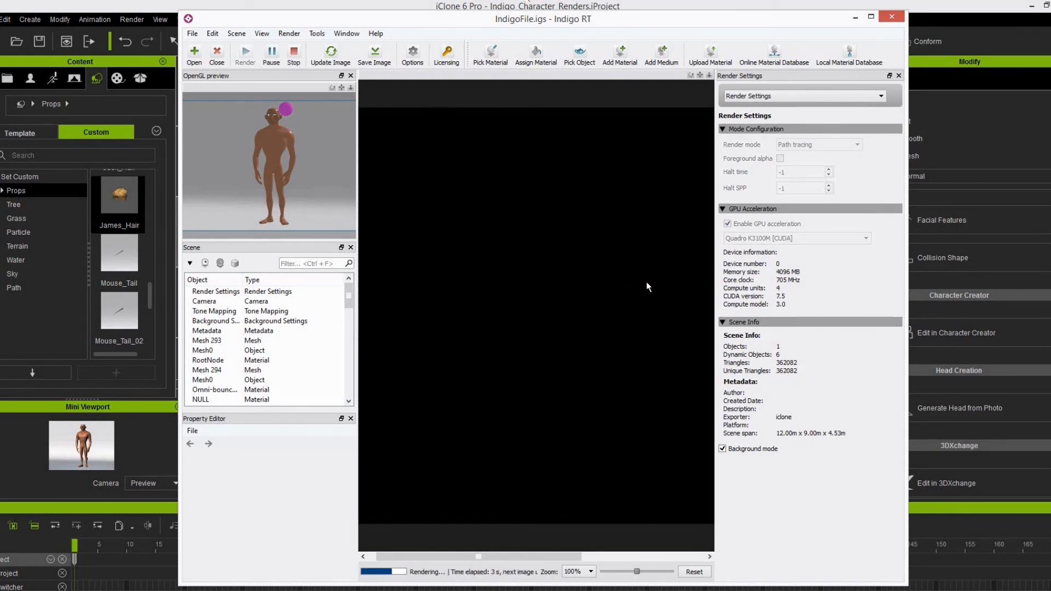
pyautogui.moveTo(647, 283); pyautogui.dragTo(576, 276)
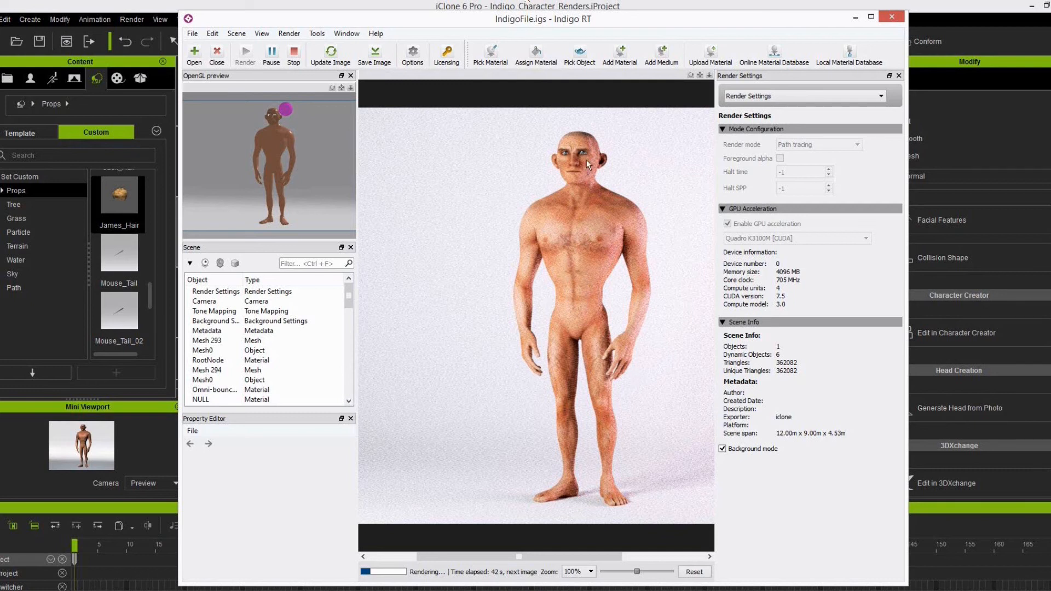
pyautogui.click(294, 54)
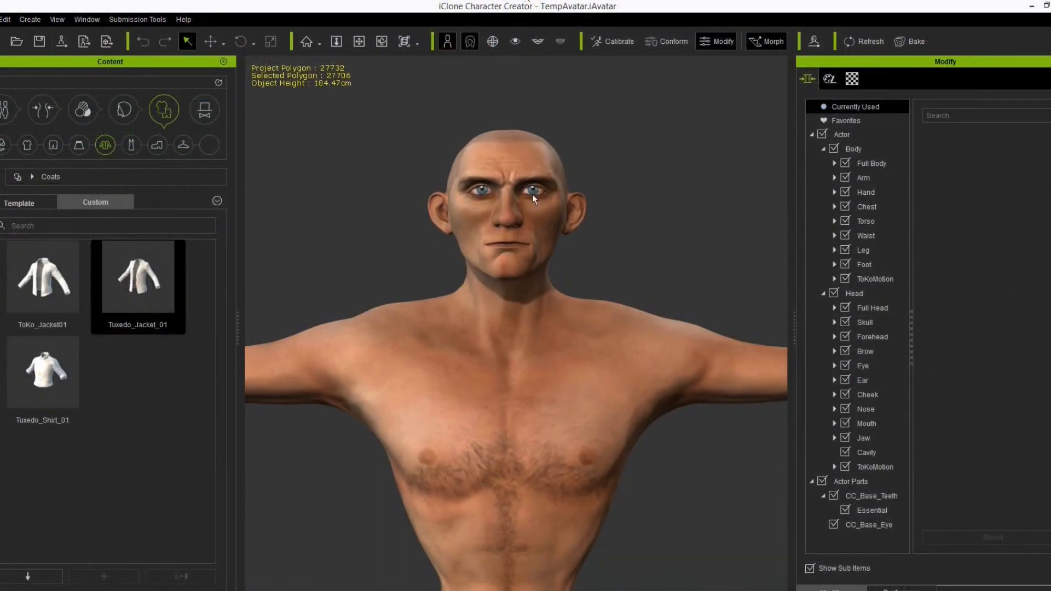
# - Switch to iClone Character Creator and slightly adjust one of the avatar's Skull morph sliders
pyautogui.click(870, 322)
pyautogui.moveTo(973, 263); pyautogui.dragTo(969, 263)
pyautogui.moveTo(679, 230); pyautogui.dragTo(712, 230, button='right')
# - Set the chest's Bust Minimize morph to 47 and try its Bust Remove, Bust Diameter and Areolae Diameter morphs
pyautogui.scroll(-6, 733, 233)
pyautogui.moveTo(657, 444); pyautogui.dragTo(653, 366, button='middle')
pyautogui.moveTo(652, 366); pyautogui.dragTo(290, 340, button='right')
pyautogui.scroll(6, 639, 333)
pyautogui.moveTo(602, 373); pyautogui.dragTo(466, 416, button='right')
pyautogui.click(879, 207)
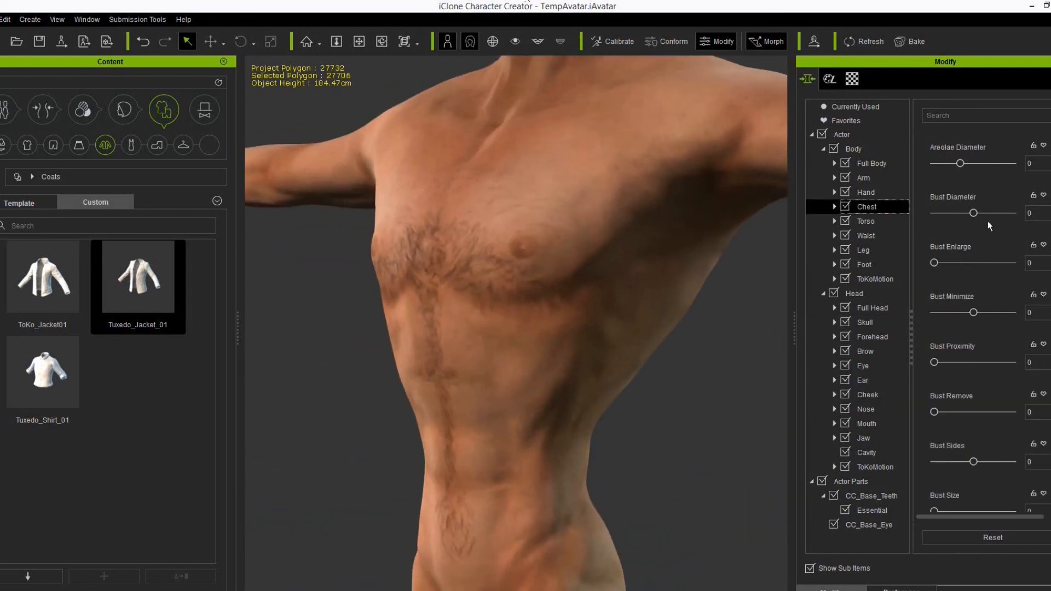
pyautogui.moveTo(974, 313); pyautogui.dragTo(992, 313)
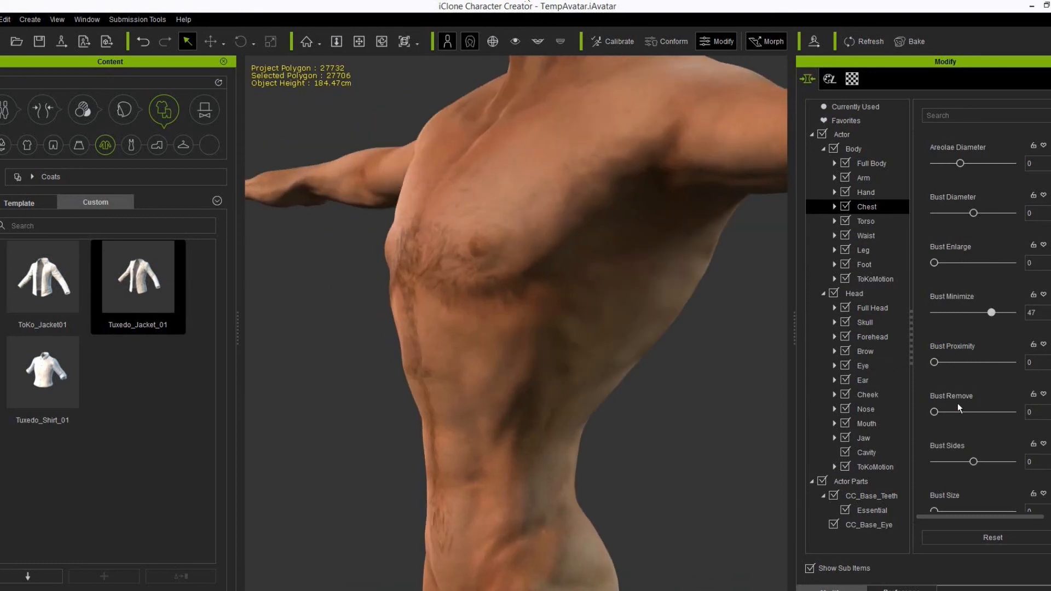
pyautogui.moveTo(935, 411); pyautogui.dragTo(905, 408)
pyautogui.moveTo(973, 215); pyautogui.dragTo(974, 215)
pyautogui.moveTo(961, 164)
pyautogui.mouseDown()
pyautogui.moveTo(952, 165)
pyautogui.moveTo(960, 164)
pyautogui.mouseUp()
# - Set the chest's Nipple Depth morph to 47 and check the whole body
pyautogui.scroll(-9, 959, 219)
pyautogui.moveTo(935, 370); pyautogui.dragTo(971, 368)
pyautogui.scroll(-10, 937, 375)
pyautogui.moveTo(399, 406); pyautogui.dragTo(391, 379, button='right')
pyautogui.scroll(-5, 629, 406)
pyautogui.scroll(-3, 391, 379)
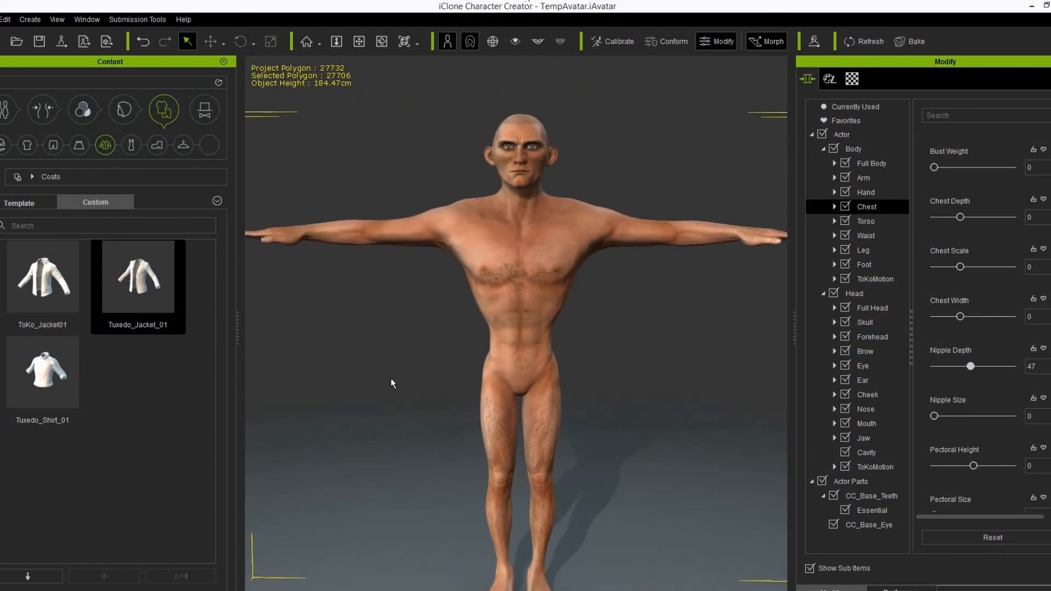
# - Check the avatar in calibration pose 01 and close the calibration
pyautogui.click(613, 42)
pyautogui.doubleClick(12, 211)
pyautogui.moveTo(646, 408); pyautogui.dragTo(585, 377, button='right')
pyautogui.click(160, 175)
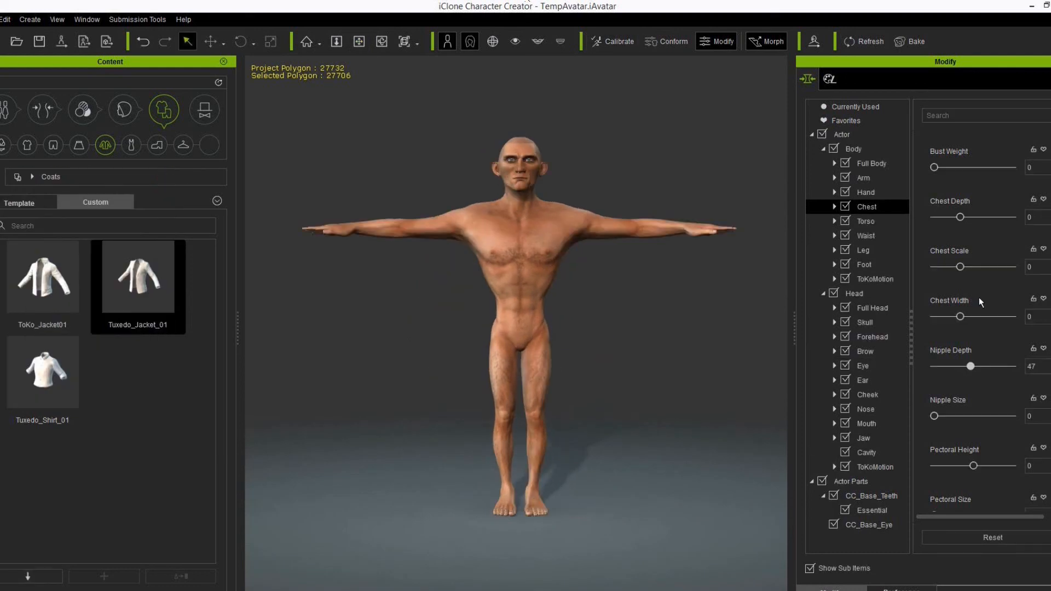
# - Set the chest's Pectoral Size morph to 75 and Pectoral Height to 50
pyautogui.scroll(-2, 986, 312)
pyautogui.moveTo(935, 438); pyautogui.dragTo(993, 438)
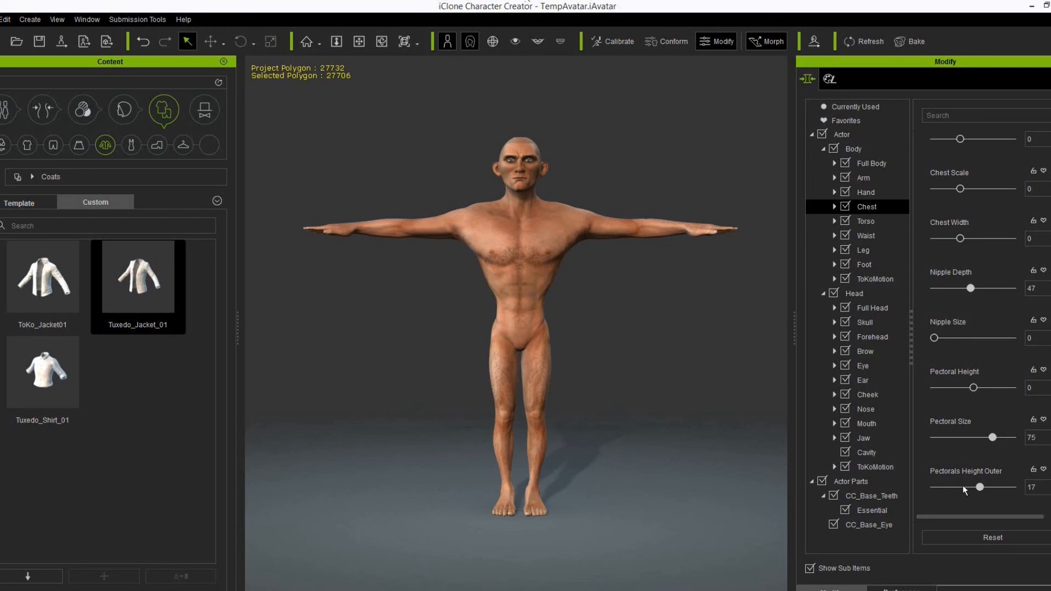
pyautogui.moveTo(974, 388); pyautogui.dragTo(997, 388)
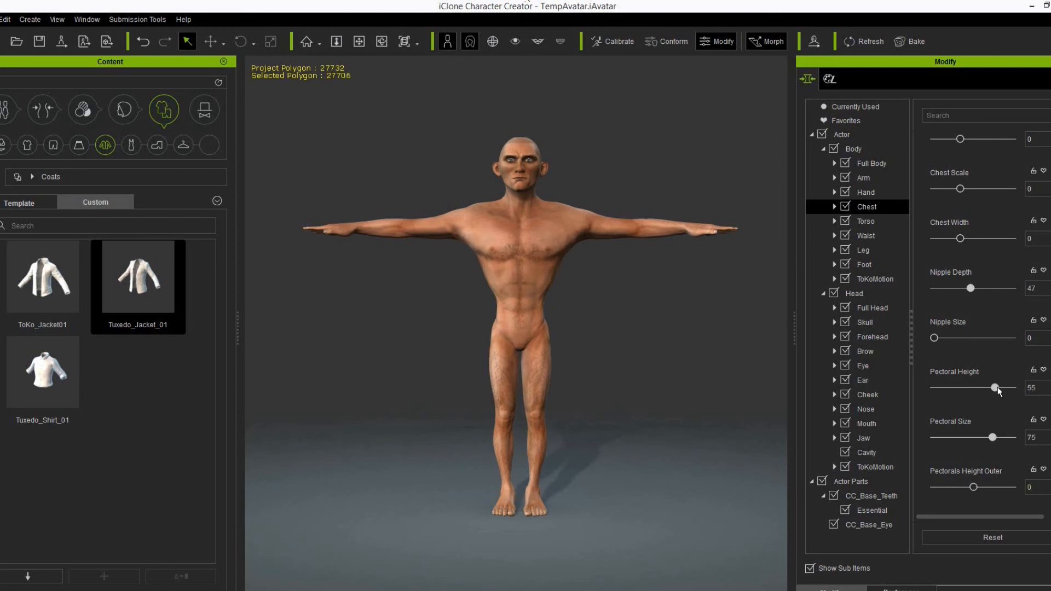
pyautogui.moveTo(658, 375); pyautogui.dragTo(649, 348, button='right')
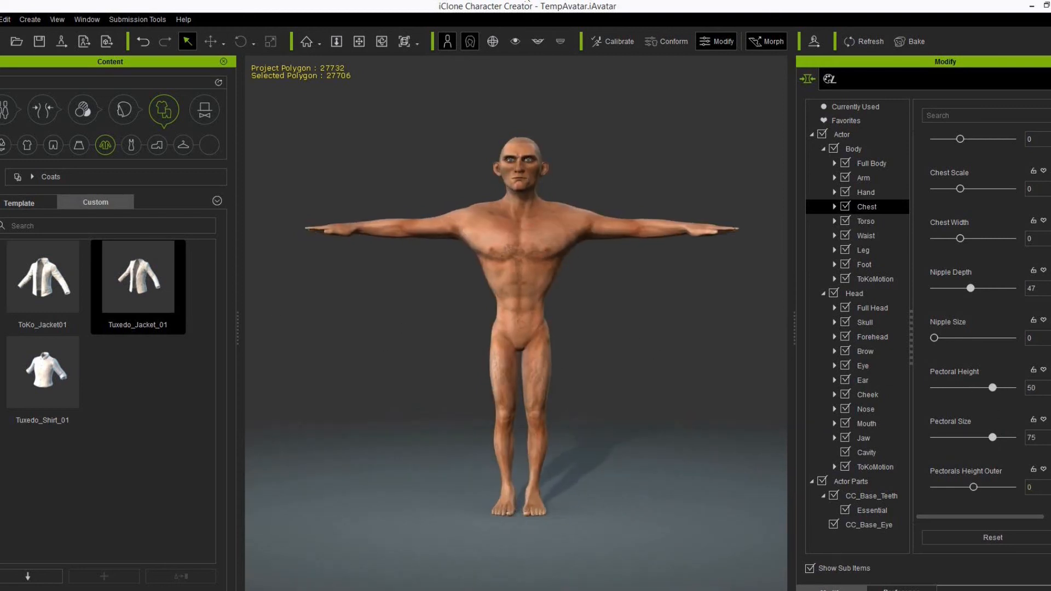
# - Adjust the Torso morphs to broaden the avatar's upper torso and shoulders
pyautogui.scroll(2, 983, 323)
pyautogui.click(866, 221)
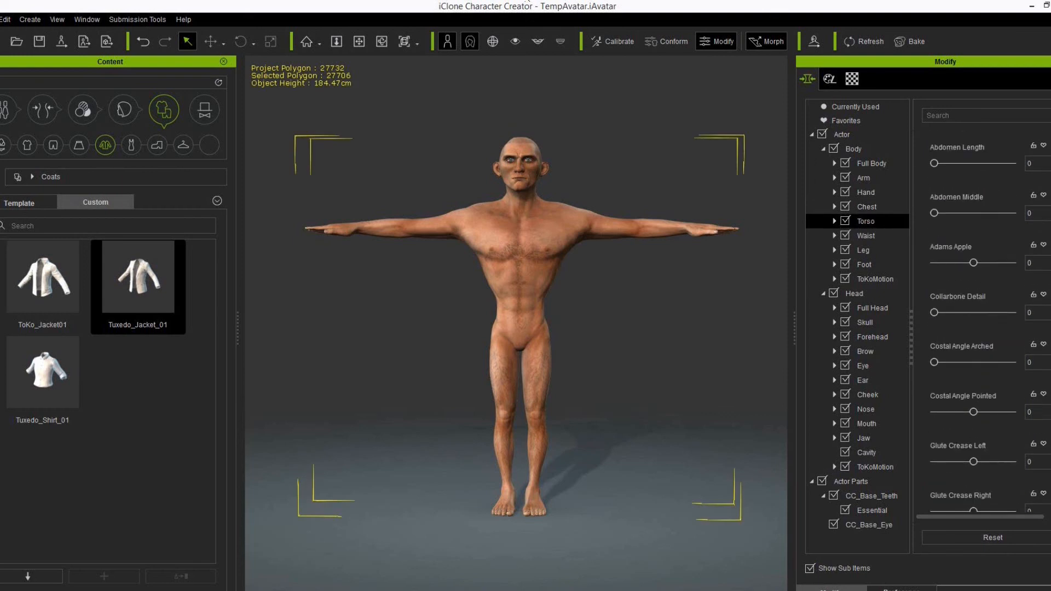
pyautogui.scroll(-8, 963, 329)
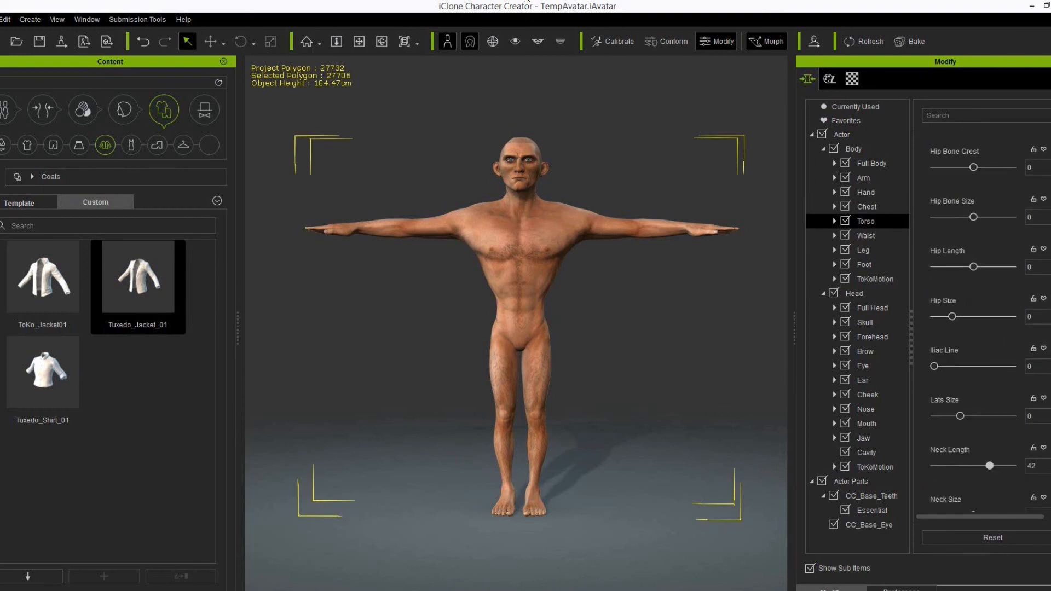
pyautogui.moveTo(960, 353); pyautogui.dragTo(986, 354)
pyautogui.moveTo(674, 363)
pyautogui.mouseDown(button='right')
pyautogui.moveTo(357, 364)
pyautogui.moveTo(658, 366)
pyautogui.mouseUp(button='right')
pyautogui.moveTo(935, 304); pyautogui.dragTo(961, 304)
pyautogui.moveTo(961, 304); pyautogui.dragTo(926, 304)
pyautogui.moveTo(682, 342)
pyautogui.mouseDown(button='right')
pyautogui.moveTo(618, 342)
pyautogui.moveTo(681, 343)
pyautogui.mouseUp(button='right')
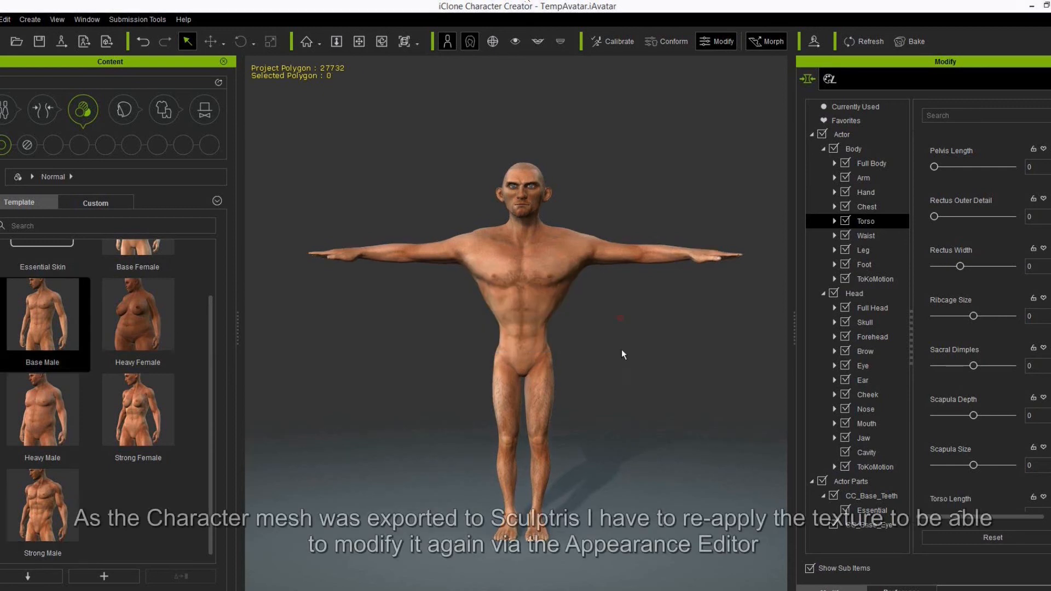
# - Activate the Appearance Editor for the avatar and set the Strong value of Body Surface Normals to 0.47
pyautogui.moveTo(622, 349); pyautogui.dragTo(625, 422, button='middle')
pyautogui.scroll(5, 694, 421)
pyautogui.click(830, 80)
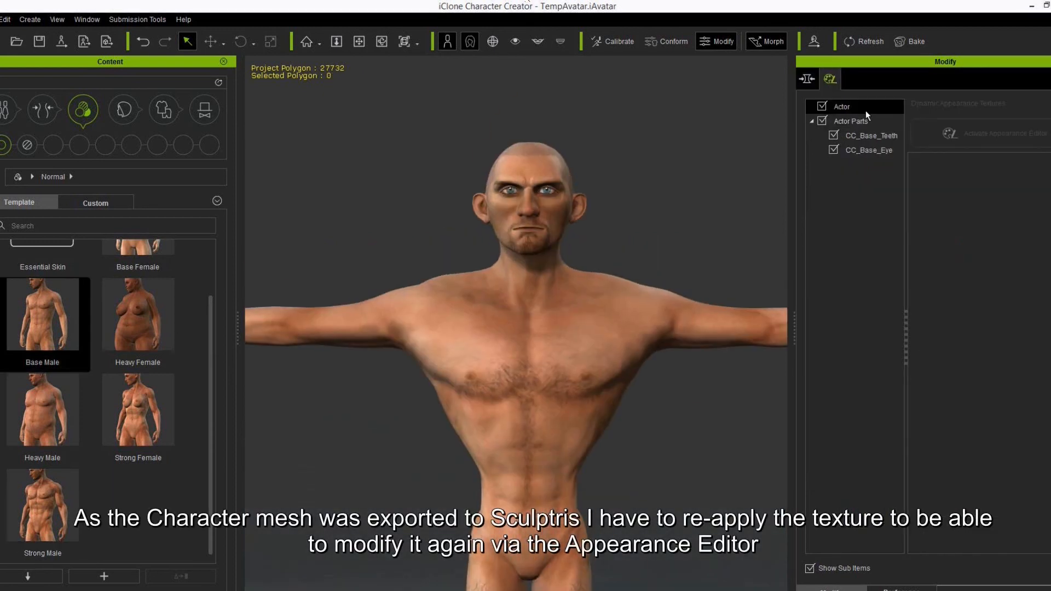
pyautogui.click(573, 313)
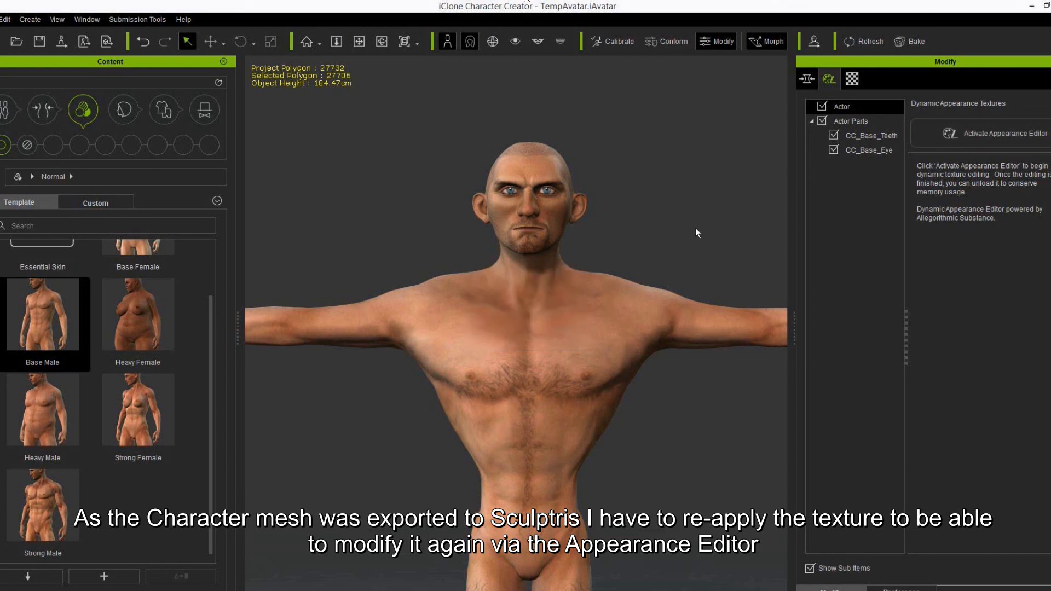
pyautogui.moveTo(994, 375); pyautogui.dragTo(968, 374)
pyautogui.scroll(-5, 699, 375)
pyautogui.moveTo(699, 375); pyautogui.dragTo(698, 336, button='right')
pyautogui.scroll(2, 697, 336)
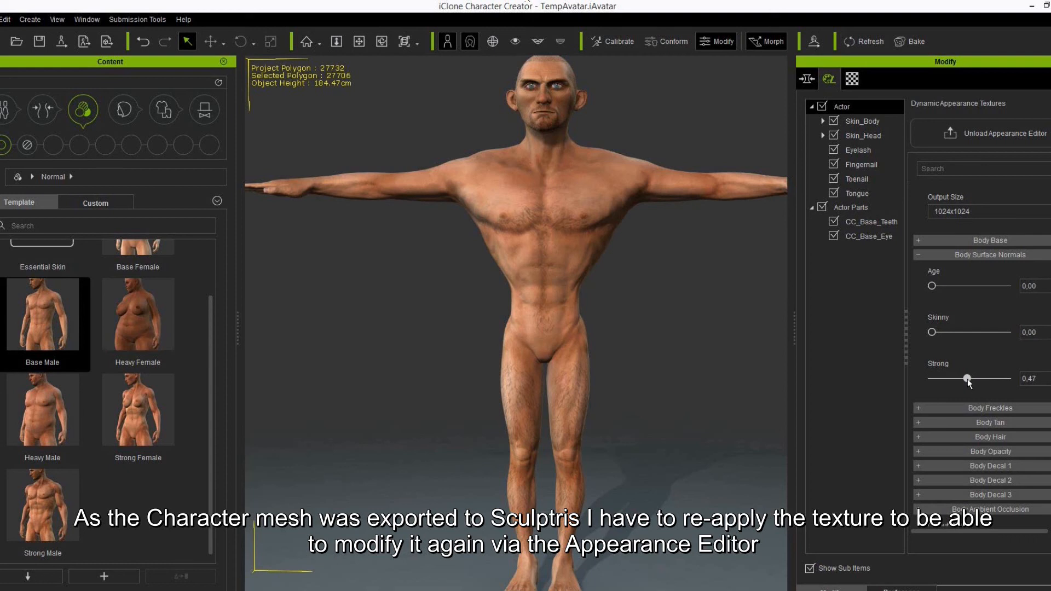
pyautogui.moveTo(688, 268); pyautogui.dragTo(682, 294, button='right')
# - Remove the avatar's body hair in the dynamic appearance settings
pyautogui.click(920, 257)
pyautogui.scroll(-5, 1028, 440)
pyautogui.scroll(-10, 1028, 441)
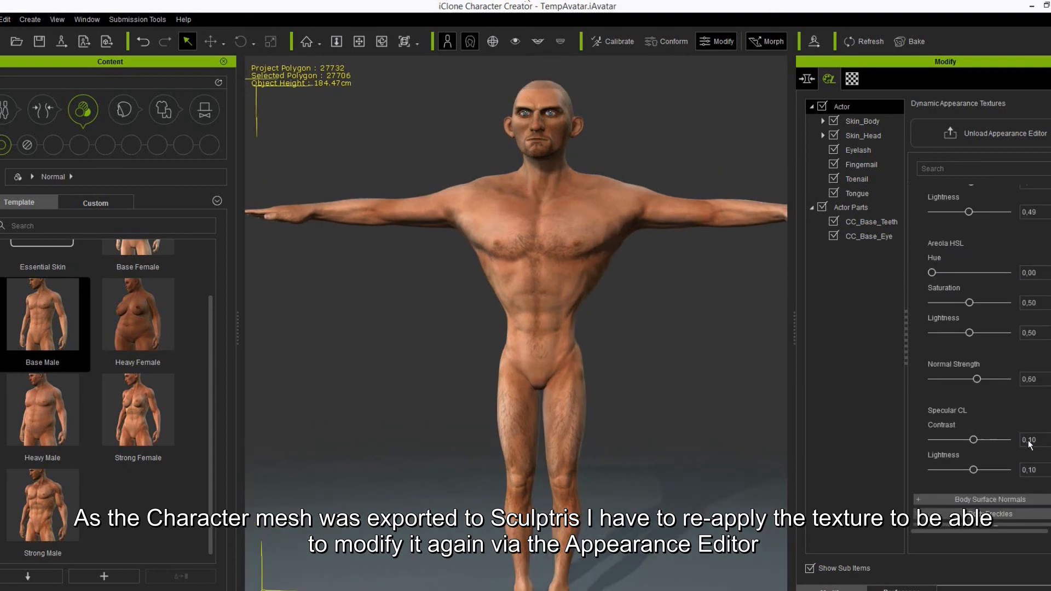
pyautogui.click(955, 328)
pyautogui.click(951, 339)
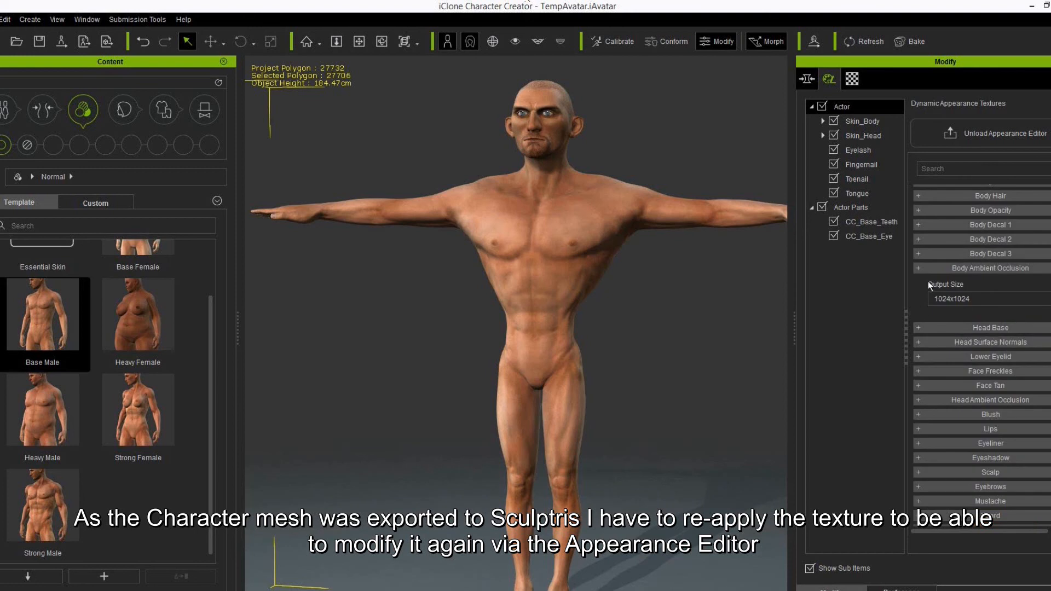
# - Adjust the Head Surface Normals, setting the Age of the cheeks to 0.59
pyautogui.press('j')
pyautogui.click(923, 329)
pyautogui.click(923, 328)
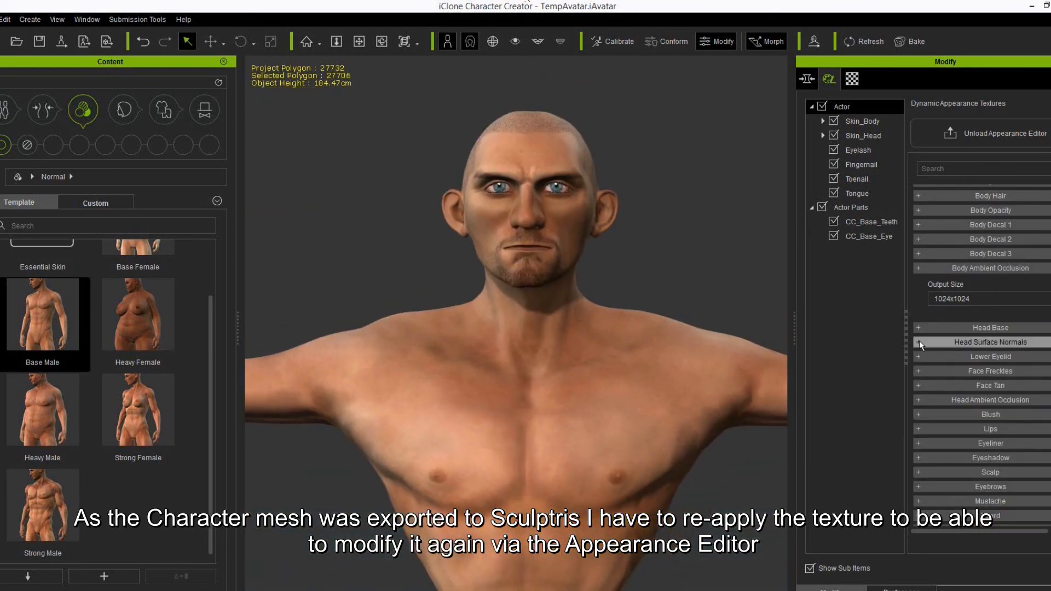
pyautogui.click(920, 341)
pyautogui.scroll(-4, 931, 331)
pyautogui.moveTo(962, 302); pyautogui.dragTo(988, 363)
pyautogui.scroll(-4, 975, 350)
pyautogui.moveTo(969, 317); pyautogui.dragTo(979, 319)
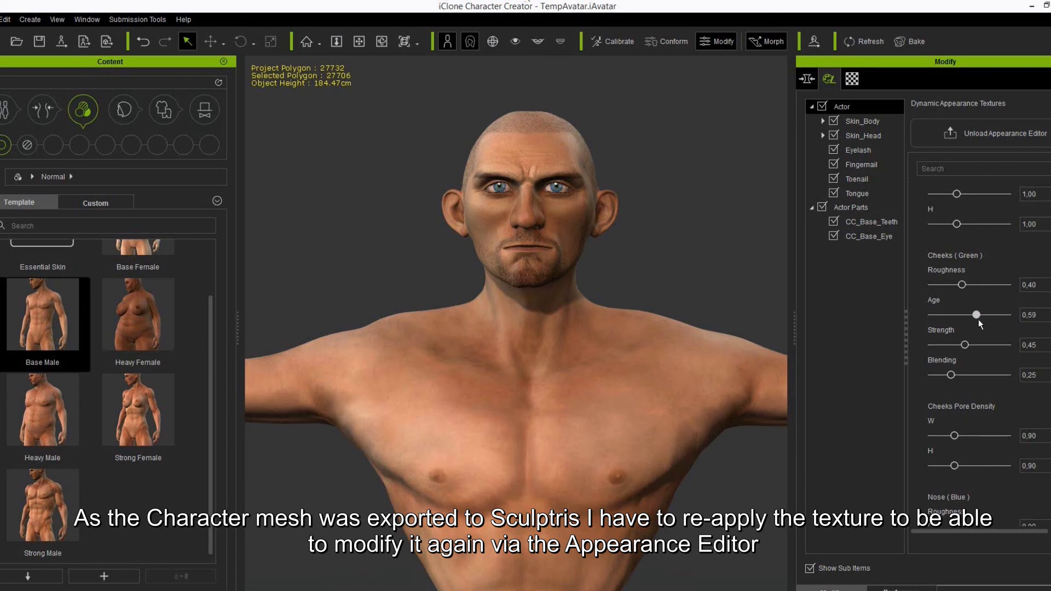
pyautogui.scroll(-8, 977, 318)
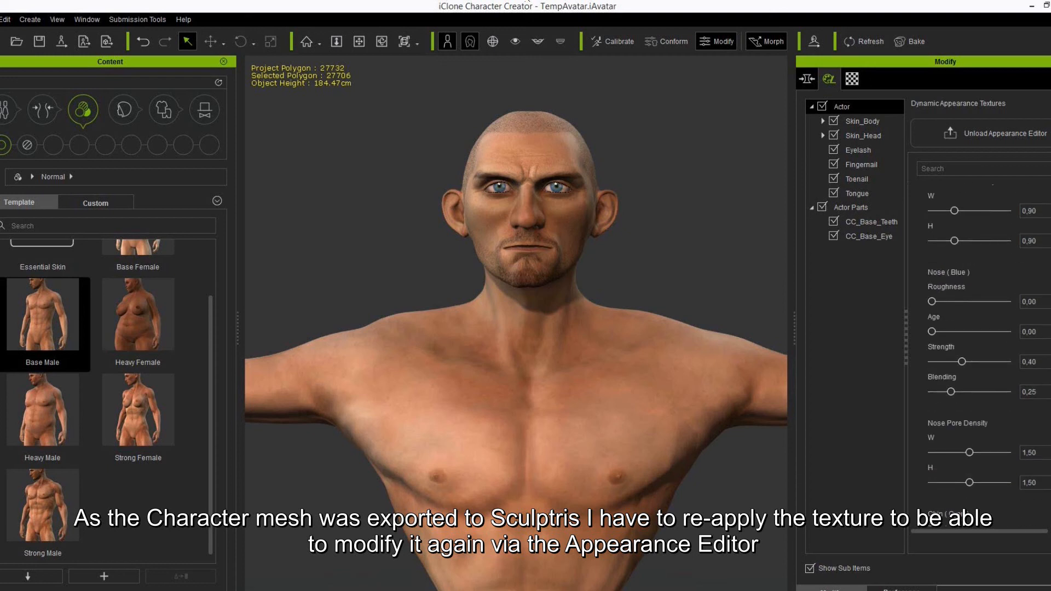
# - Transform the eyebrows with Translate Y 0.51, Rotation 0.53 and Scale HV 0.38
pyautogui.scroll(-2, 952, 386)
pyautogui.moveTo(946, 387); pyautogui.dragTo(965, 452)
pyautogui.scroll(-5, 966, 418)
pyautogui.click(919, 389)
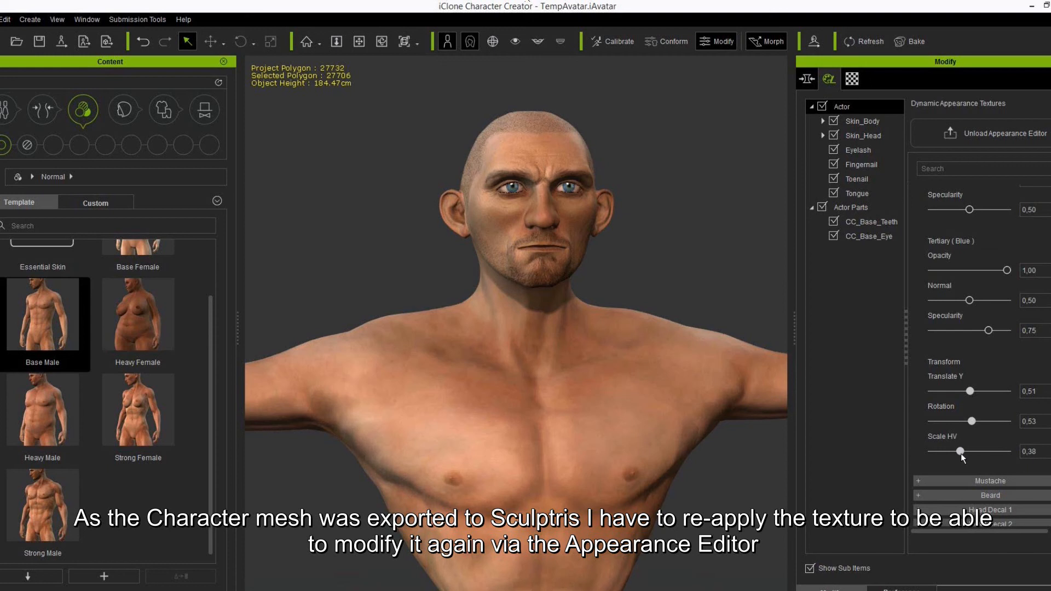
pyautogui.moveTo(676, 319); pyautogui.dragTo(618, 316, button='right')
# - Remove the avatar's mustache and beard by setting the facial hair type to None
pyautogui.scroll(-3, 1024, 471)
pyautogui.click(990, 343)
pyautogui.scroll(-3, 984, 402)
pyautogui.click(983, 302)
pyautogui.scroll(-12, 946, 385)
pyautogui.click(970, 383)
pyautogui.scroll(-4, 971, 380)
pyautogui.click(958, 302)
pyautogui.click(949, 316)
pyautogui.moveTo(682, 305); pyautogui.dragTo(733, 269, button='right')
pyautogui.scroll(4, 733, 269)
pyautogui.moveTo(733, 269); pyautogui.dragTo(737, 298, button='middle')
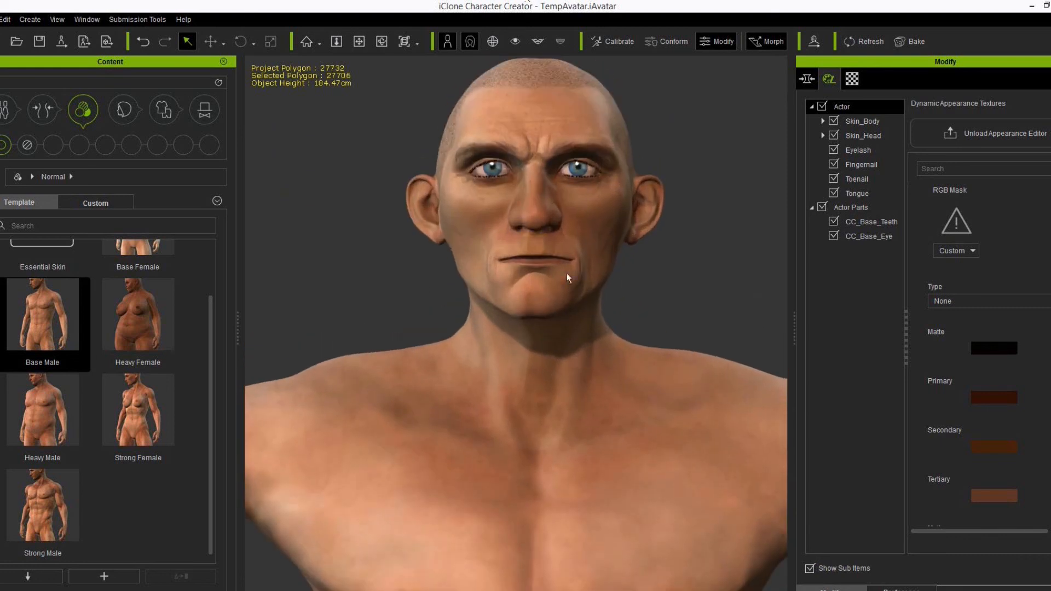
# - Adjust the philtrum with the Nose morphs, raising Philtrum Concave towards its maximum
pyautogui.click(807, 79)
pyautogui.click(866, 409)
pyautogui.scroll(-5, 973, 329)
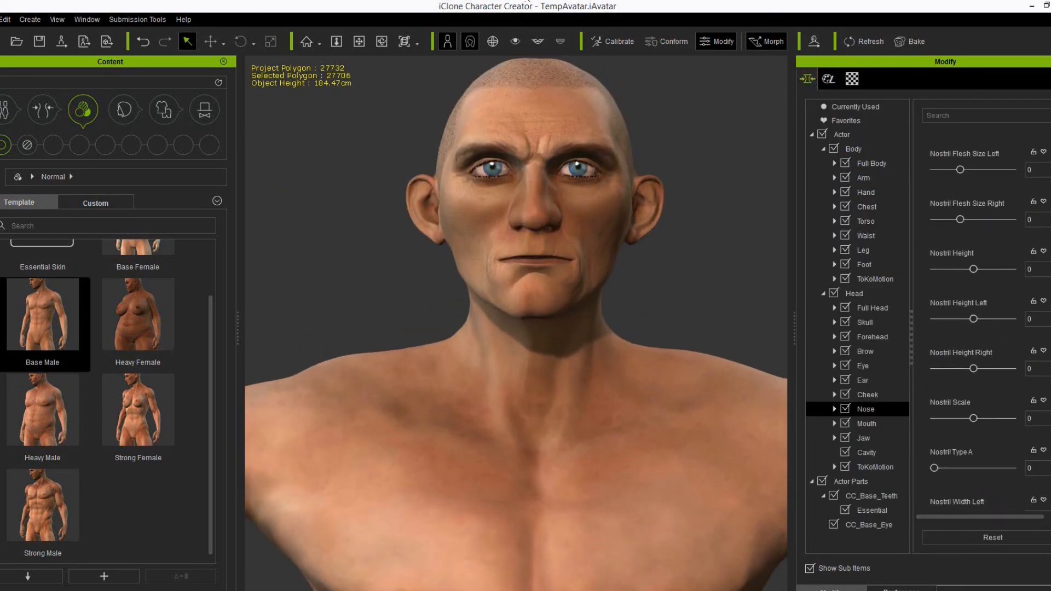
pyautogui.moveTo(934, 488); pyautogui.dragTo(931, 488)
pyautogui.moveTo(500, 399); pyautogui.dragTo(668, 403, button='right')
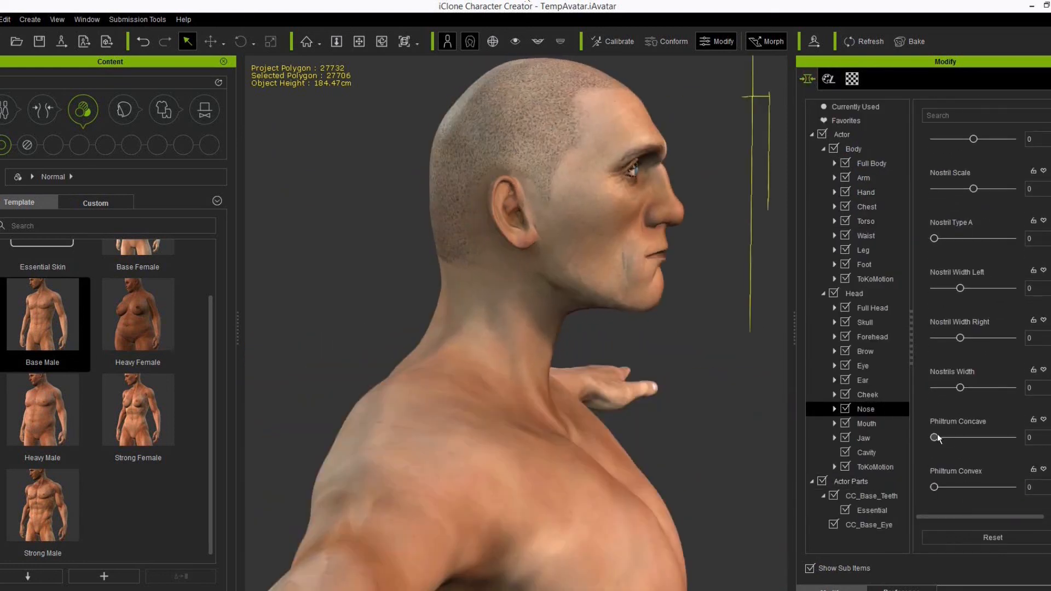
pyautogui.moveTo(975, 438); pyautogui.dragTo(1013, 438)
pyautogui.moveTo(679, 386); pyautogui.dragTo(705, 392, button='right')
# - Set the Nose Septum Depth morph to 55 and Nose Septum Width to -25
pyautogui.scroll(3, 1045, 409)
pyautogui.scroll(5, 973, 234)
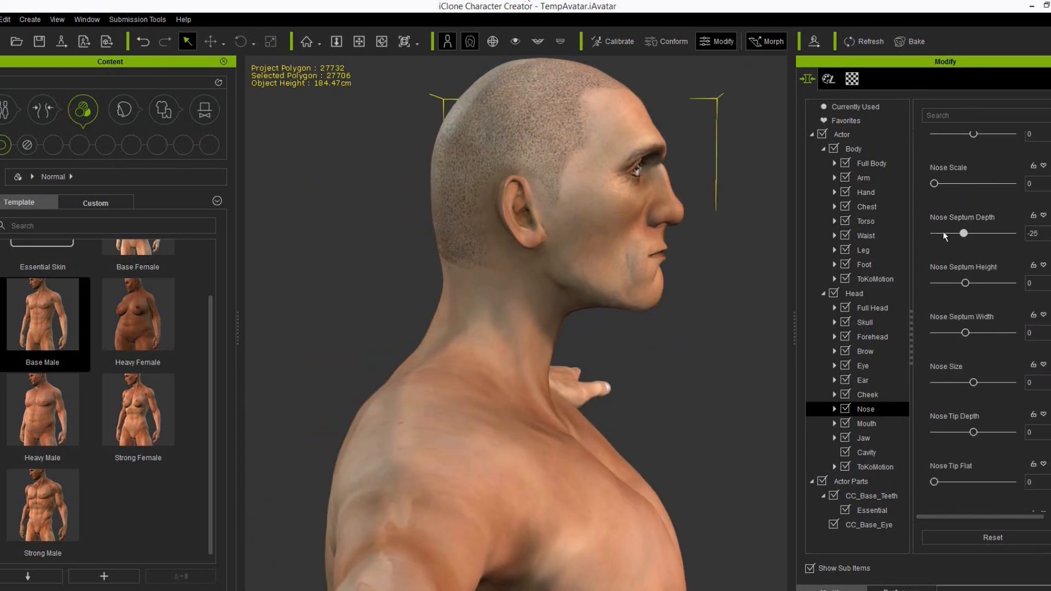
pyautogui.moveTo(966, 333); pyautogui.dragTo(958, 333)
pyautogui.moveTo(427, 353); pyautogui.dragTo(395, 356, button='right')
# - Preview the whole reshaped avatar in a calibration pose from an angle and return to the T-pose
pyautogui.scroll(-8, 396, 356)
pyautogui.moveTo(630, 482); pyautogui.dragTo(632, 340, button='middle')
pyautogui.moveTo(682, 378)
pyautogui.mouseDown(button='right')
pyautogui.moveTo(368, 350)
pyautogui.moveTo(591, 371)
pyautogui.moveTo(674, 394)
pyautogui.mouseUp(button='right')
pyautogui.scroll(-3, 674, 396)
pyautogui.click(613, 42)
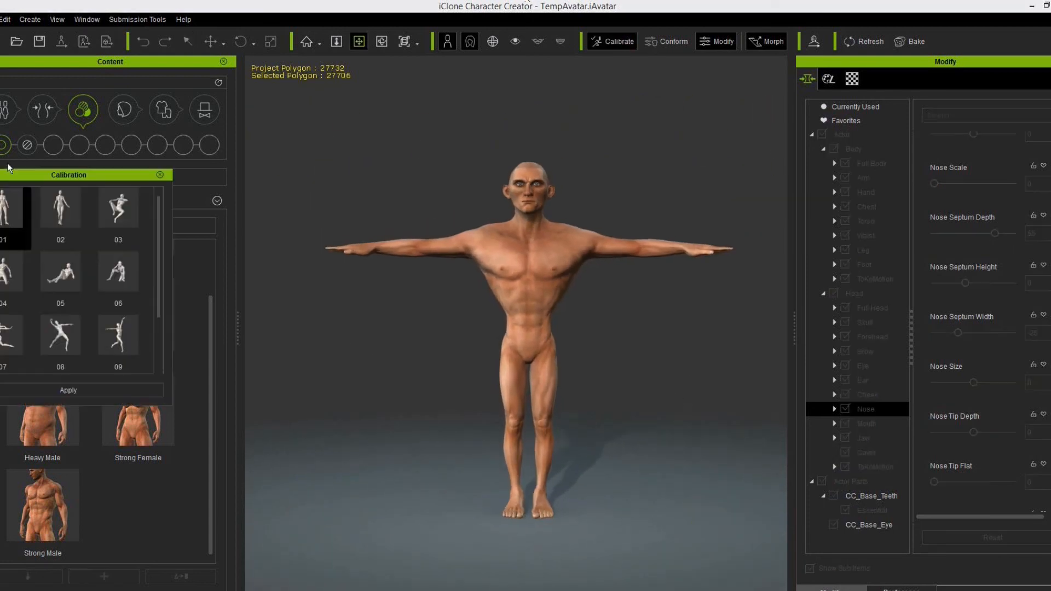
pyautogui.moveTo(616, 466); pyautogui.dragTo(542, 424, button='right')
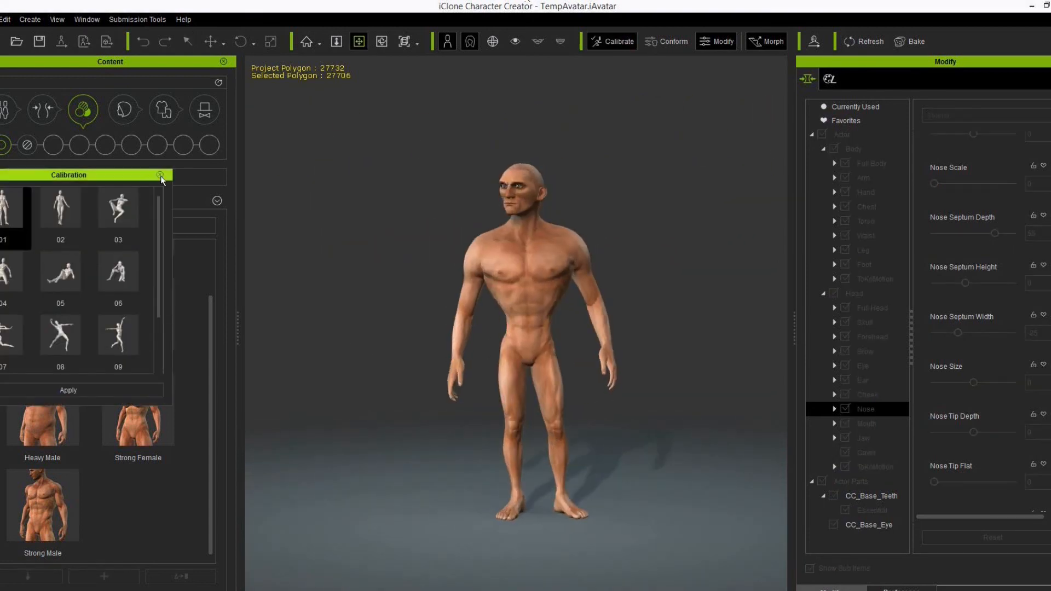
pyautogui.click(160, 175)
pyautogui.click(547, 332)
pyautogui.moveTo(626, 460); pyautogui.dragTo(667, 461, button='right')
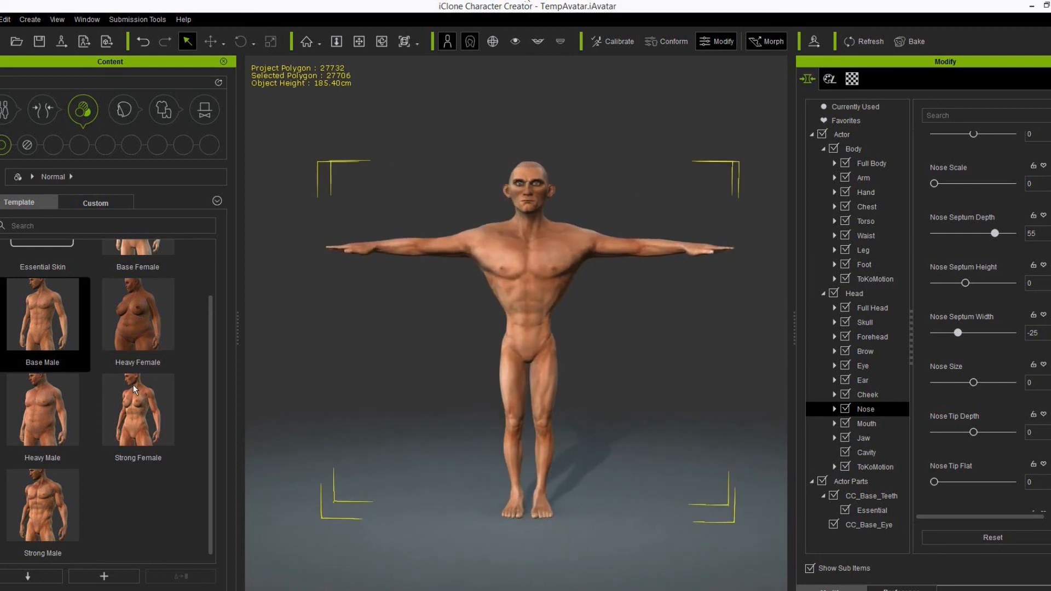
# - Dress the avatar in the Boxers_D underwear from the cloth templates
pyautogui.click(163, 109)
pyautogui.click(51, 146)
pyautogui.click(43, 202)
pyautogui.doubleClick(140, 385)
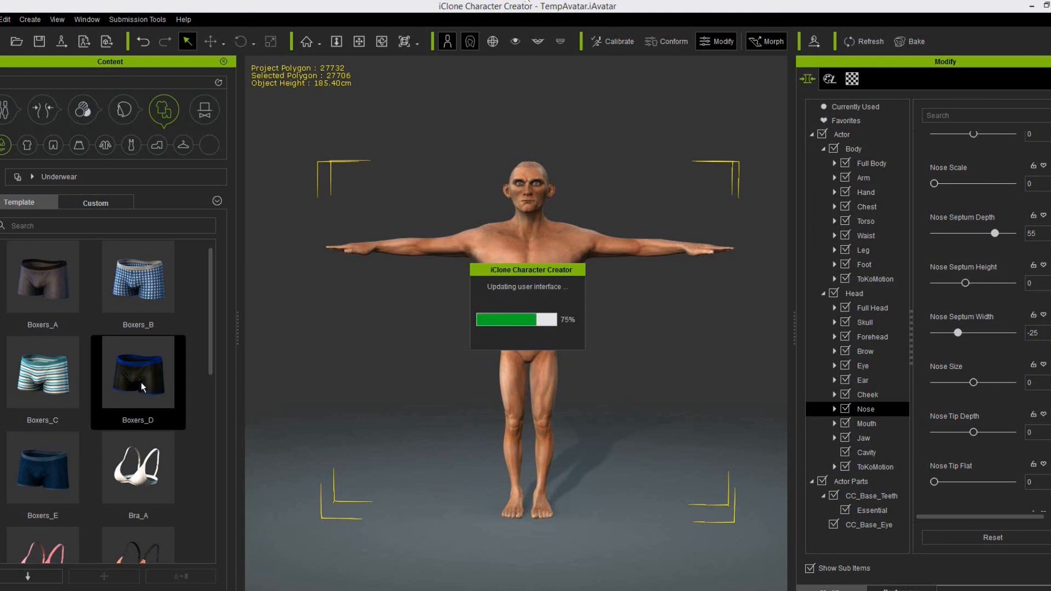
pyautogui.moveTo(674, 419)
pyautogui.mouseDown(button='right')
pyautogui.moveTo(474, 396)
pyautogui.moveTo(670, 406)
pyautogui.mouseUp(button='right')
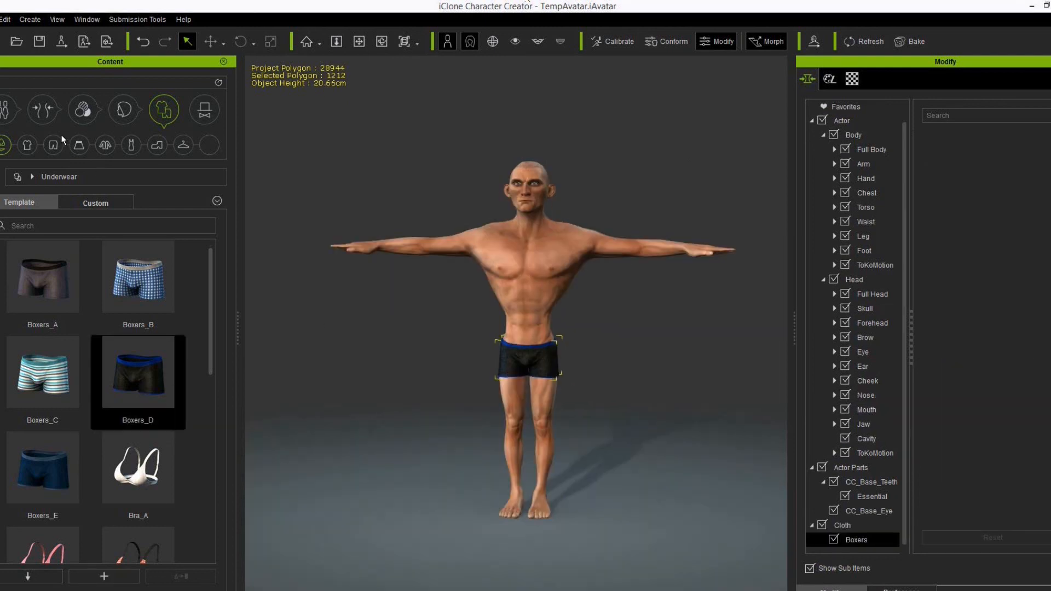
# - Apply an eye preset and the Normal Teeth preset to the avatar
pyautogui.click(42, 109)
pyautogui.click(105, 144)
pyautogui.doubleClick(138, 277)
pyautogui.click(500, 338)
pyautogui.click(78, 145)
pyautogui.doubleClick(43, 373)
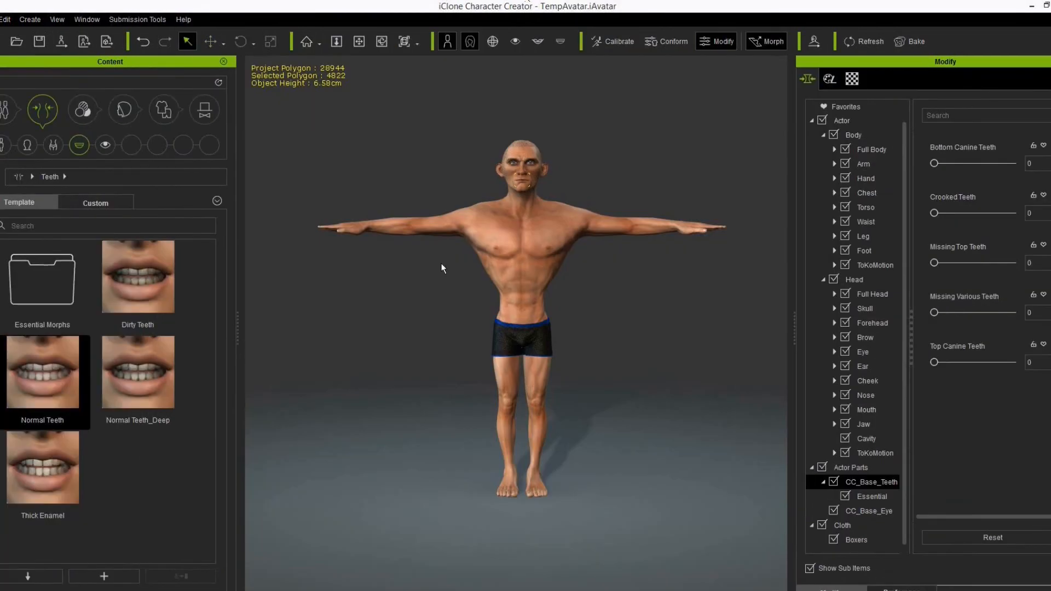
# - Send the updated character to iClone and add the James_Hair prop
pyautogui.click(62, 42)
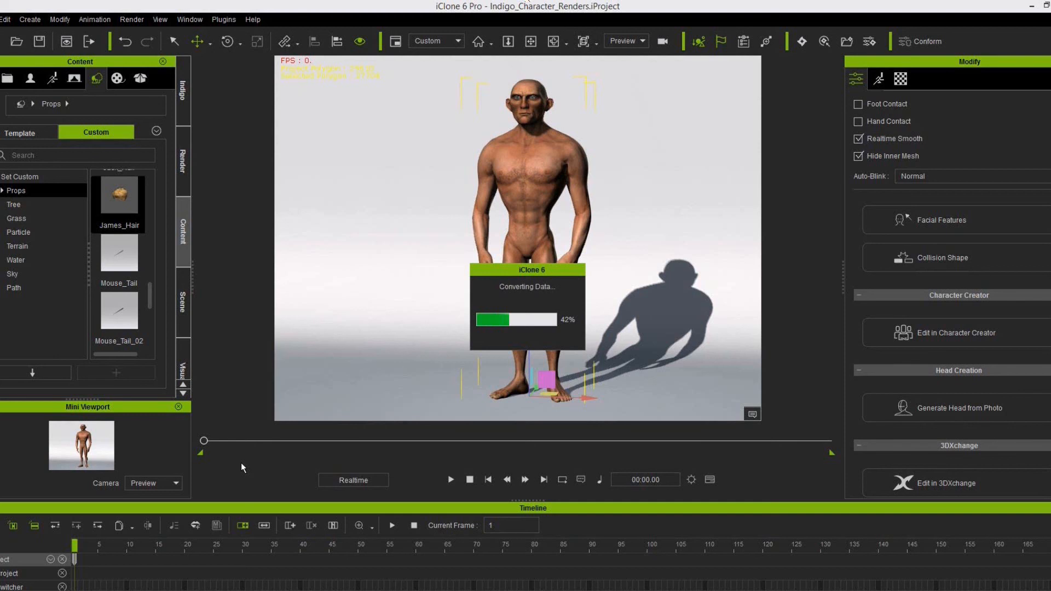
pyautogui.rightClick(613, 291)
pyautogui.doubleClick(129, 201)
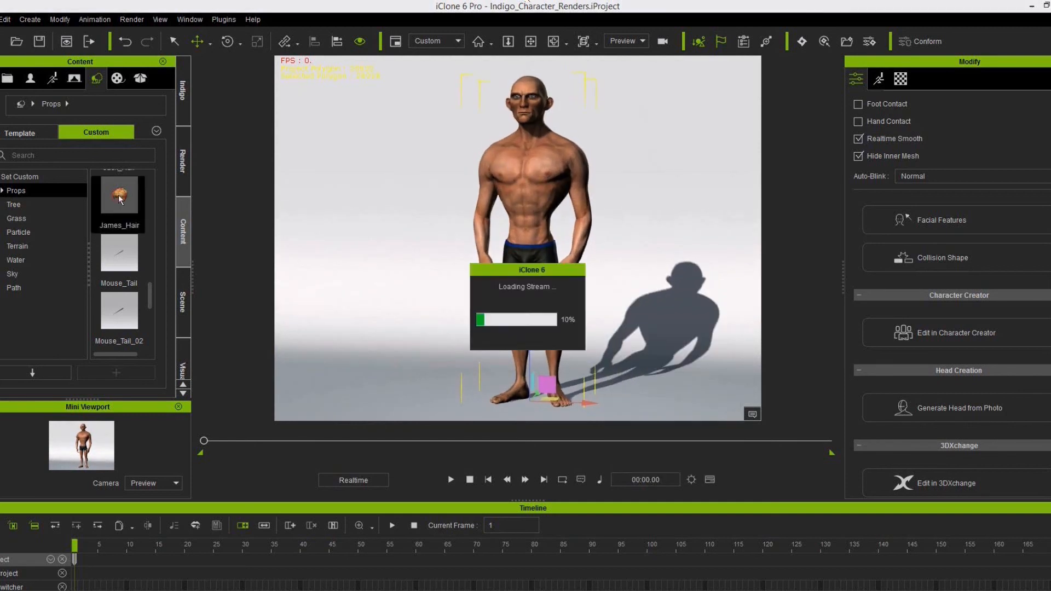
# - Move the hair prop to fit the character's head, at Y -0.7 and Z 173.8
pyautogui.scroll(10, 567, 340)
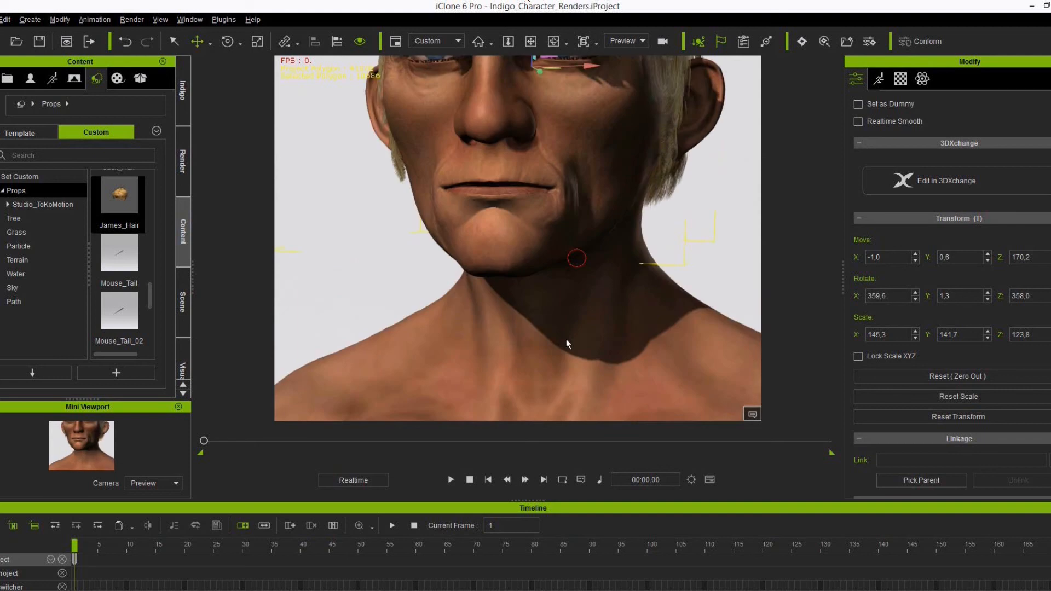
pyautogui.scroll(-10, 567, 340)
pyautogui.moveTo(523, 100); pyautogui.dragTo(523, 83)
pyautogui.press('d')
pyautogui.moveTo(588, 143); pyautogui.dragTo(582, 142)
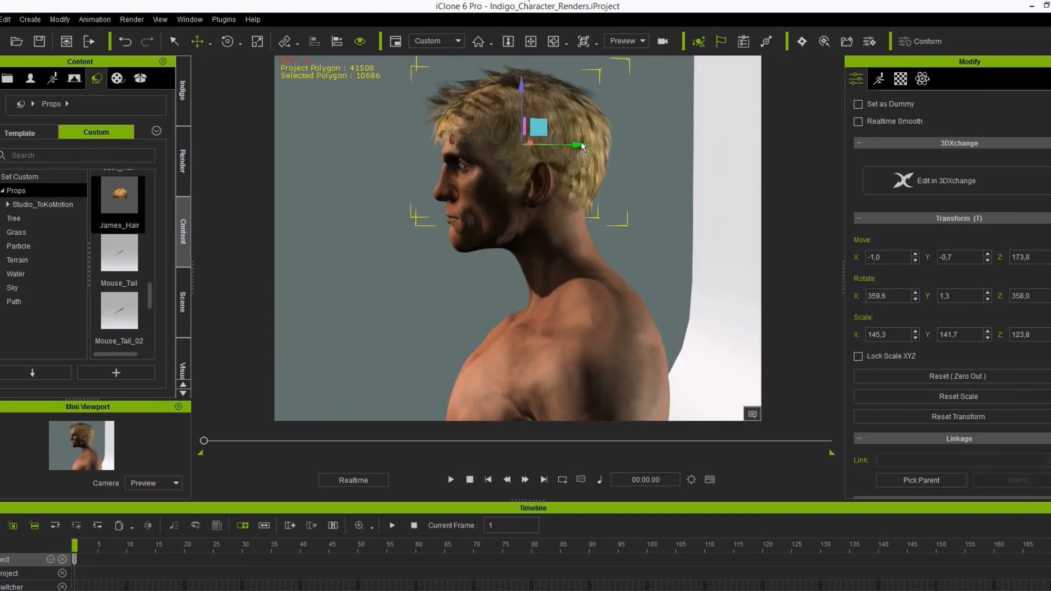
pyautogui.moveTo(559, 263); pyautogui.dragTo(514, 273, button='right')
pyautogui.scroll(-5, 470, 186)
pyautogui.scroll(-2, 467, 180)
# - Frame the full character in the Preview camera and send the scene to Indigo RT
pyautogui.moveTo(467, 181); pyautogui.dragTo(483, 237, button='right')
pyautogui.click(628, 42)
pyautogui.click(622, 64)
pyautogui.moveTo(591, 184); pyautogui.dragTo(592, 154, button='middle')
pyautogui.click(802, 42)
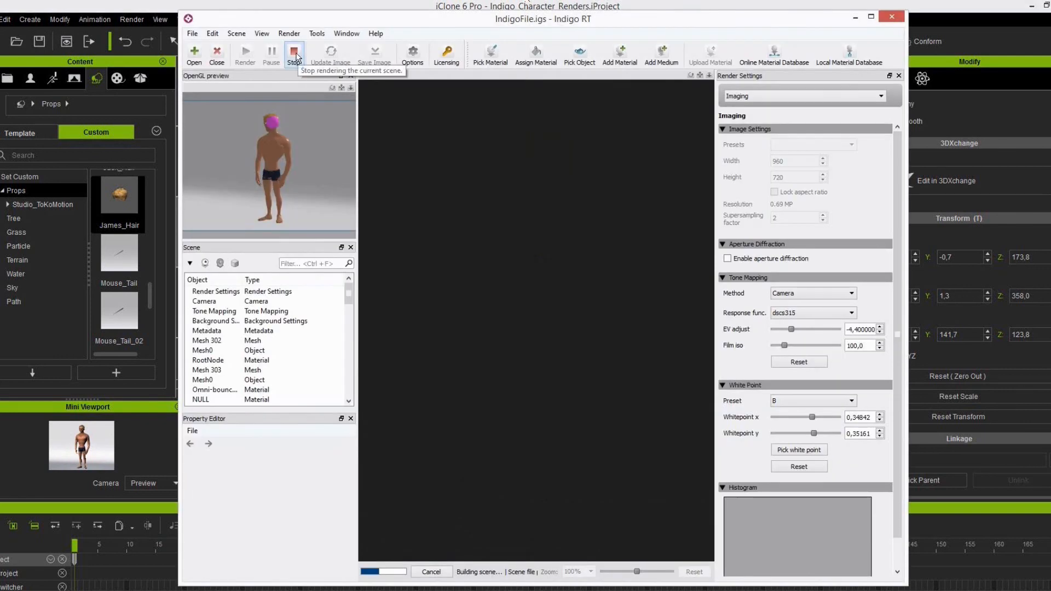
# - Stop the Indigo render, open the Render Settings and restart rendering with Path tracing and GPU acceleration enabled
pyautogui.click(294, 56)
pyautogui.click(770, 96)
pyautogui.click(758, 106)
pyautogui.click(246, 55)
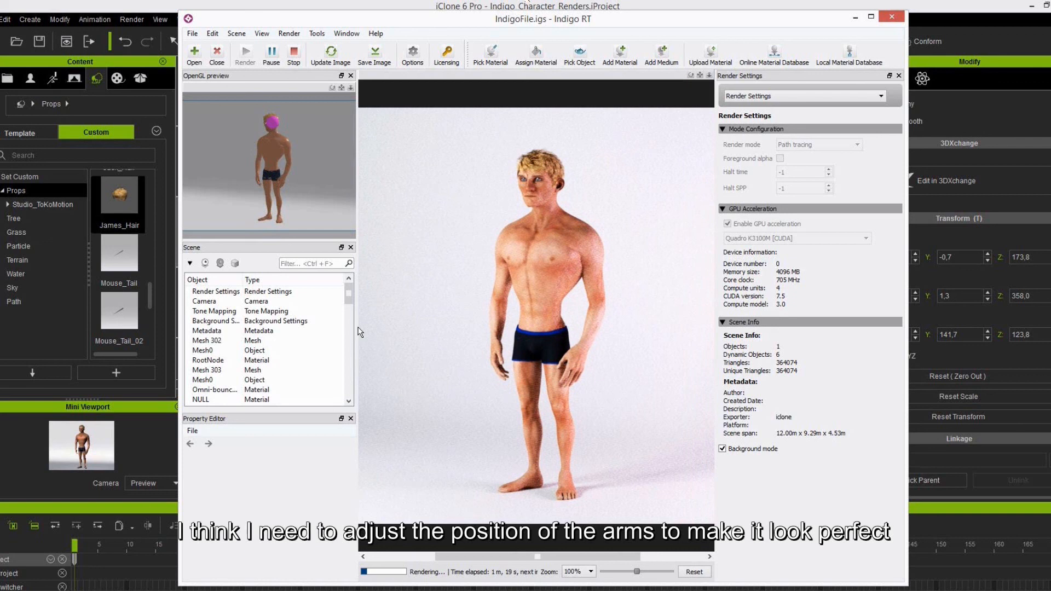
# - Stop the Indigo render, return to iClone and adjust the position of the character's shoulders with Edit Motion Layer
pyautogui.click(294, 52)
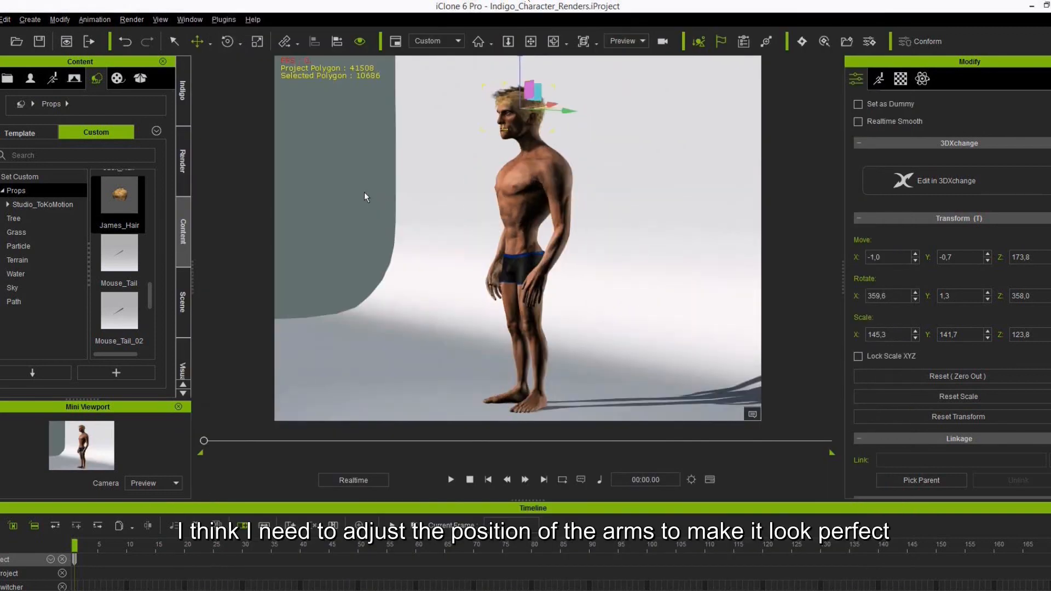
pyautogui.click(878, 79)
pyautogui.click(948, 247)
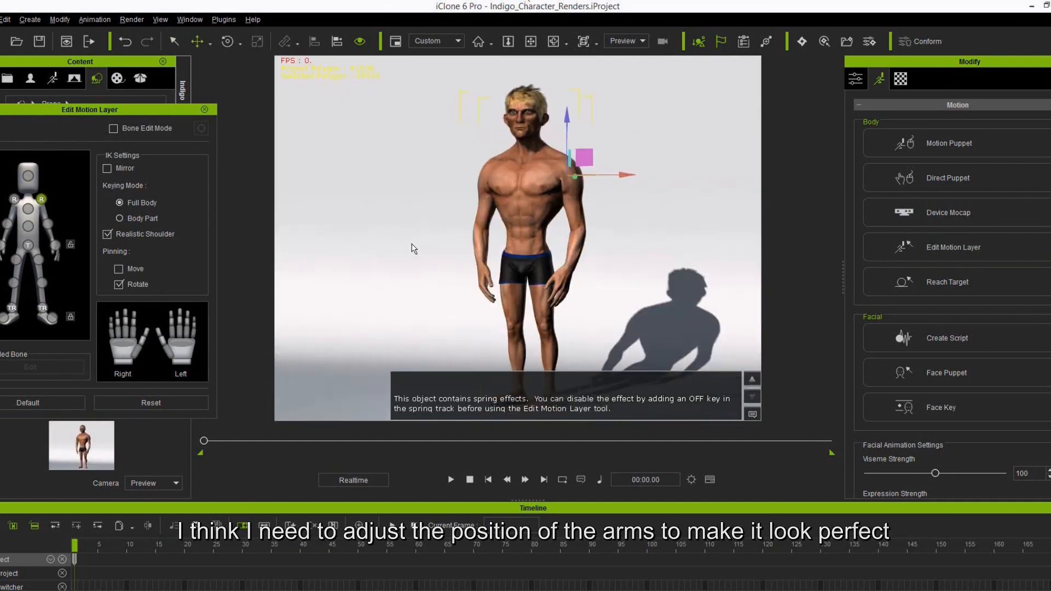
pyautogui.click(14, 199)
pyautogui.moveTo(462, 178); pyautogui.dragTo(465, 178)
pyautogui.moveTo(750, 269); pyautogui.dragTo(356, 268, button='right')
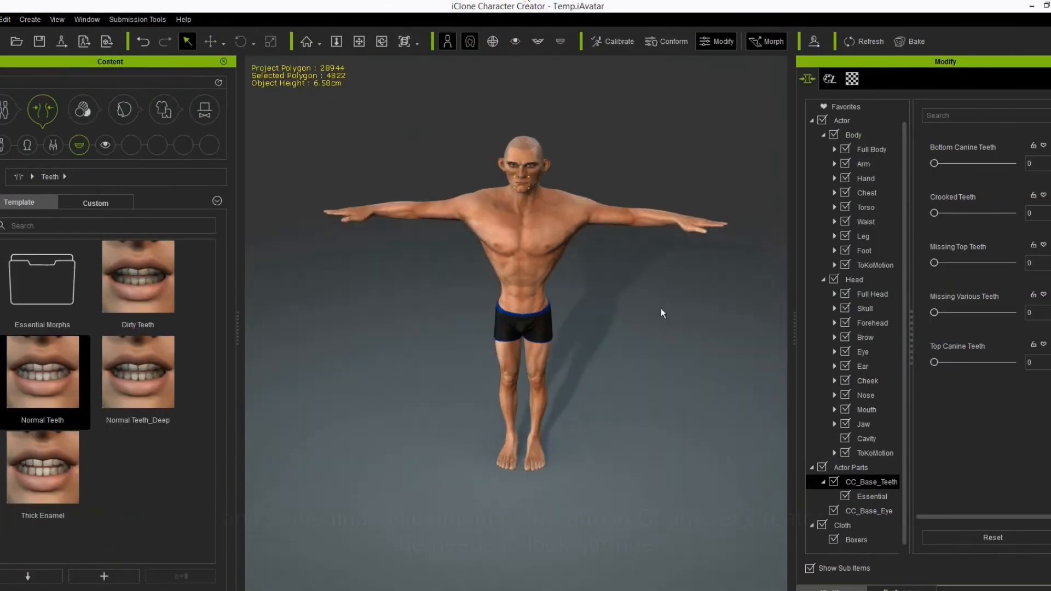
# - Switch to Character Creator and increase an Arm morph on the character's body to make the arms look stronger
pyautogui.click(609, 194)
pyautogui.moveTo(617, 293); pyautogui.dragTo(603, 255, button='right')
pyautogui.scroll(3, 604, 254)
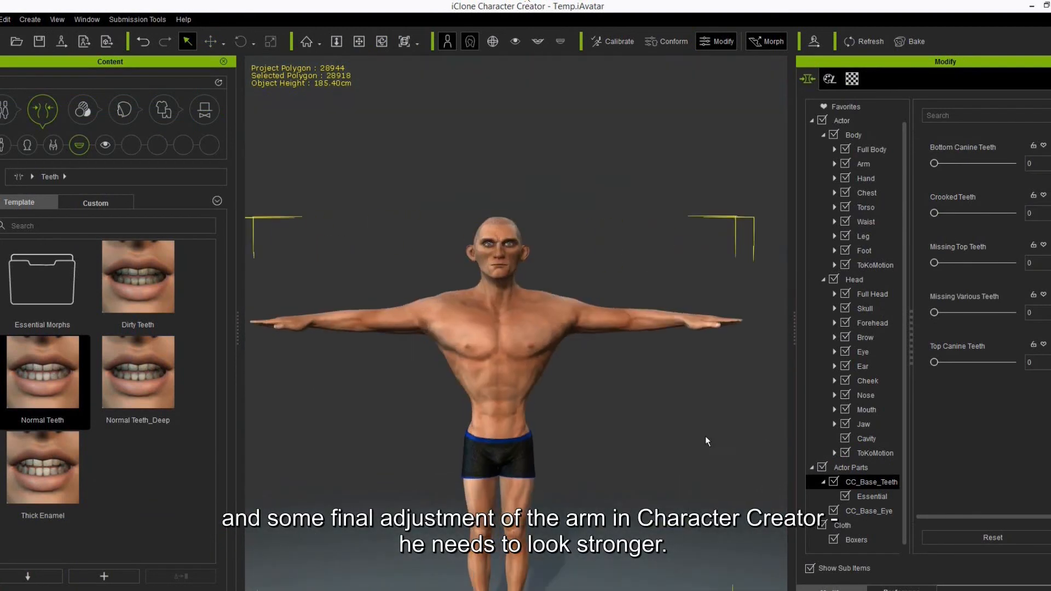
pyautogui.click(872, 165)
pyautogui.moveTo(990, 438); pyautogui.dragTo(1006, 438)
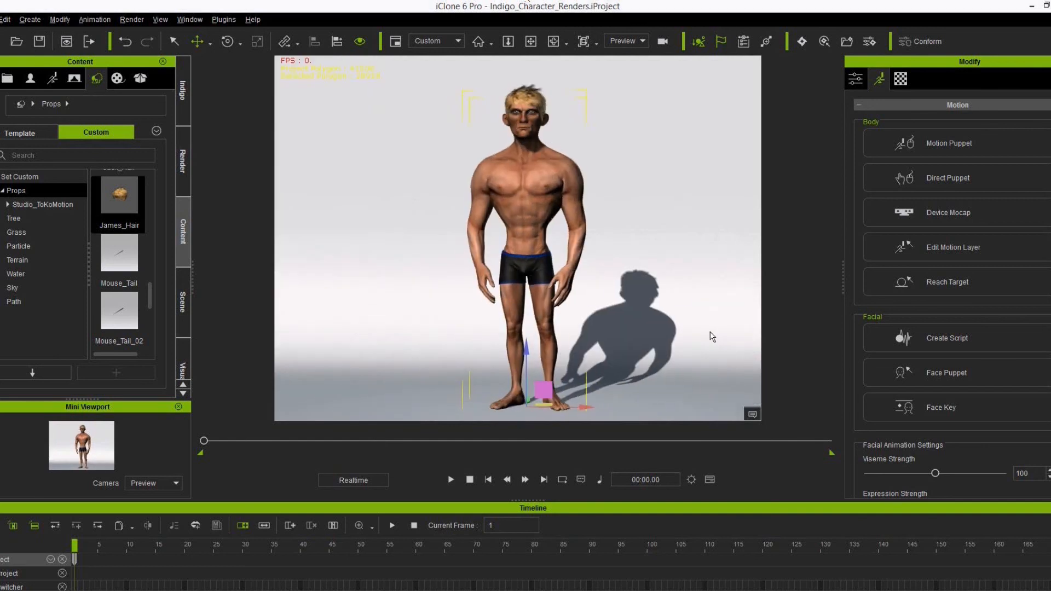
# - Edit the motion layer of the updated character in iClone, raising both shoulders slightly to refine the arm pose
pyautogui.click(953, 247)
pyautogui.moveTo(568, 118); pyautogui.dragTo(568, 112)
pyautogui.click(487, 167)
pyautogui.moveTo(489, 121); pyautogui.dragTo(490, 114)
pyautogui.moveTo(636, 283); pyautogui.dragTo(585, 279, button='right')
pyautogui.click(204, 110)
pyautogui.moveTo(564, 235); pyautogui.dragTo(504, 242, button='right')
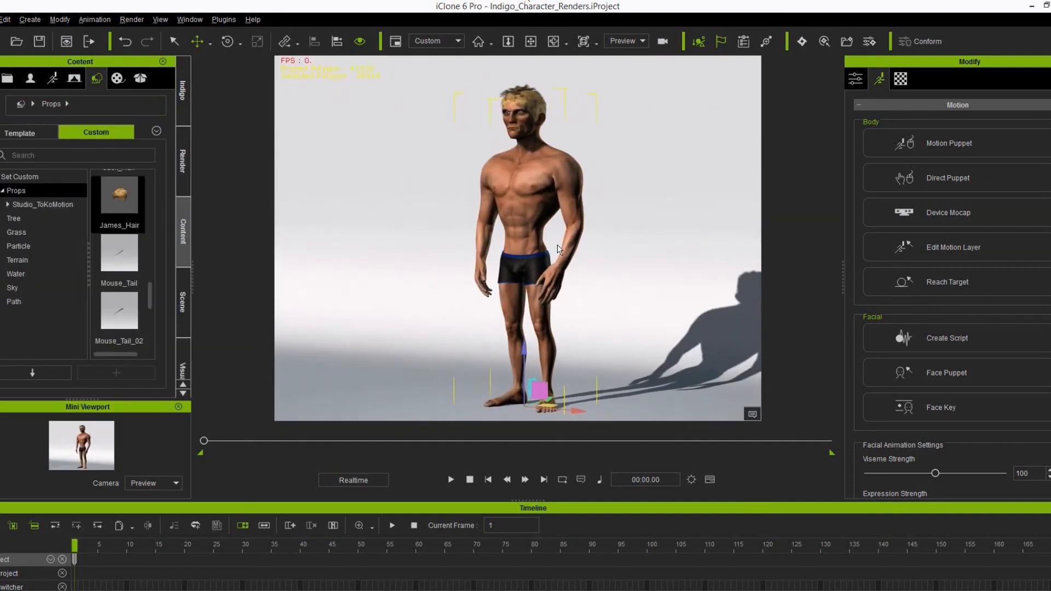
# - Switch the iClone viewport from Preview to Camera and send the updated scene to Indigo RT
pyautogui.click(627, 41)
pyautogui.click(625, 75)
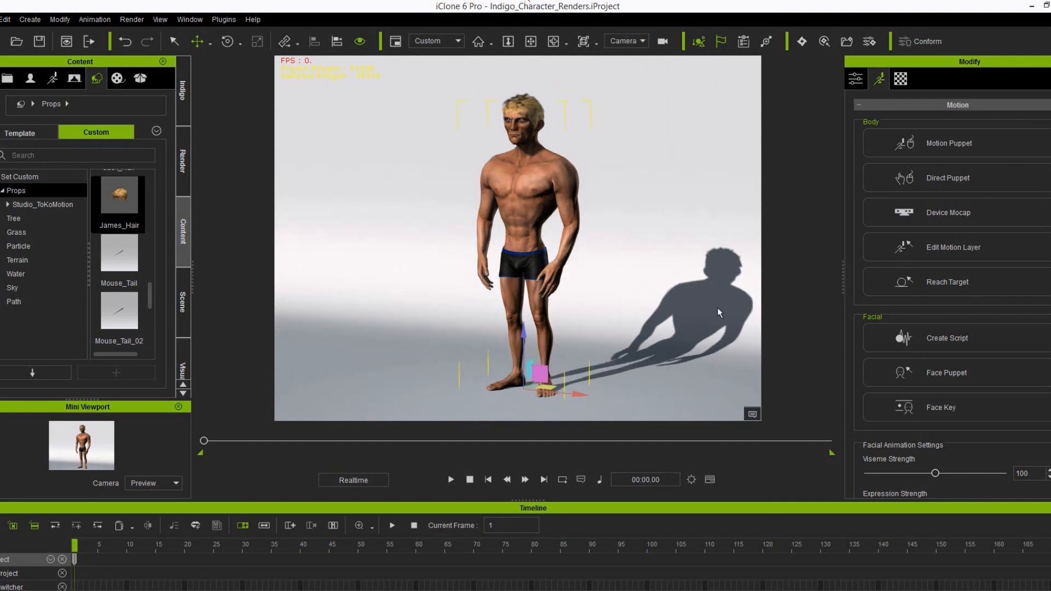
pyautogui.click(802, 43)
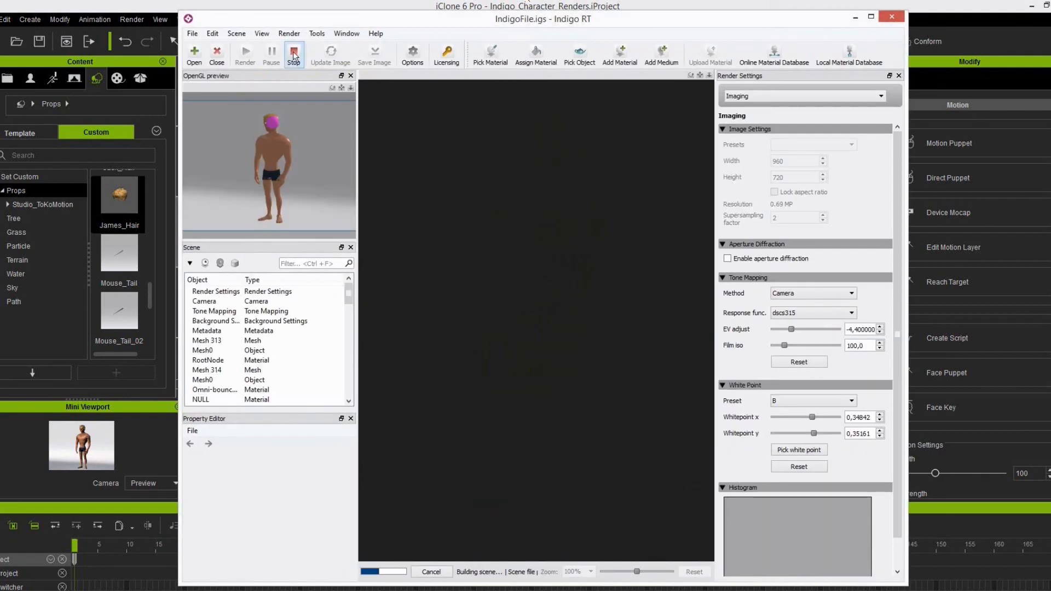
# - Restart the Indigo render with GPU acceleration enabled in the Render Settings, and stop it after about 2 min 20 s
pyautogui.click(294, 54)
pyautogui.click(766, 97)
pyautogui.click(758, 108)
pyautogui.click(727, 224)
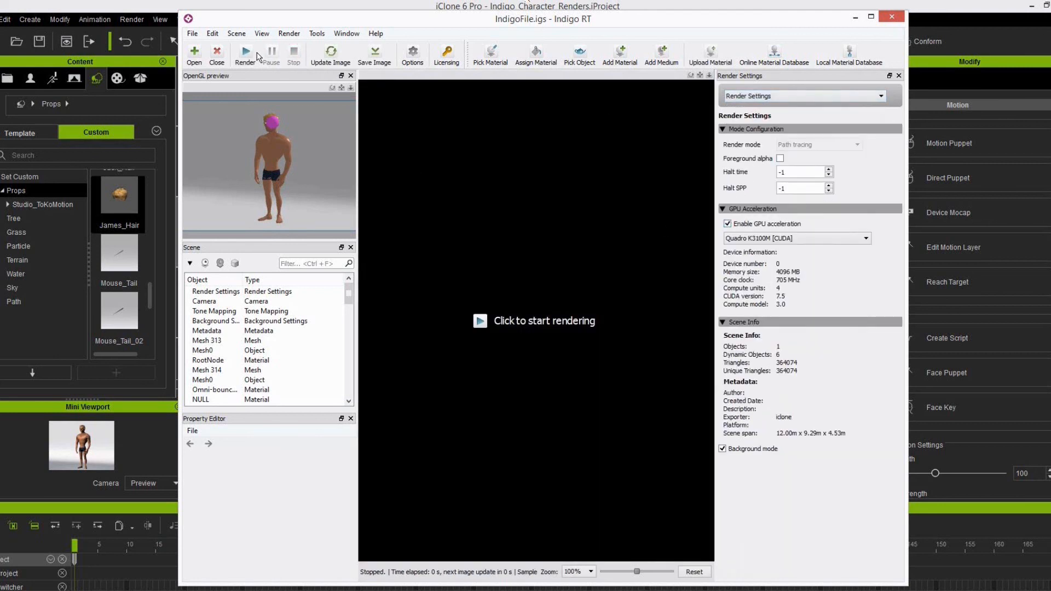
pyautogui.click(249, 56)
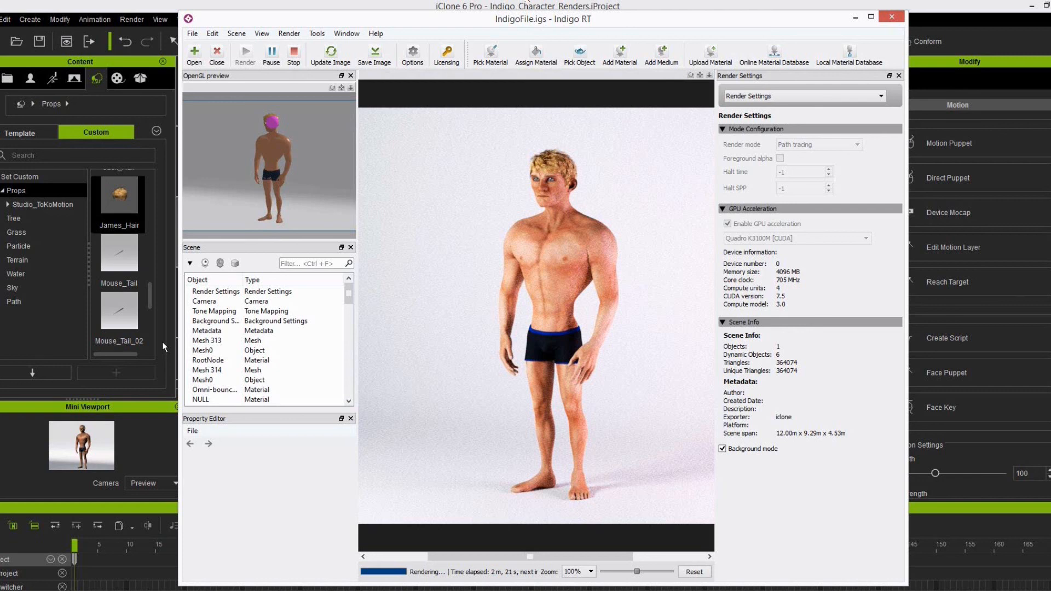
pyautogui.click(294, 54)
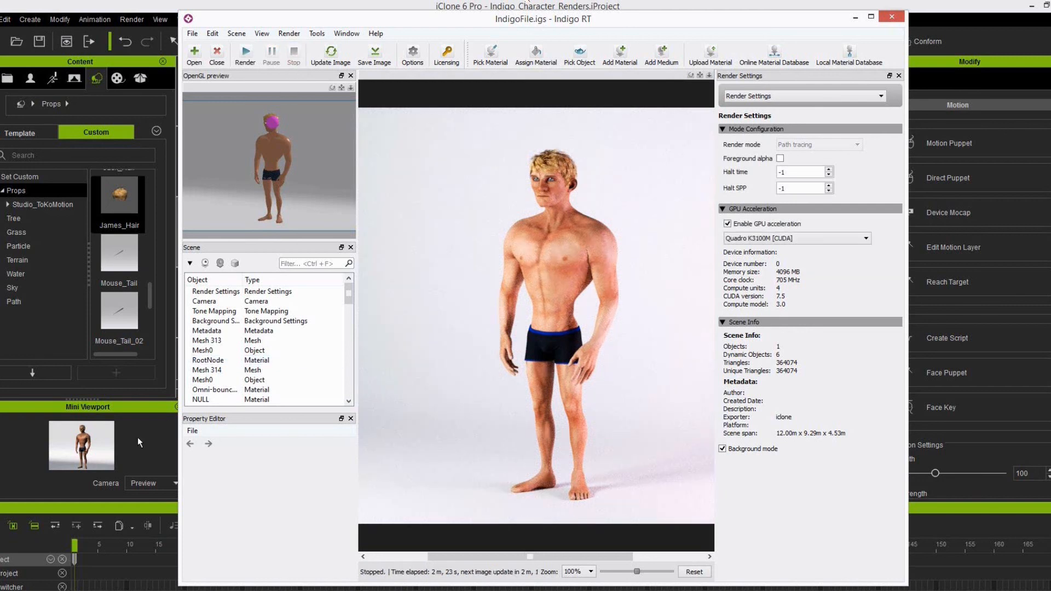